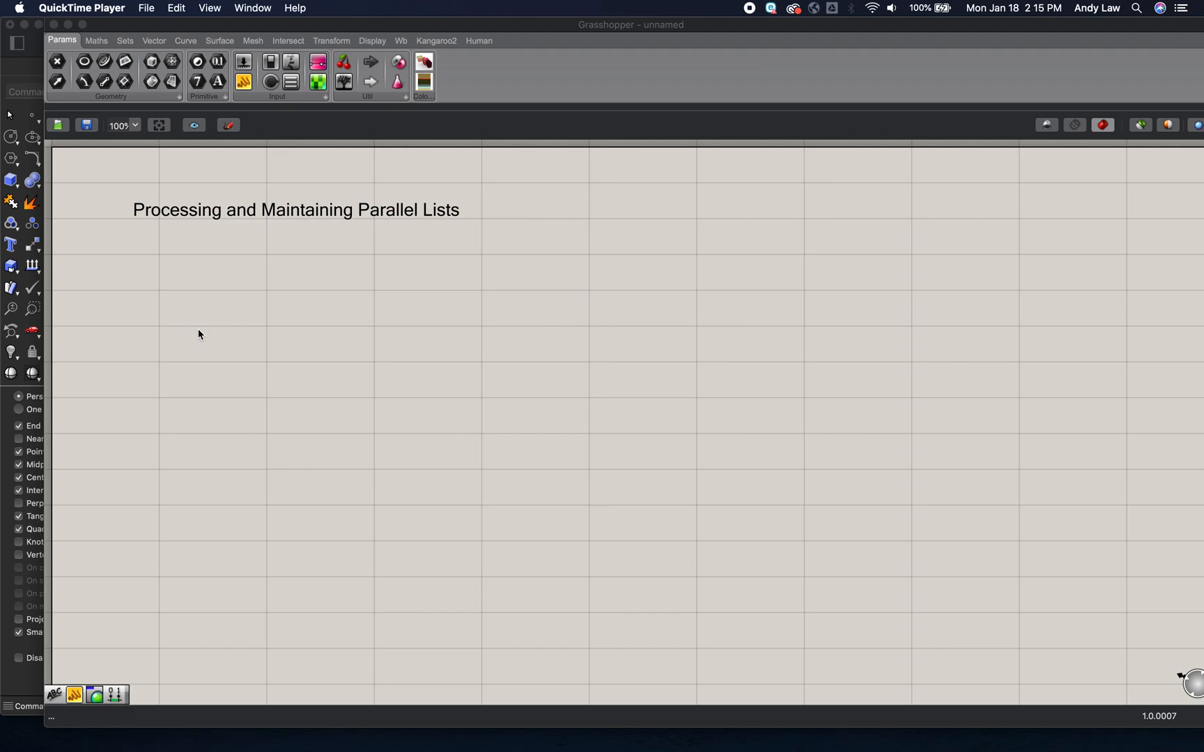
# - Move the Grasshopper window aside so the Rhino Perspective viewport shows beside the canvas
pyautogui.moveTo(167, 25); pyautogui.dragTo(488, 25)
pyautogui.click(298, 30)
pyautogui.moveTo(298, 31); pyautogui.dragTo(196, 29)
pyautogui.moveTo(530, 28); pyautogui.dragTo(528, 29)
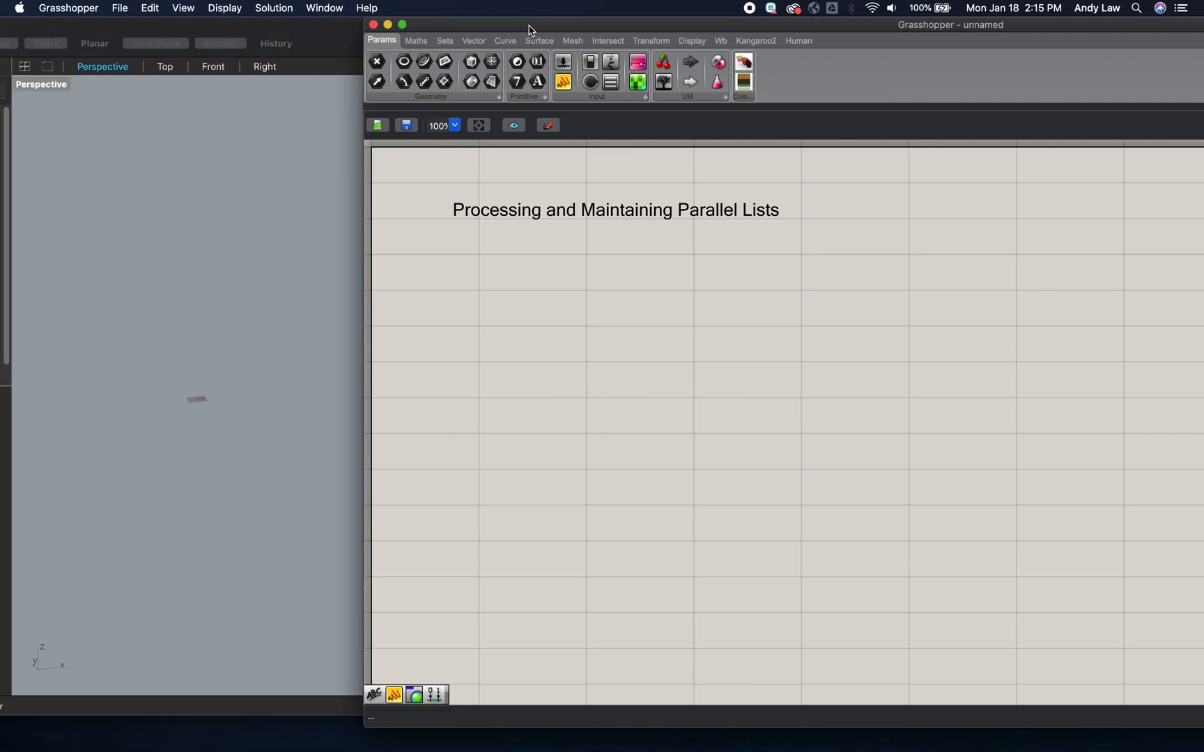
# - Add a Random component to the canvas below the "Processing and Maintaining Parallel Lists" title
pyautogui.doubleClick(606, 428)
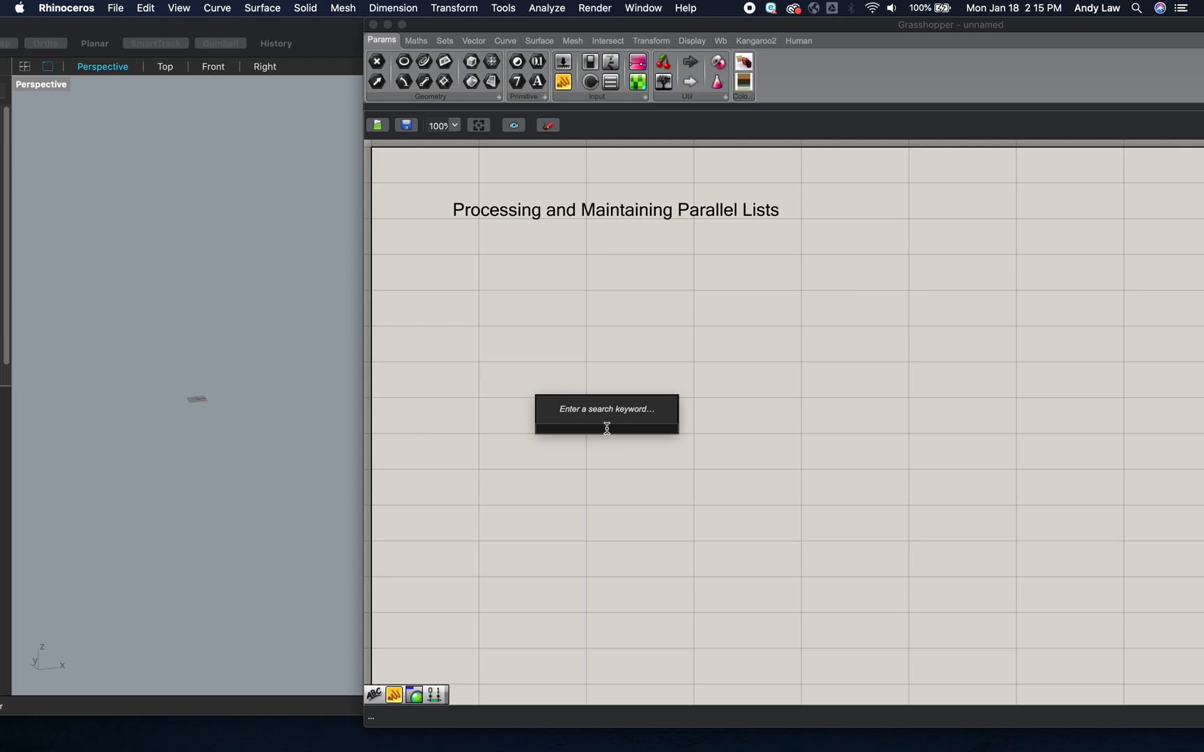
pyautogui.write('random')
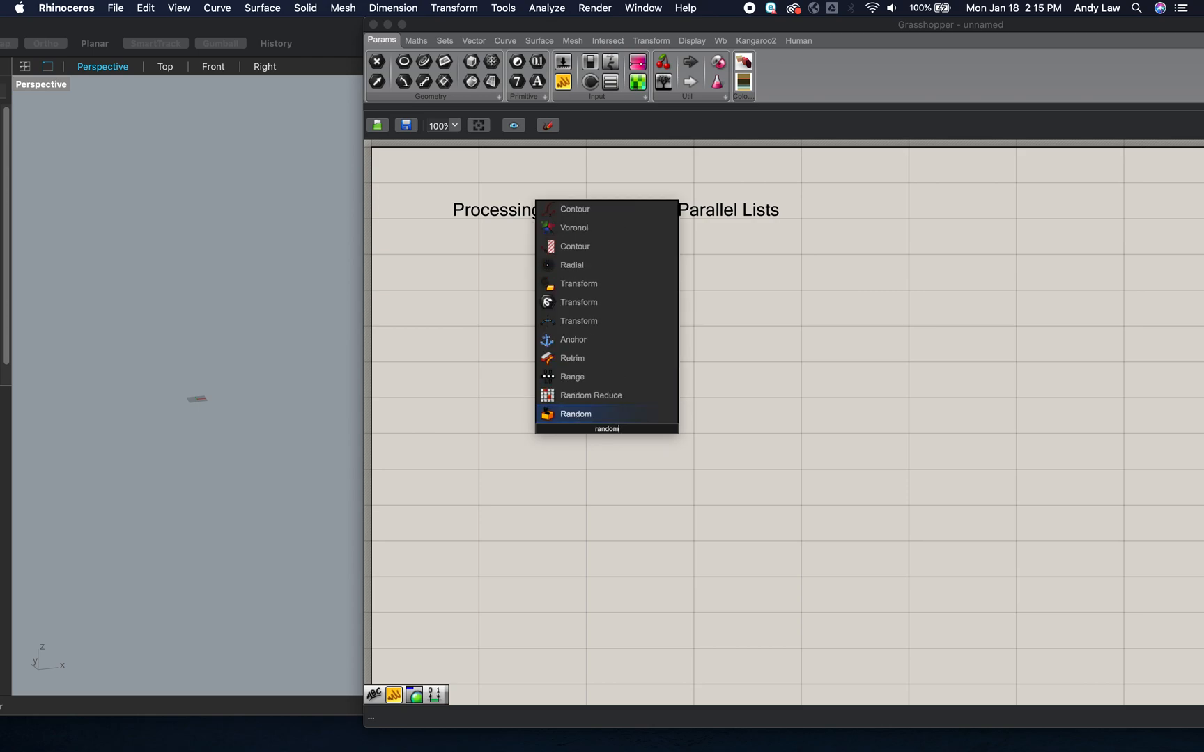
pyautogui.click(584, 415)
pyautogui.moveTo(606, 428); pyautogui.dragTo(599, 362)
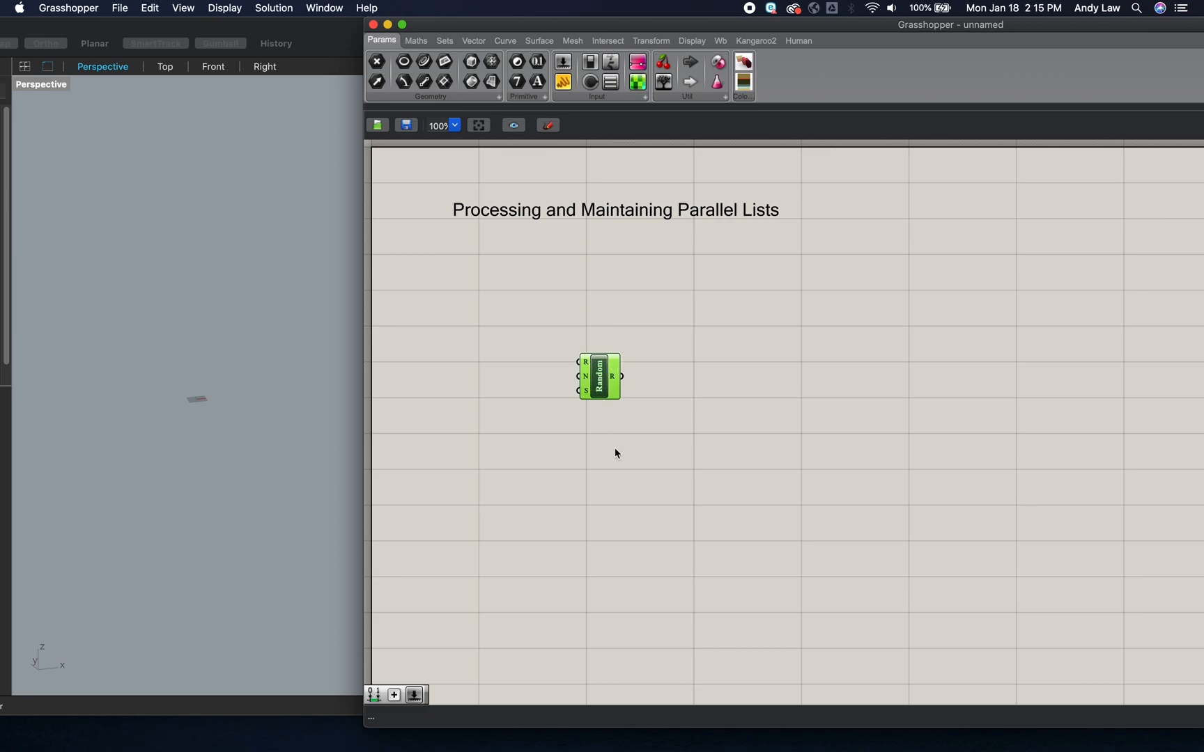
# - Add a number slider with value 12 and connect it to the Random component's number input
pyautogui.doubleClick(518, 438)
pyautogui.write('slider')
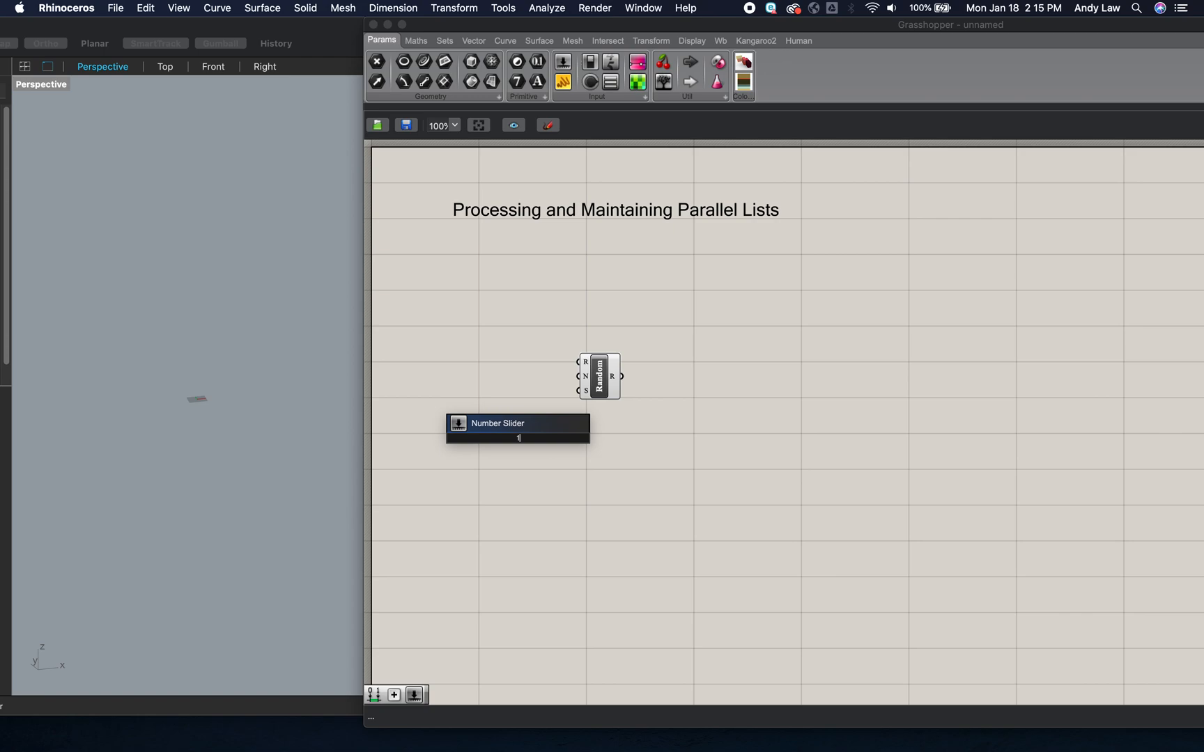
pyautogui.click(518, 432)
pyautogui.moveTo(540, 436)
pyautogui.mouseDown()
pyautogui.moveTo(533, 392)
pyautogui.moveTo(513, 377)
pyautogui.moveTo(577, 384)
pyautogui.mouseUp()
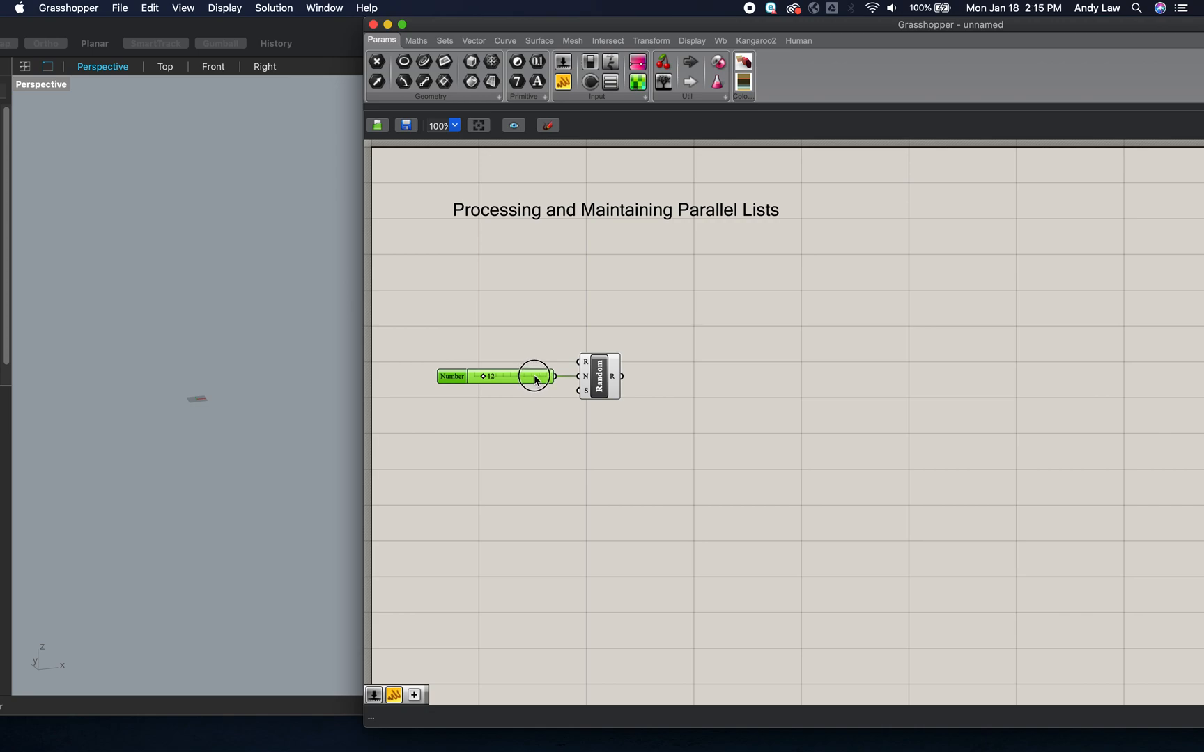
# - Add a second slider with value 12 and connect it to the Random component's seed input
pyautogui.doubleClick(553, 440)
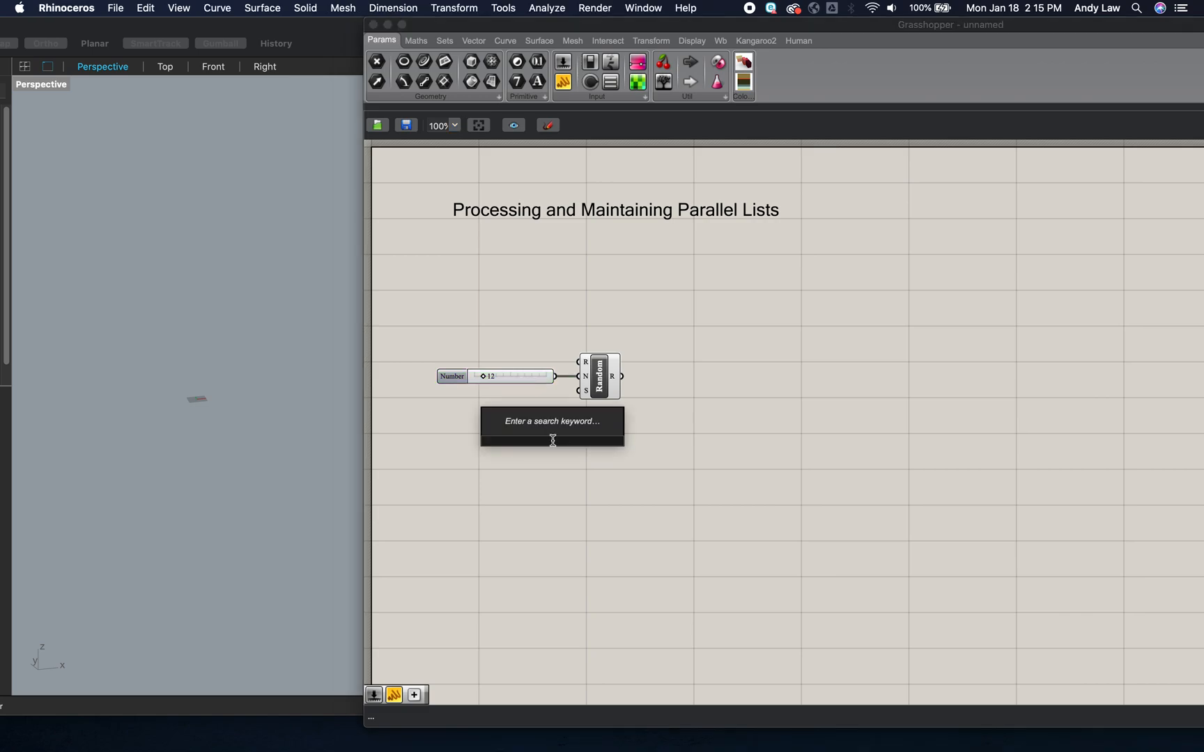
pyautogui.write('12')
pyautogui.press('Return')
pyautogui.moveTo(580, 440); pyautogui.dragTo(579, 396)
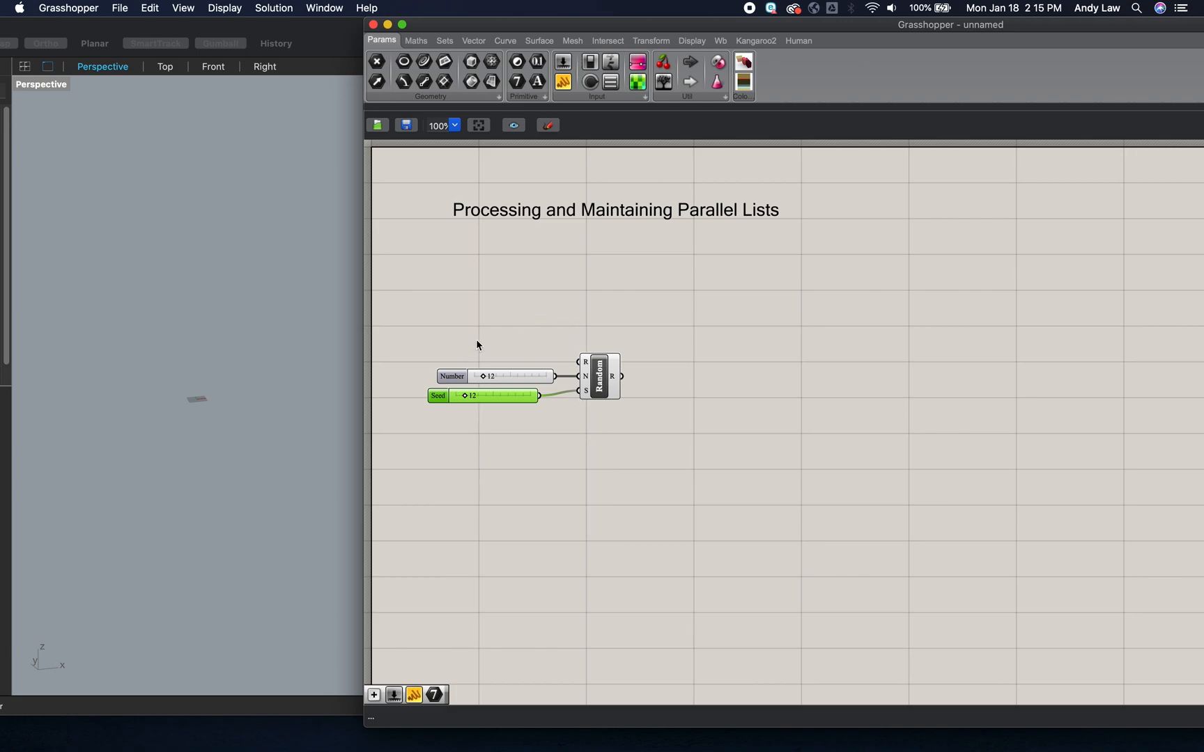
# - Add a Construct Domain component above the two sliders
pyautogui.doubleClick(525, 323)
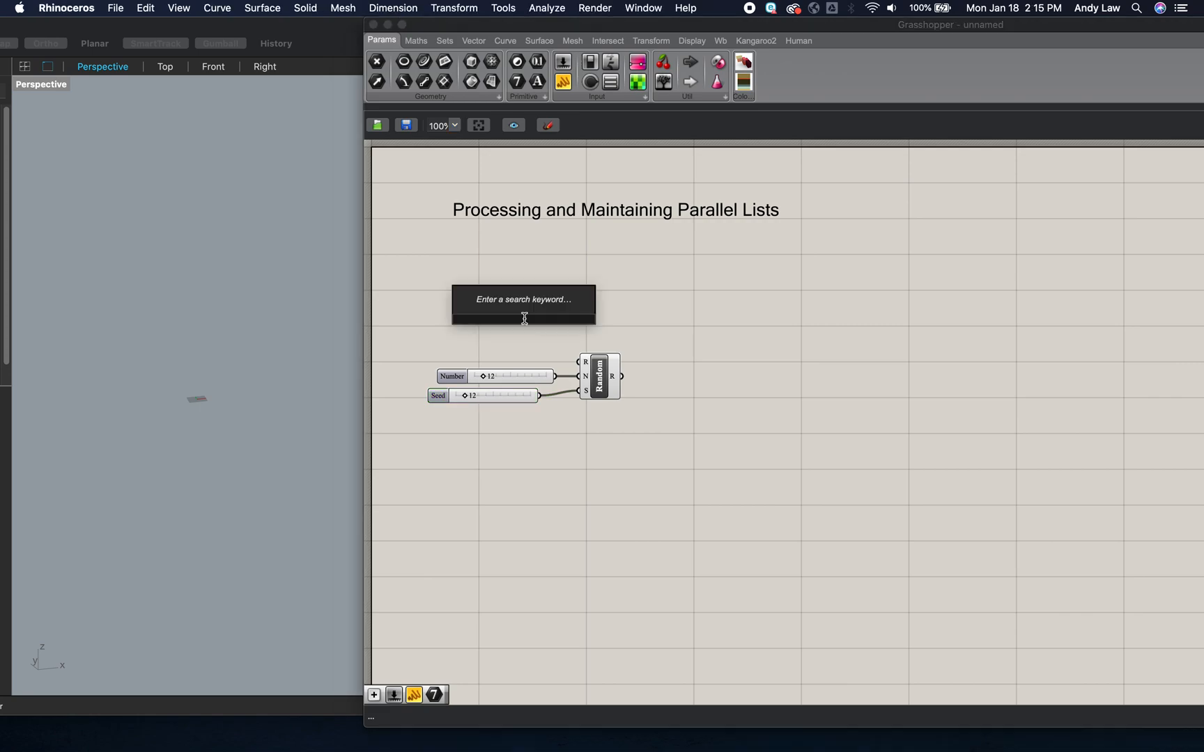
pyautogui.write('dom')
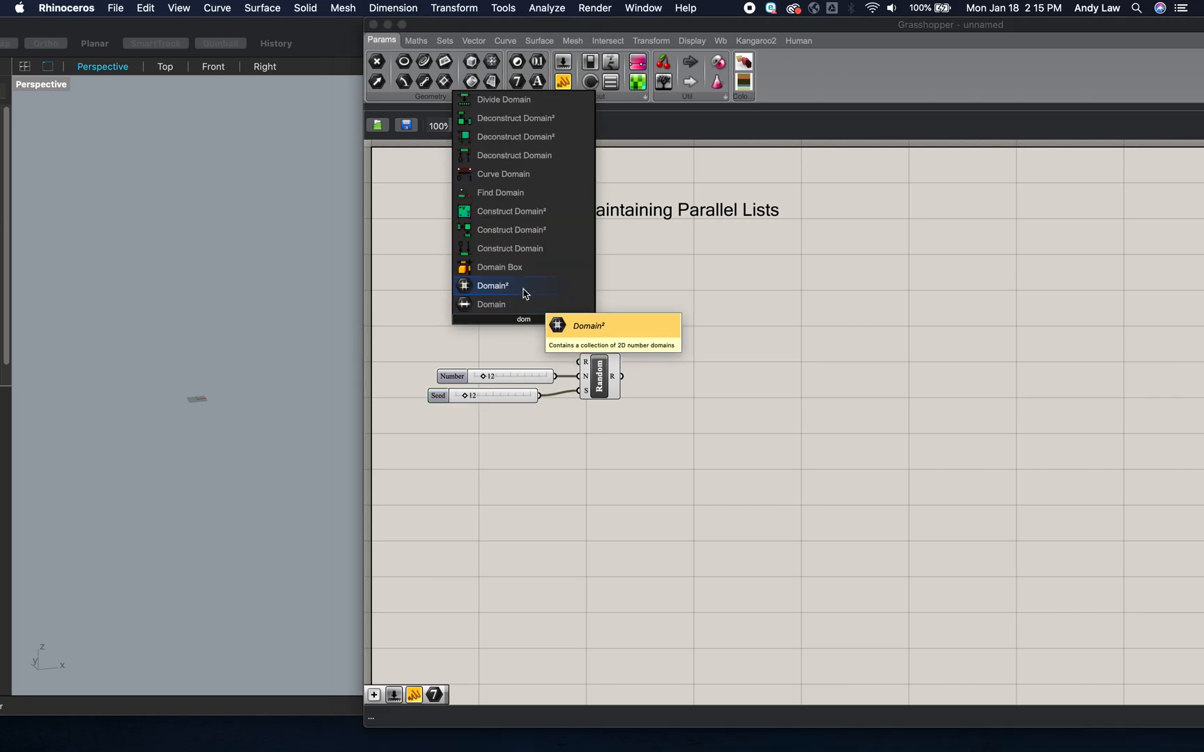
pyautogui.click(524, 249)
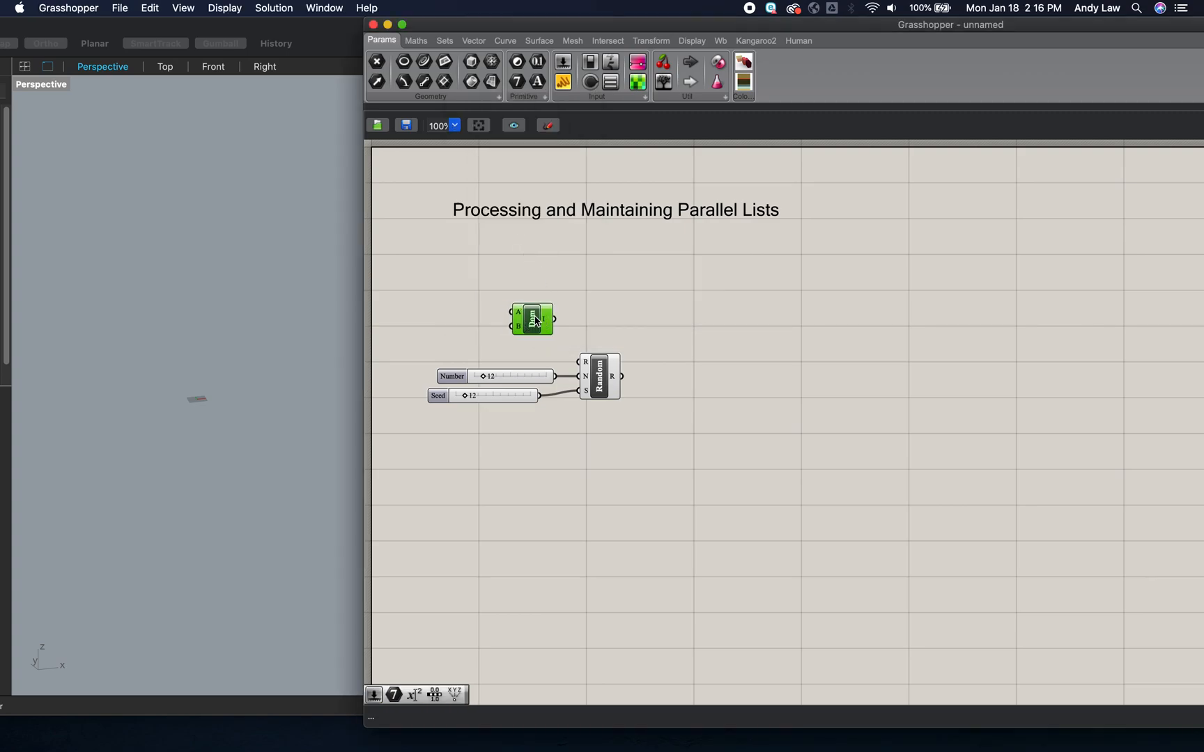
# - Connect a new slider of 255 to the domain's end input, and feed the domain into Random's range input
pyautogui.doubleClick(446, 291)
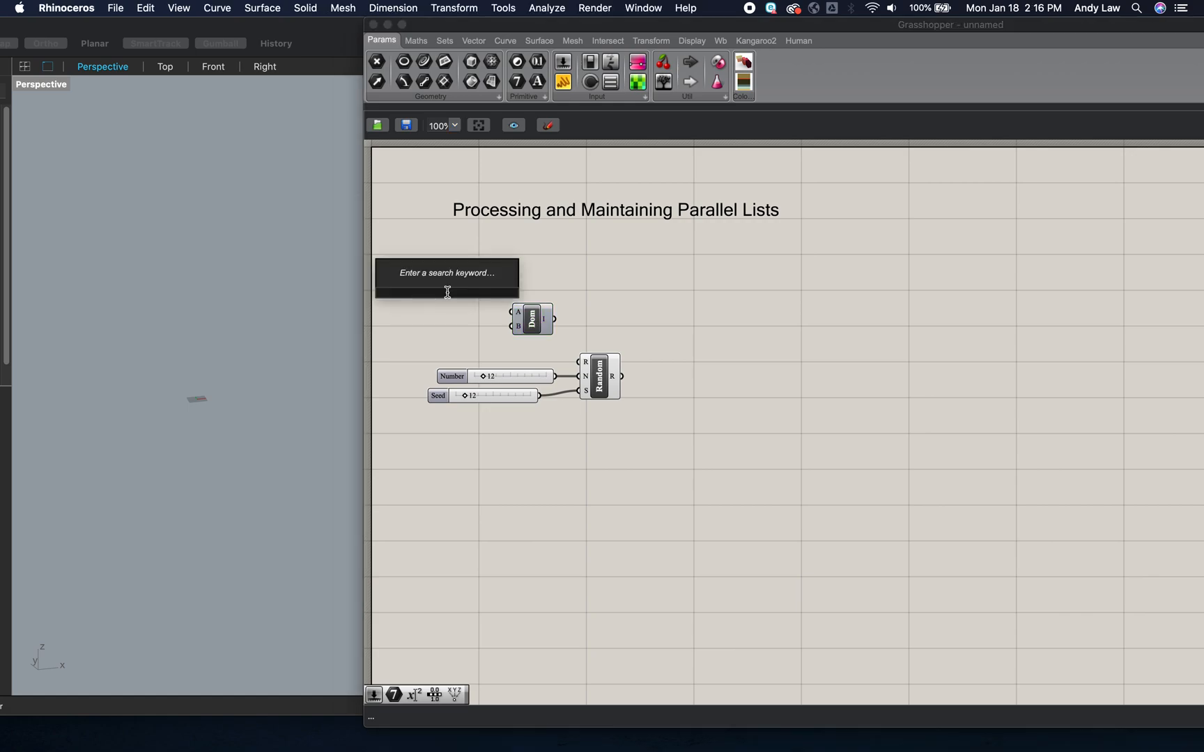
pyautogui.write('255')
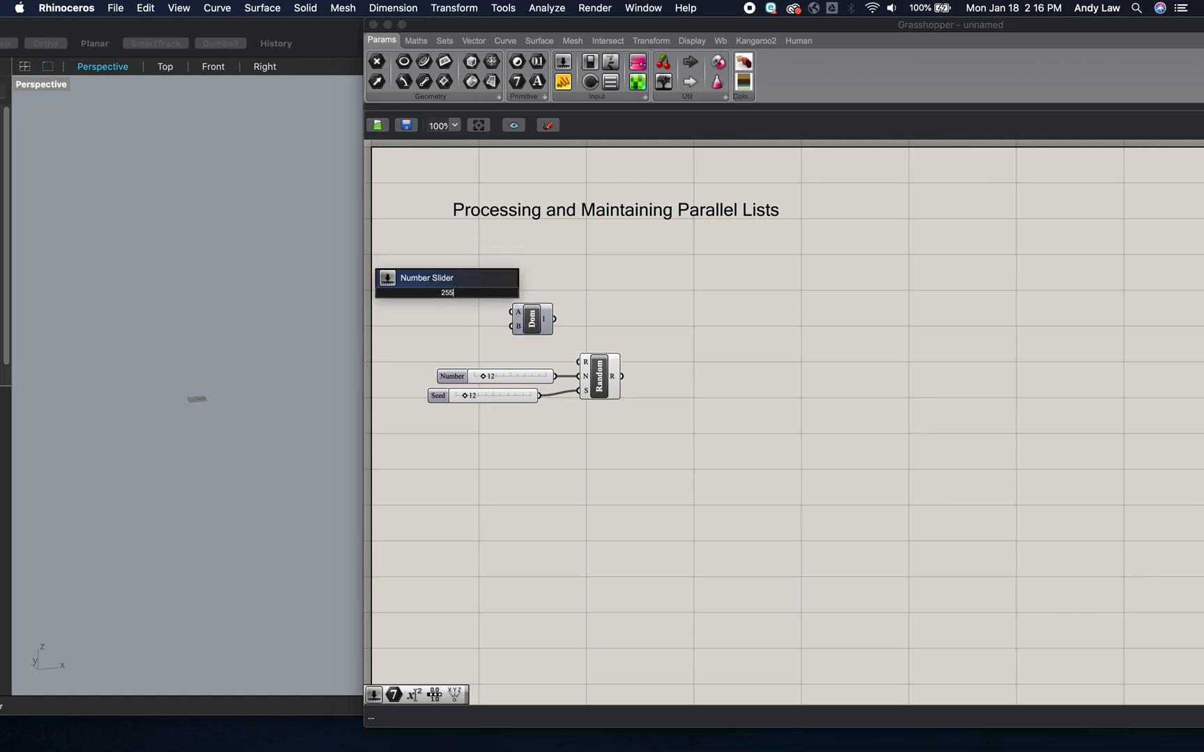
pyautogui.press('Return')
pyautogui.moveTo(464, 295); pyautogui.dragTo(453, 330)
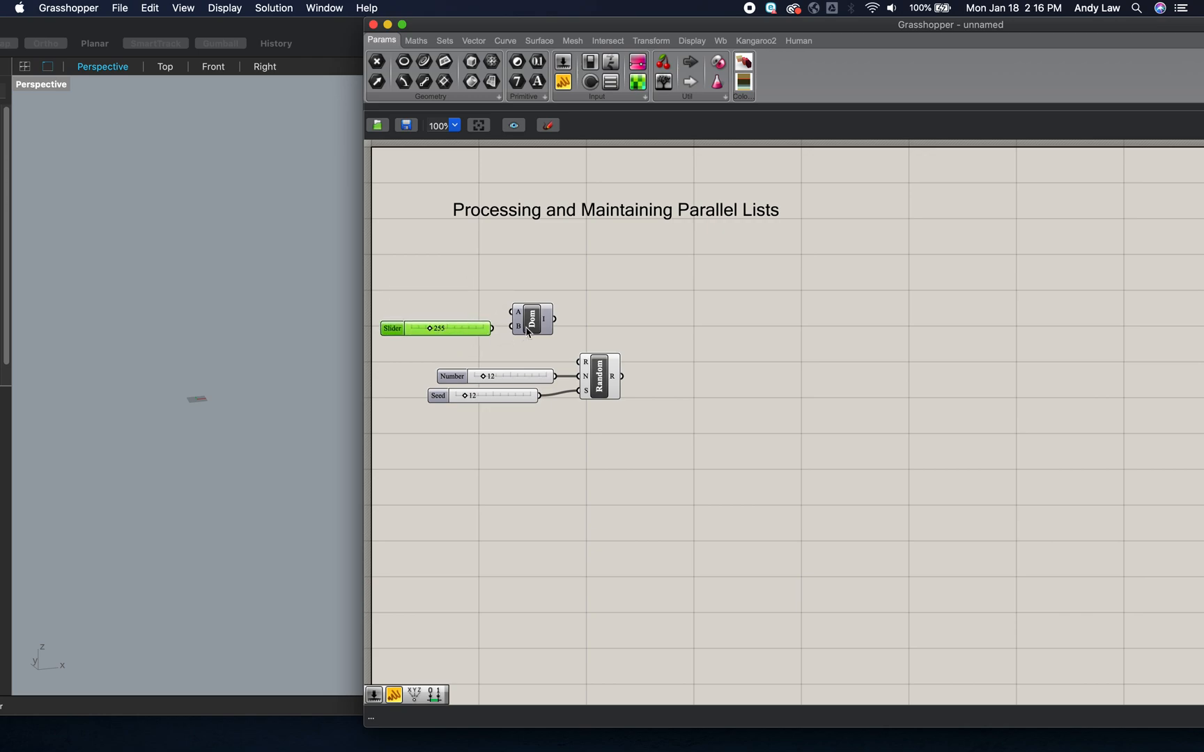
pyautogui.moveTo(536, 327)
pyautogui.mouseDown()
pyautogui.moveTo(513, 325)
pyautogui.moveTo(547, 325)
pyautogui.mouseUp()
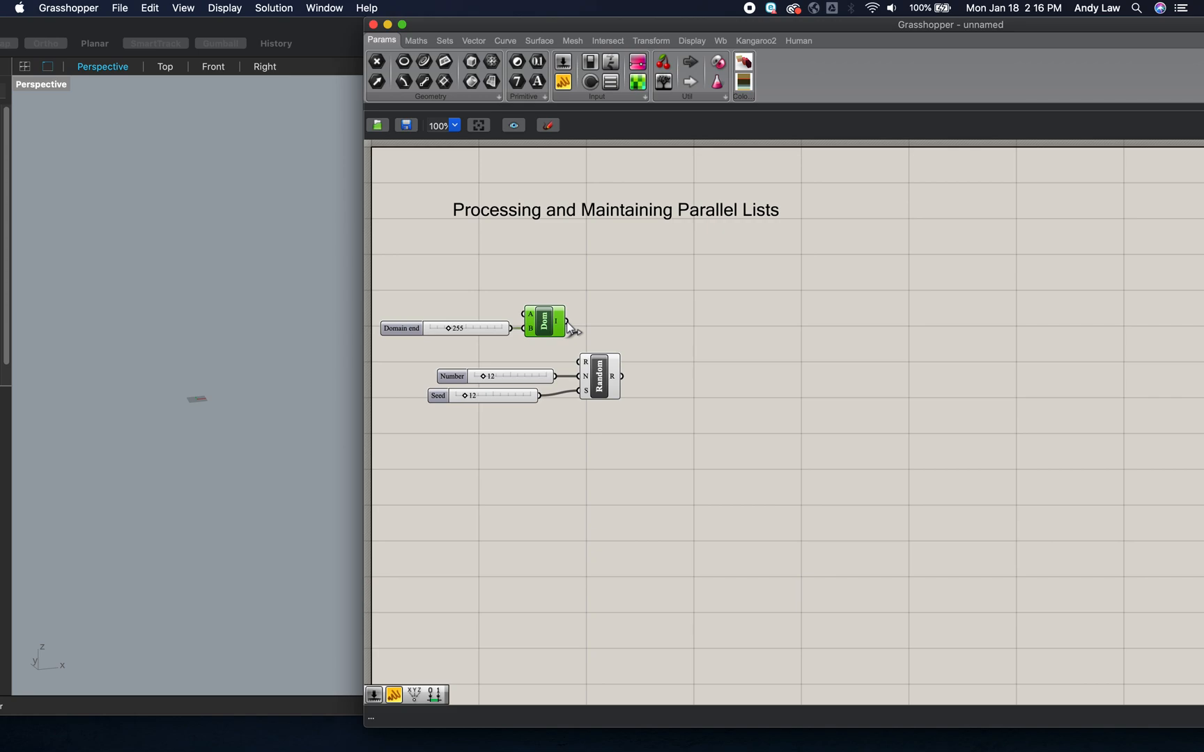
pyautogui.moveTo(568, 322); pyautogui.dragTo(633, 377)
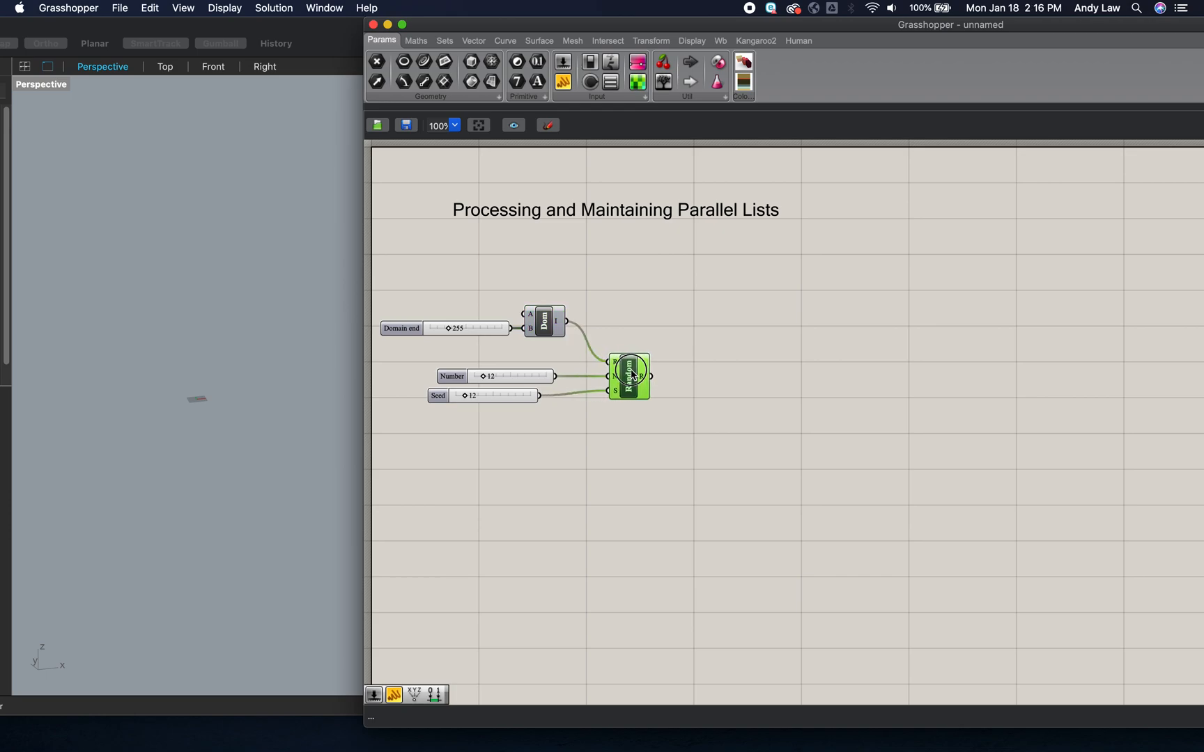
pyautogui.moveTo(646, 381)
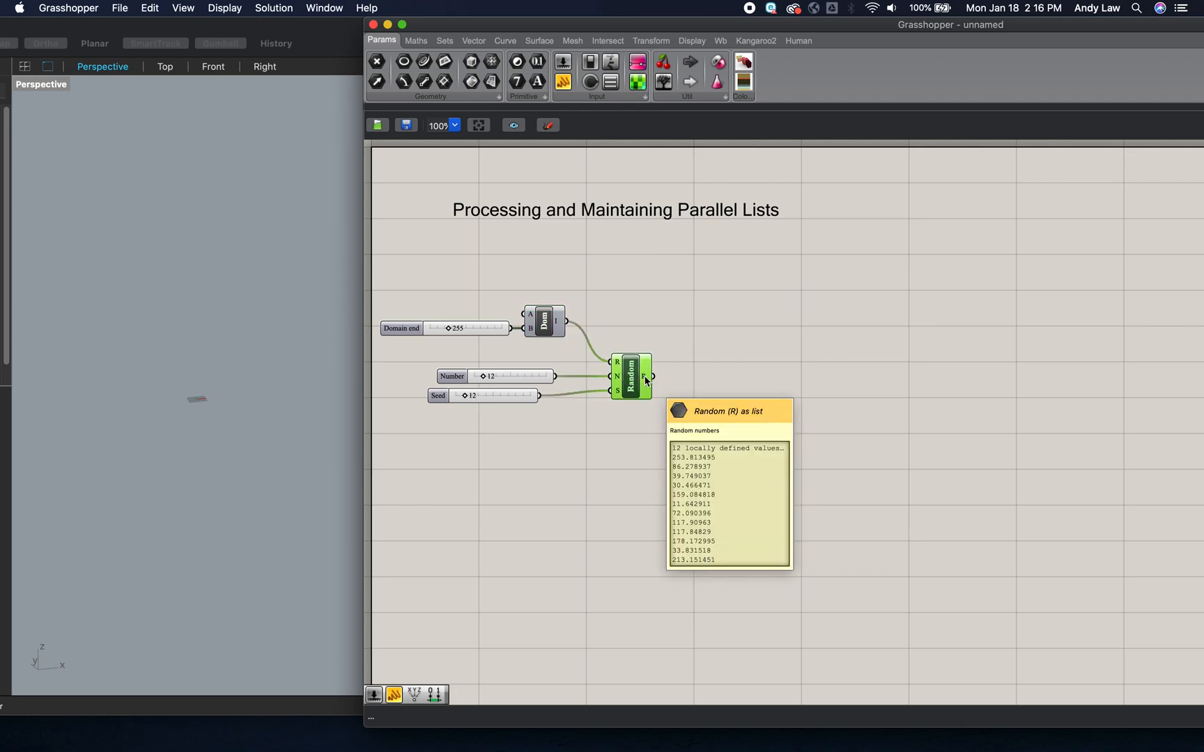
# - Duplicate the domain end slider, set the copy to 0 and connect it to the domain's start input
pyautogui.doubleClick(455, 293)
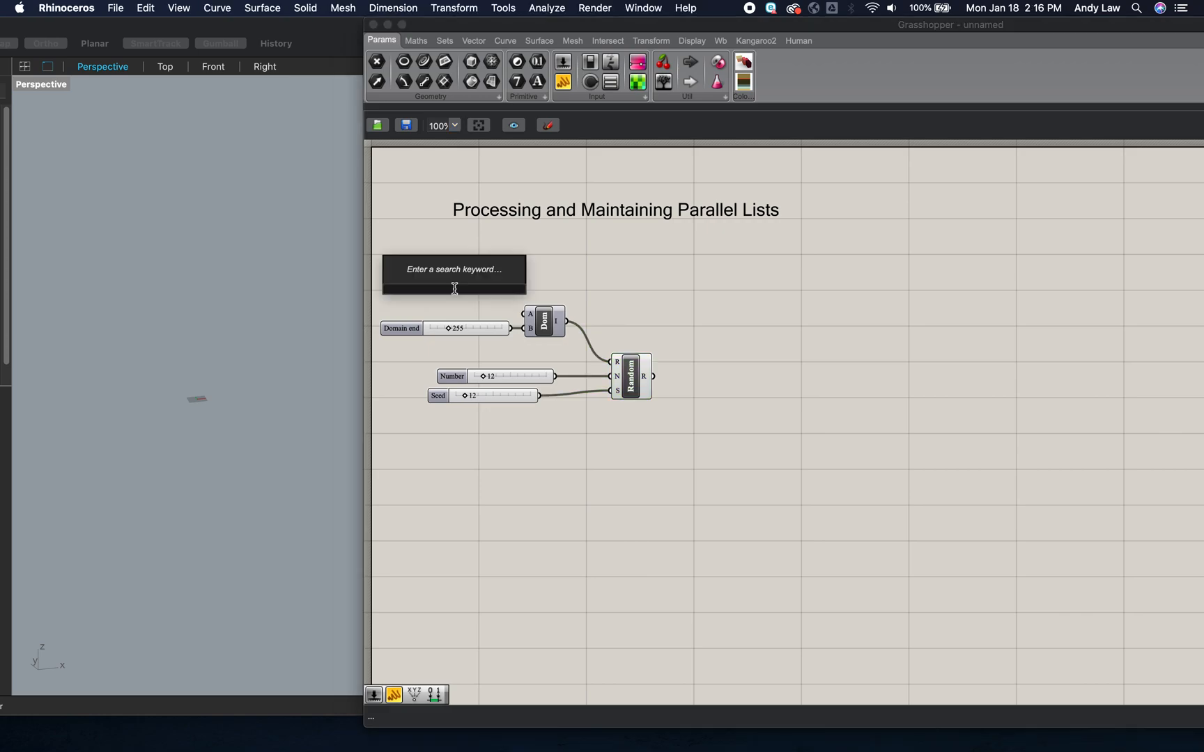
pyautogui.click(420, 329)
pyautogui.press('super+c')
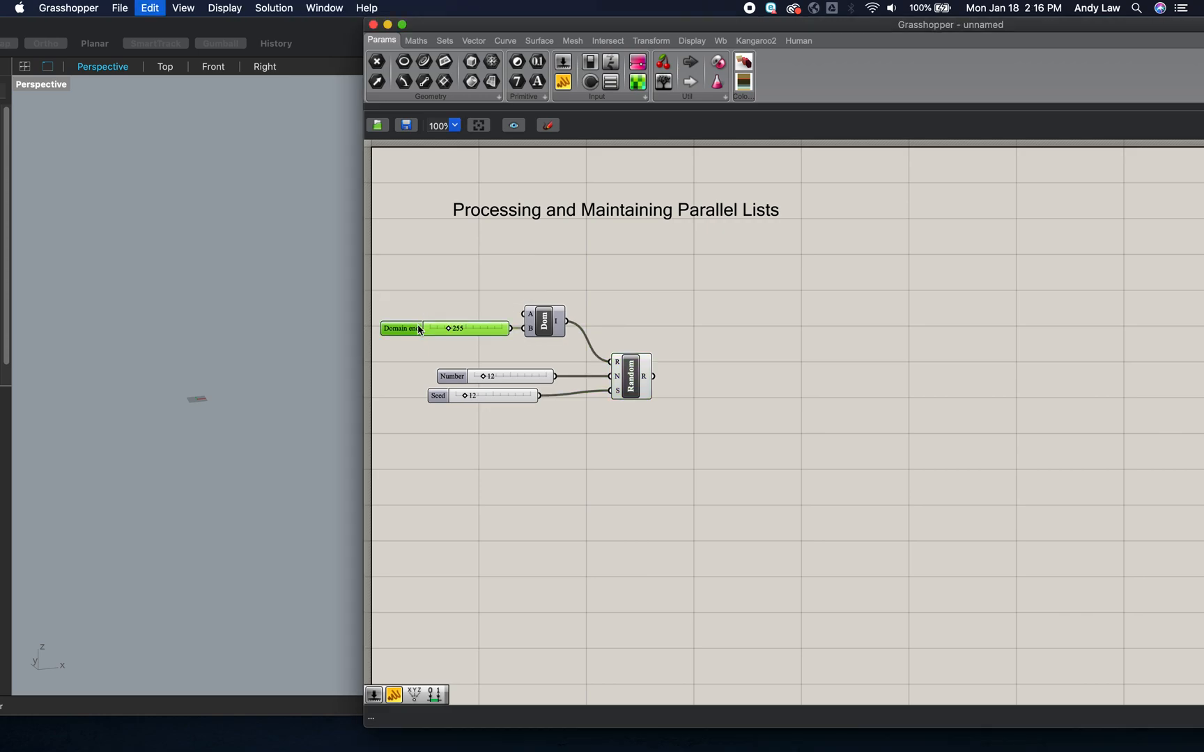
pyautogui.press('super+v')
pyautogui.moveTo(420, 334); pyautogui.dragTo(407, 314)
pyautogui.moveTo(512, 314); pyautogui.dragTo(523, 313)
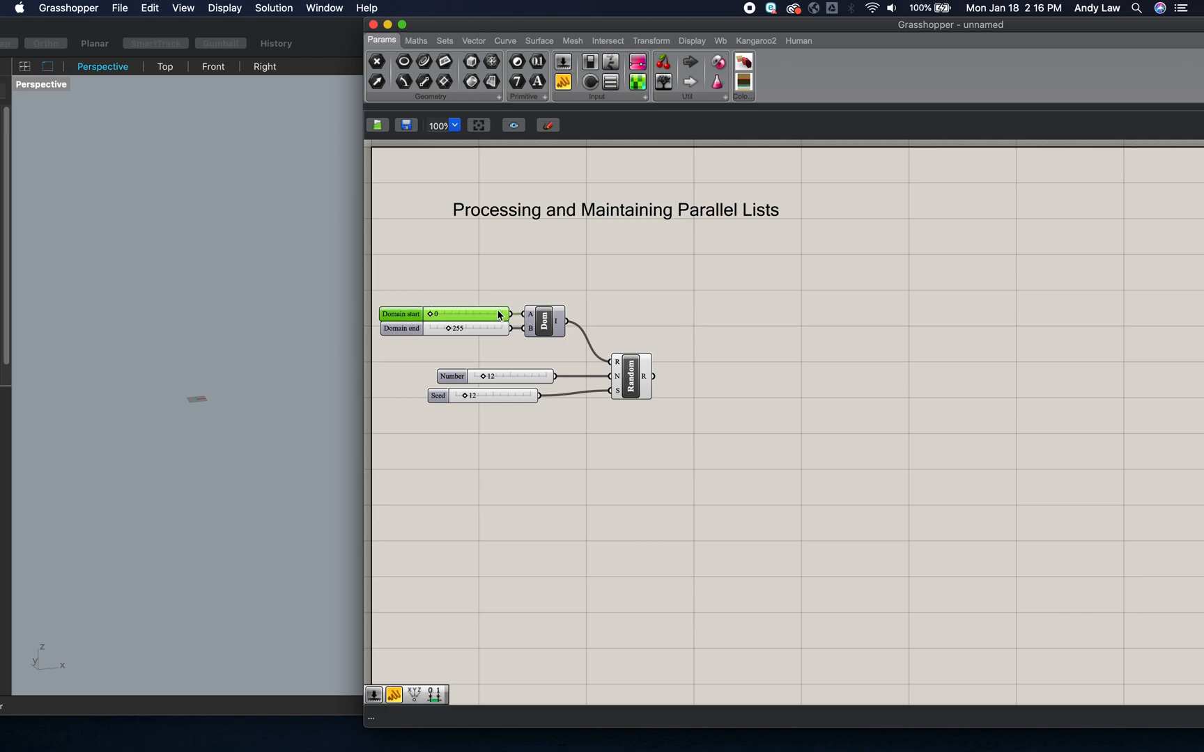
pyautogui.click(575, 279)
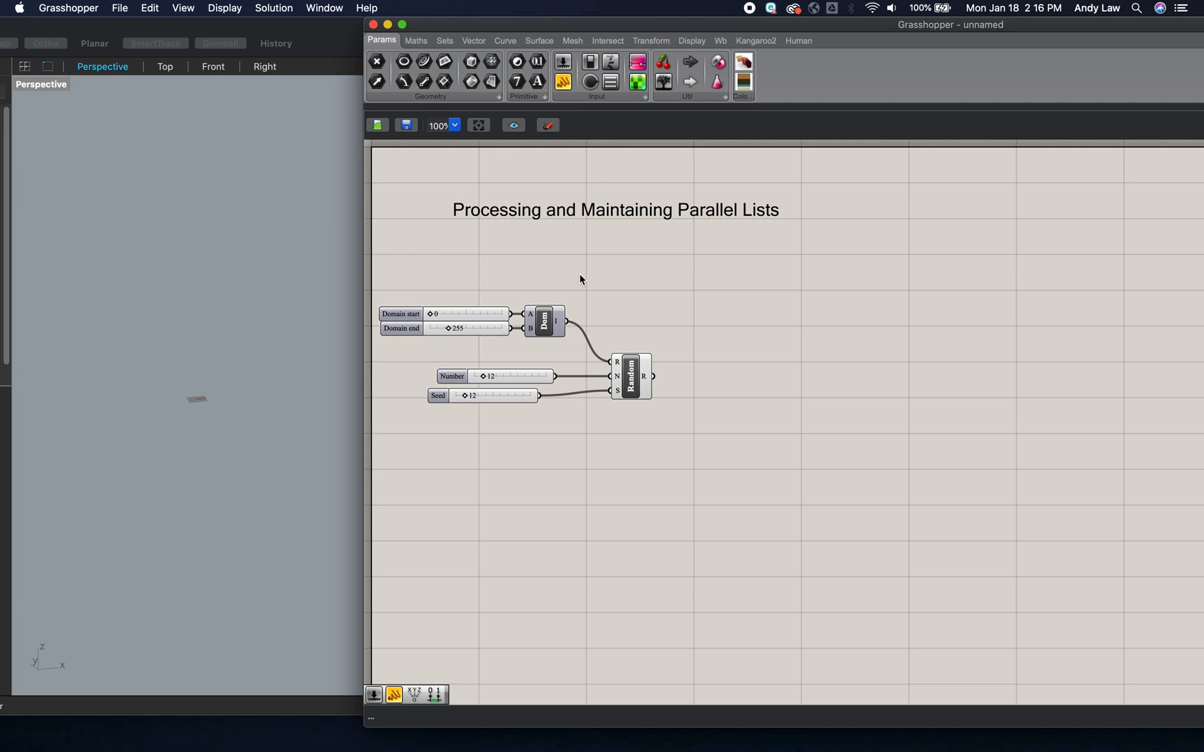
# - Add a scribble label reading "Random Number List" and place it just above the random number components
pyautogui.doubleClick(616, 259)
pyautogui.write('~')
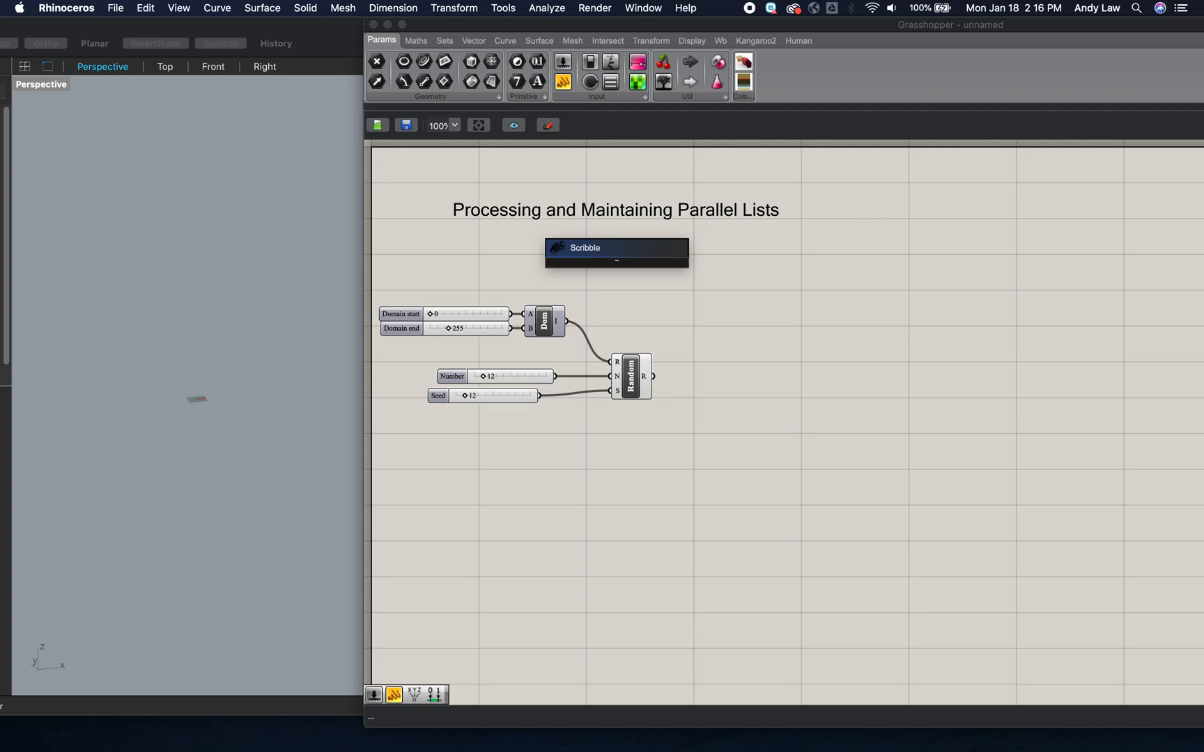
pyautogui.write('Random Number List')
pyautogui.press('Return')
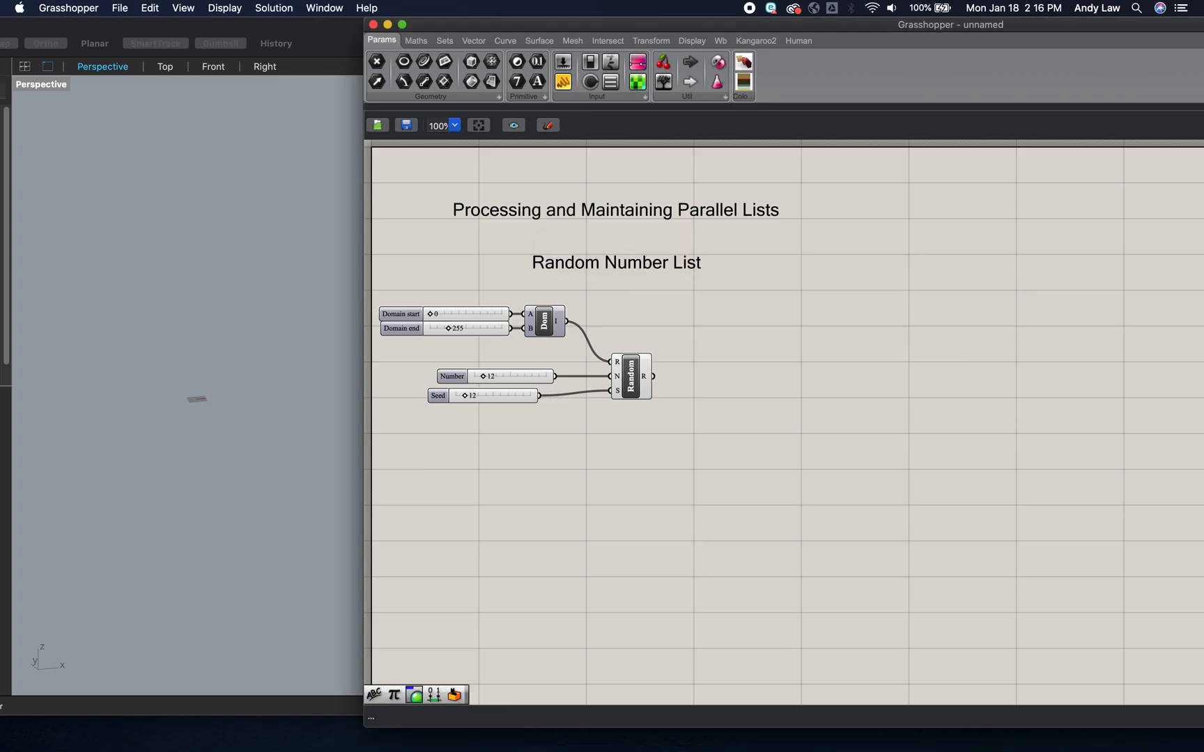
pyautogui.moveTo(653, 262); pyautogui.dragTo(605, 290)
pyautogui.click(739, 303)
# - Group the "Random Number List" label with the sliders, domain and Random components
pyautogui.moveTo(717, 440)
pyautogui.mouseDown()
pyautogui.moveTo(533, 342)
pyautogui.moveTo(375, 235)
pyautogui.mouseUp()
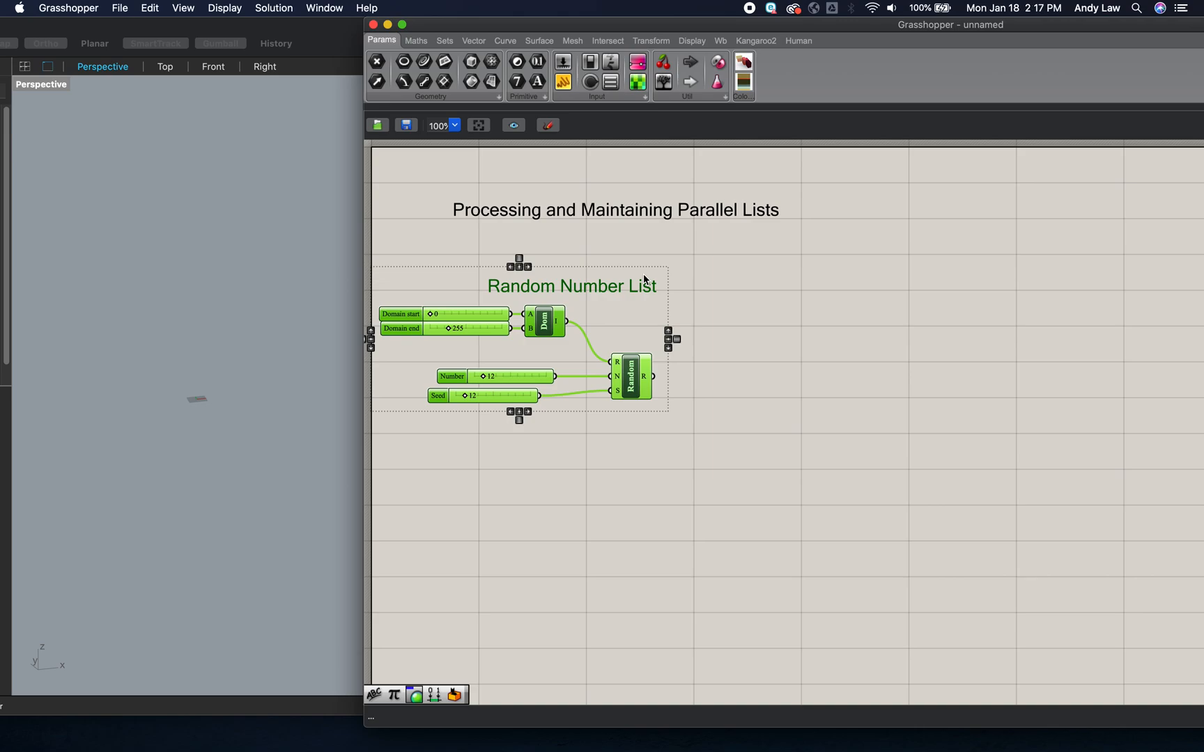
pyautogui.press('super+g')
pyautogui.click(732, 287)
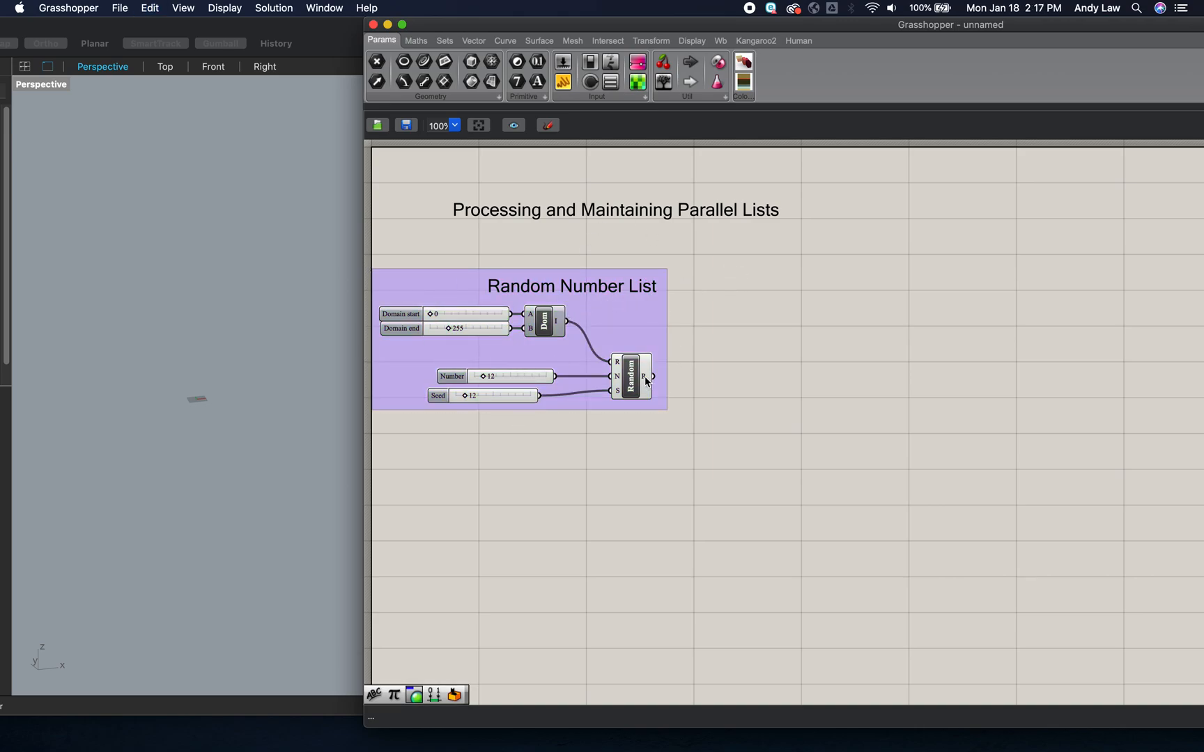
# - Add a panel fed by Random's output, make it tall enough for the whole list and place it below the group
pyautogui.moveTo(645, 380)
pyautogui.doubleClick(797, 374)
pyautogui.write('//')
pyautogui.press('Return')
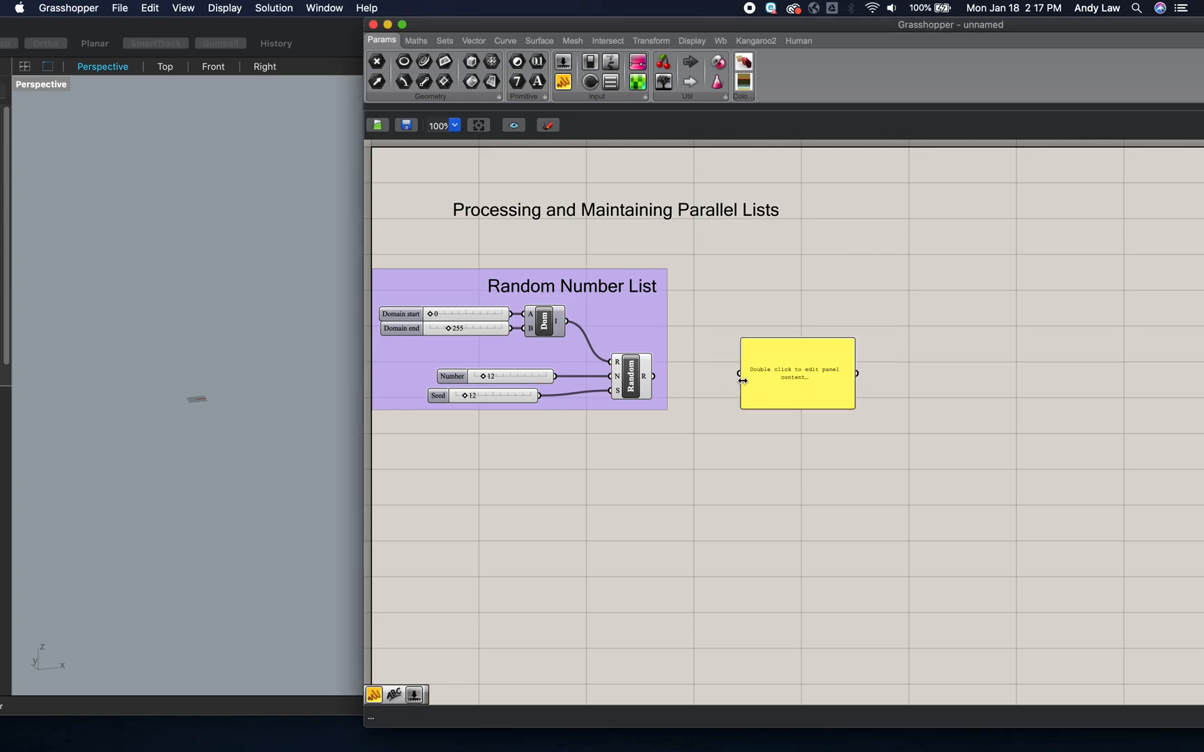
pyautogui.moveTo(653, 377); pyautogui.dragTo(739, 374)
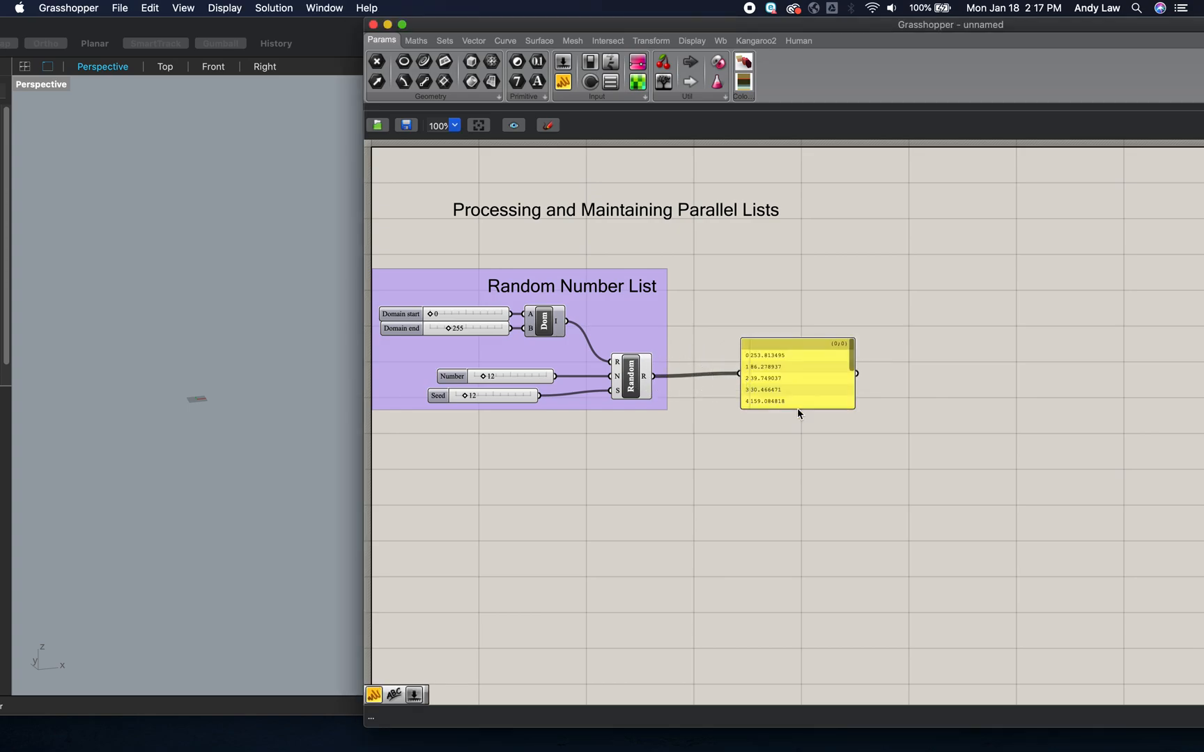
pyautogui.moveTo(799, 410); pyautogui.dragTo(798, 506)
pyautogui.moveTo(794, 457); pyautogui.dragTo(756, 607)
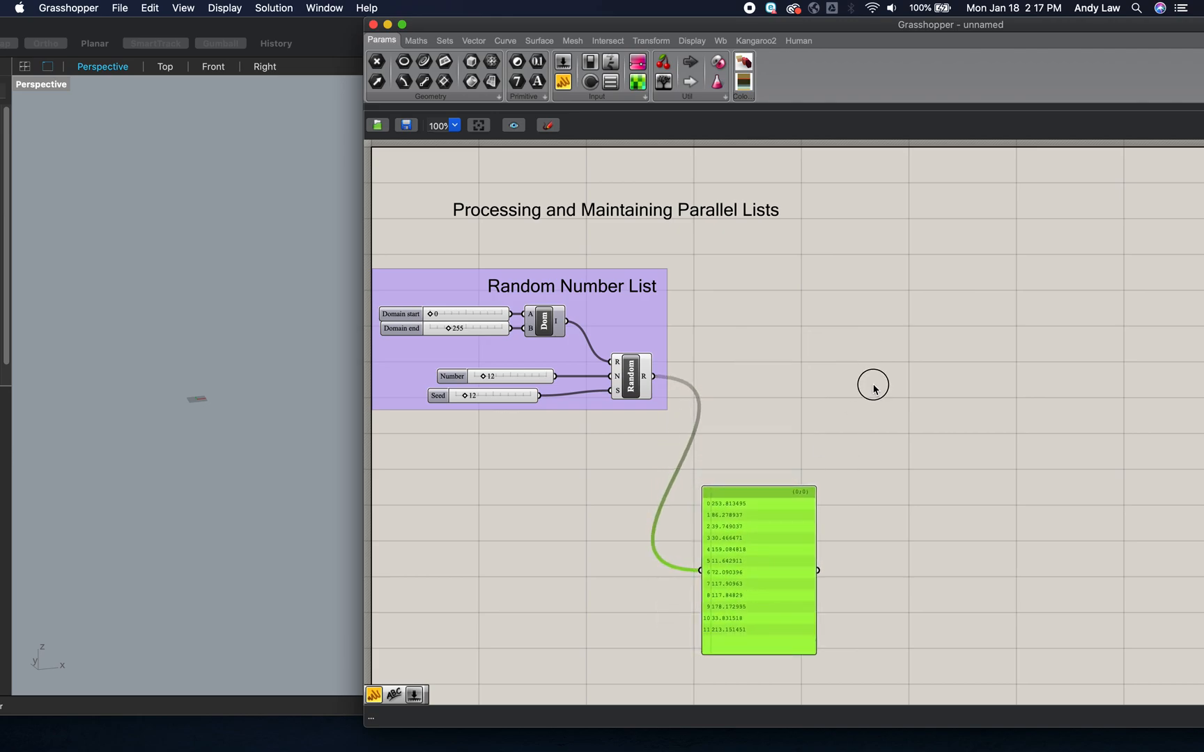
pyautogui.click(874, 389)
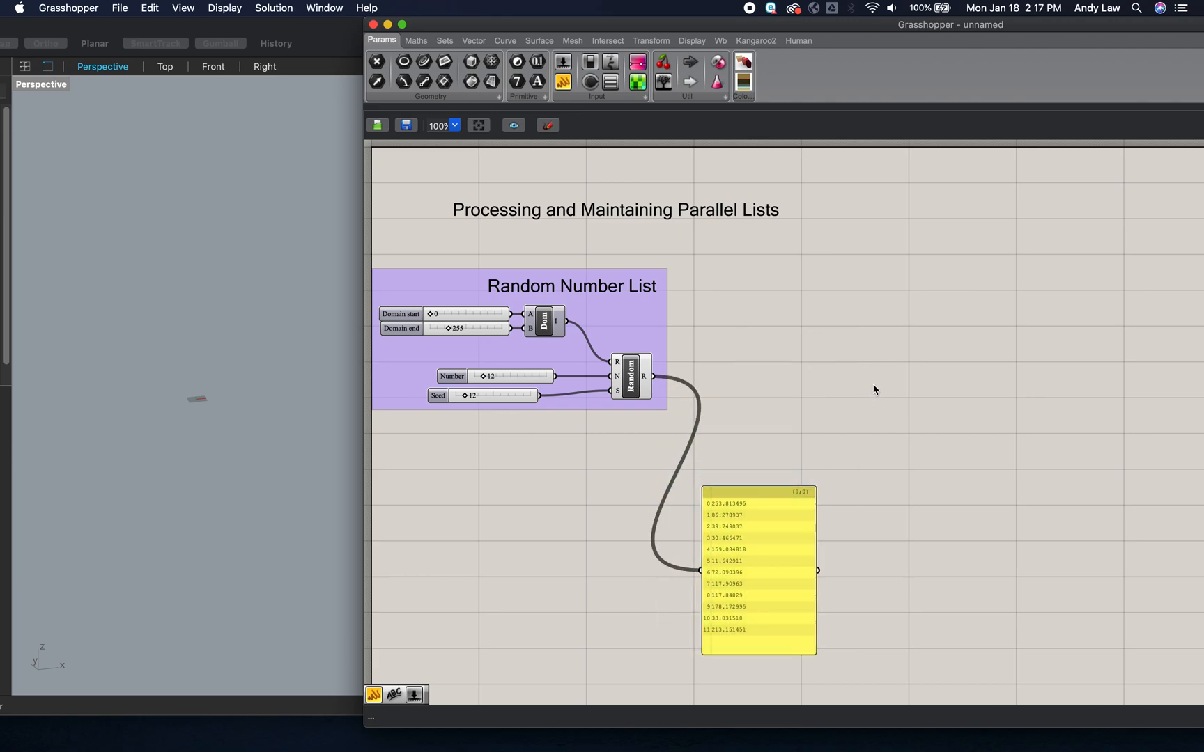
# - Add a Box 2Pt component on the canvas beyond the Random Number List group
pyautogui.doubleClick(833, 364)
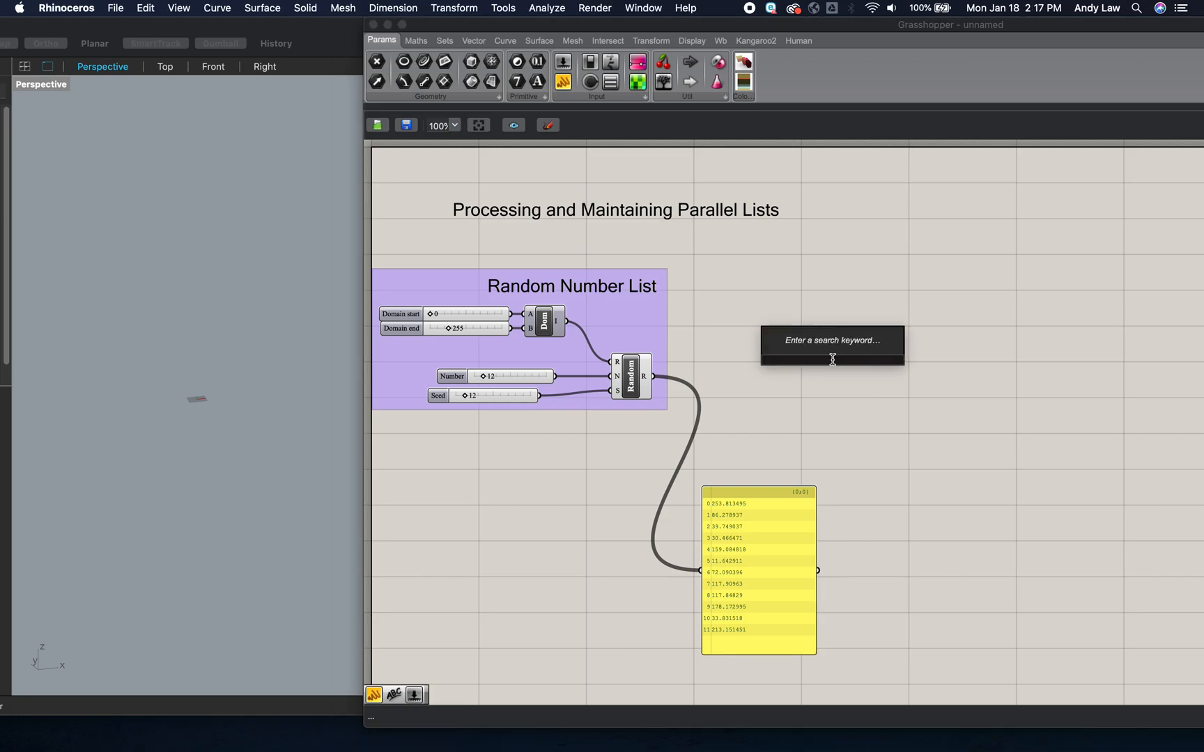
pyautogui.write('box')
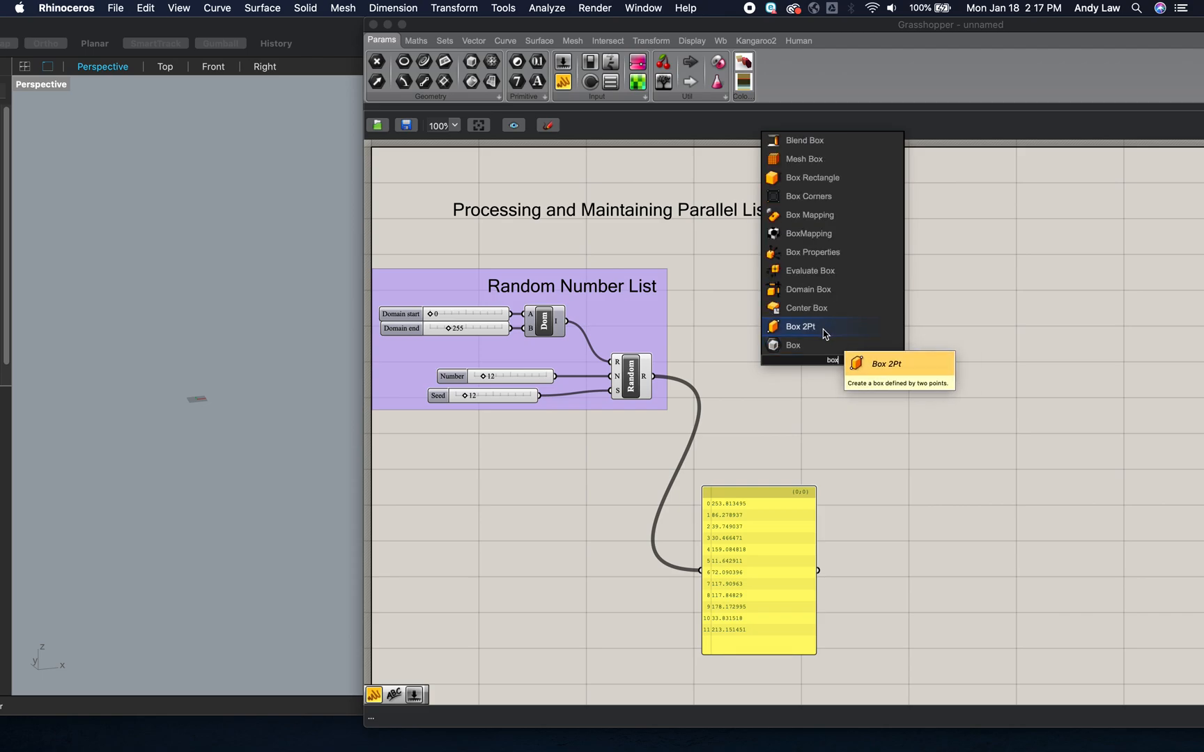
pyautogui.click(824, 335)
pyautogui.moveTo(835, 345); pyautogui.dragTo(831, 353)
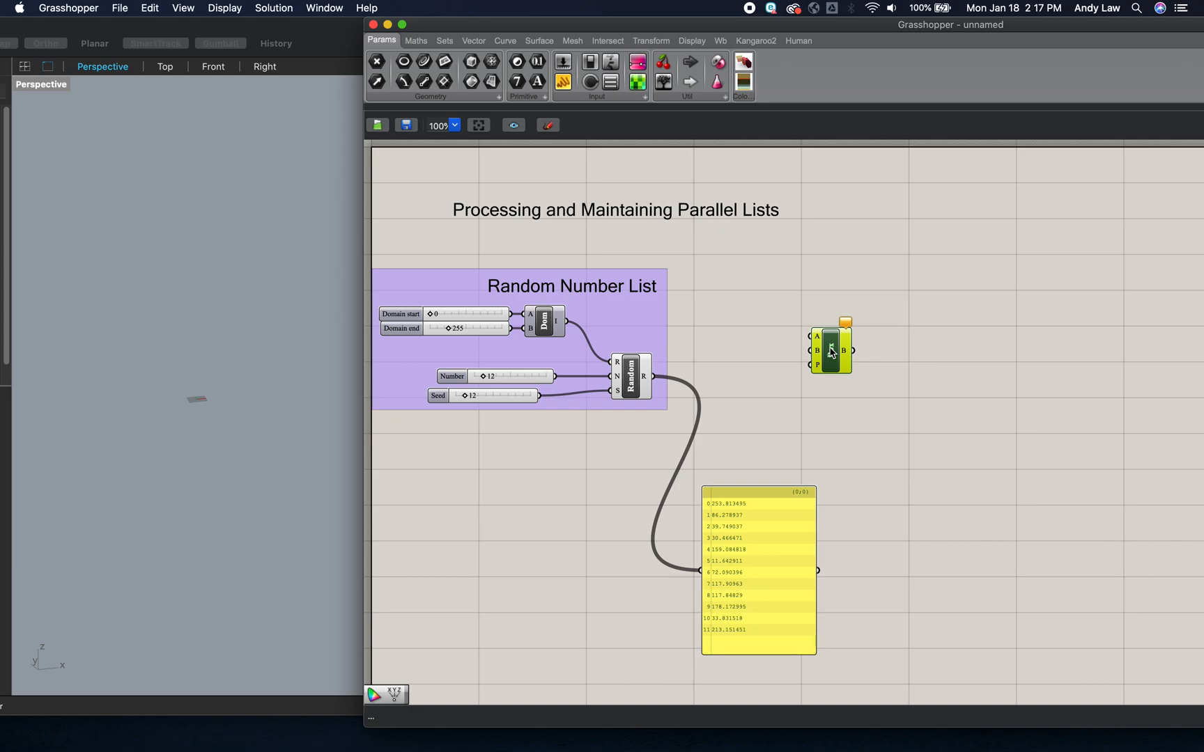
# - Add a Construct Point component between the Random Number List group and the Box 2Pt component
pyautogui.doubleClick(751, 357)
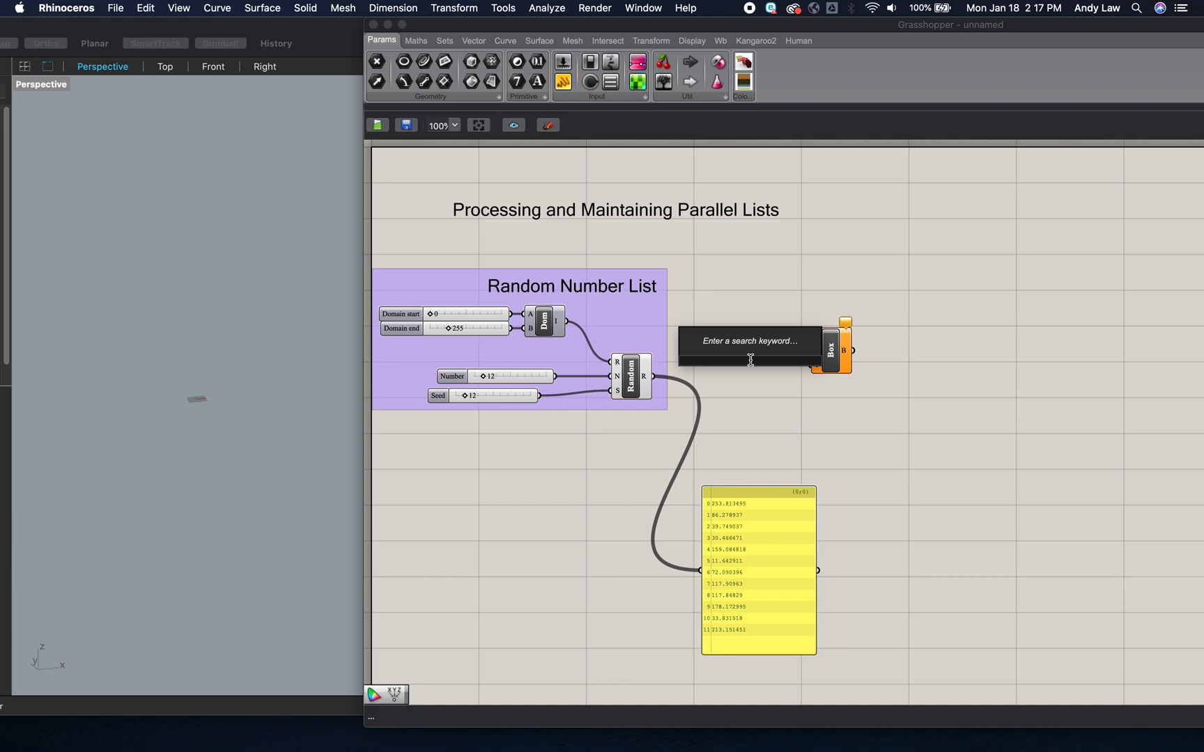
pyautogui.write('xyz')
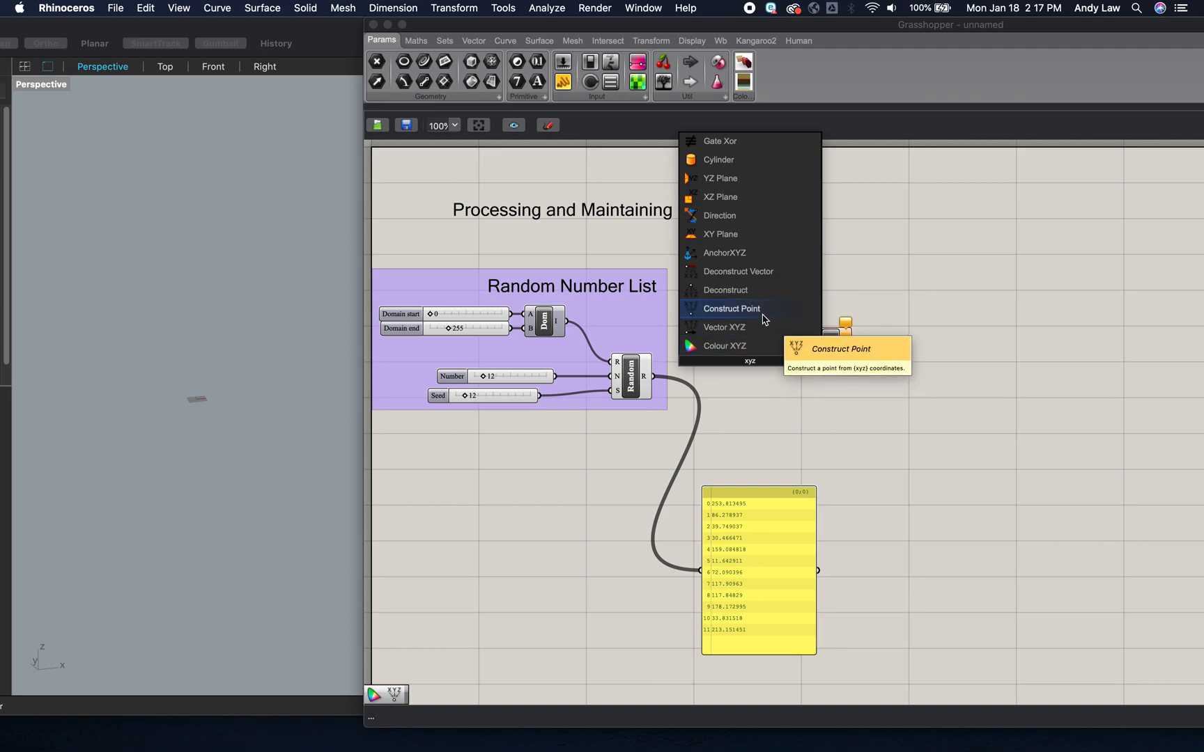
pyautogui.click(764, 320)
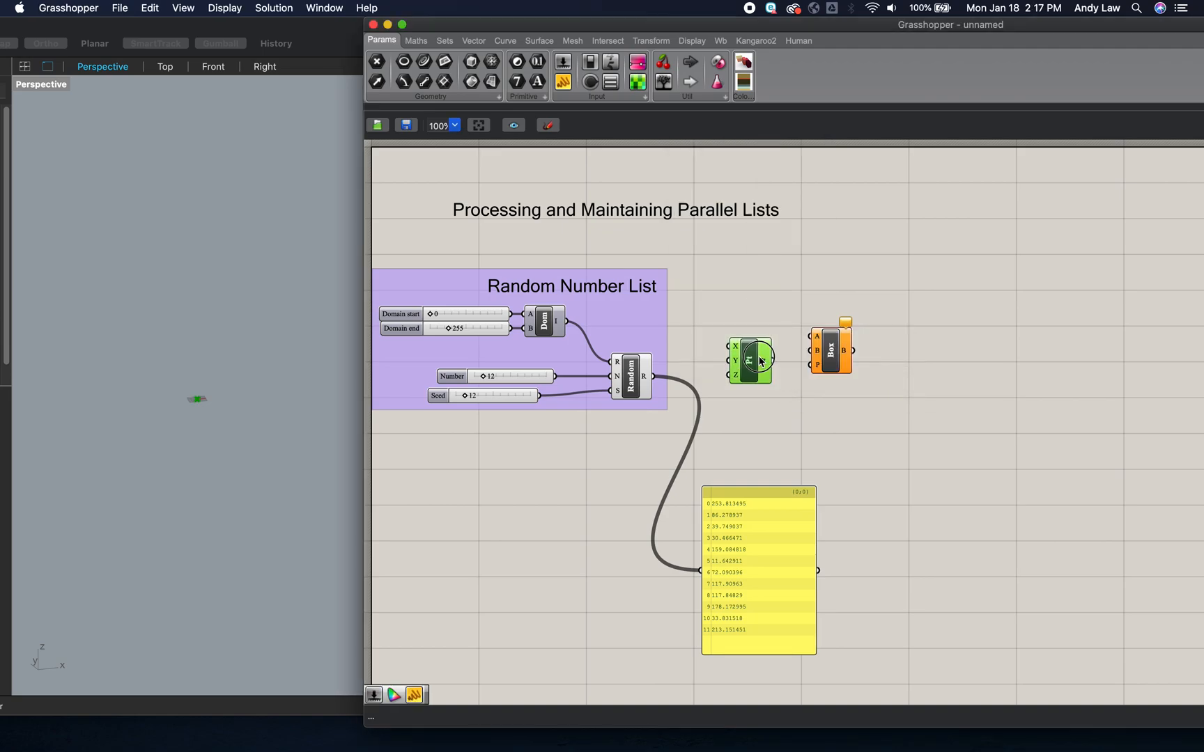
# - Connect Random's output to the X, Y and Z inputs of the Construct Point component and reposition the Box 2Pt component
pyautogui.moveTo(758, 361); pyautogui.dragTo(772, 361)
pyautogui.moveTo(654, 376); pyautogui.dragTo(744, 347)
pyautogui.moveTo(655, 377); pyautogui.dragTo(744, 360)
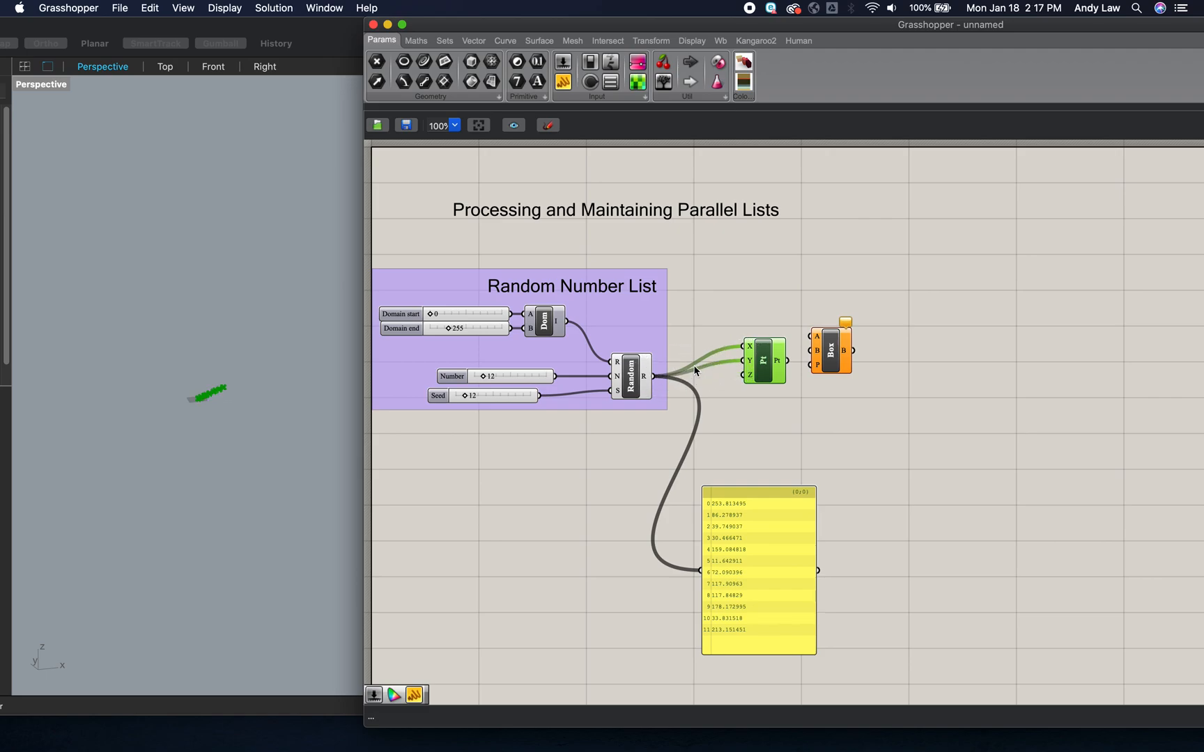
pyautogui.moveTo(655, 377); pyautogui.dragTo(744, 375)
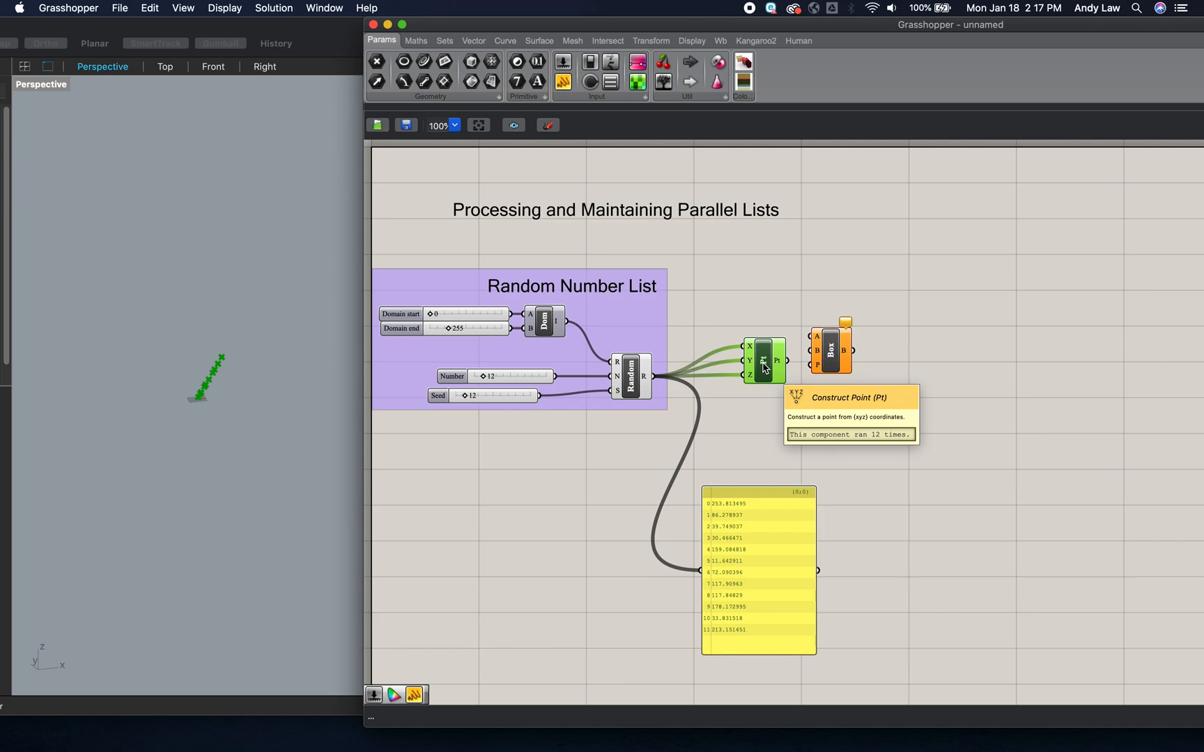
pyautogui.moveTo(830, 351); pyautogui.dragTo(835, 352)
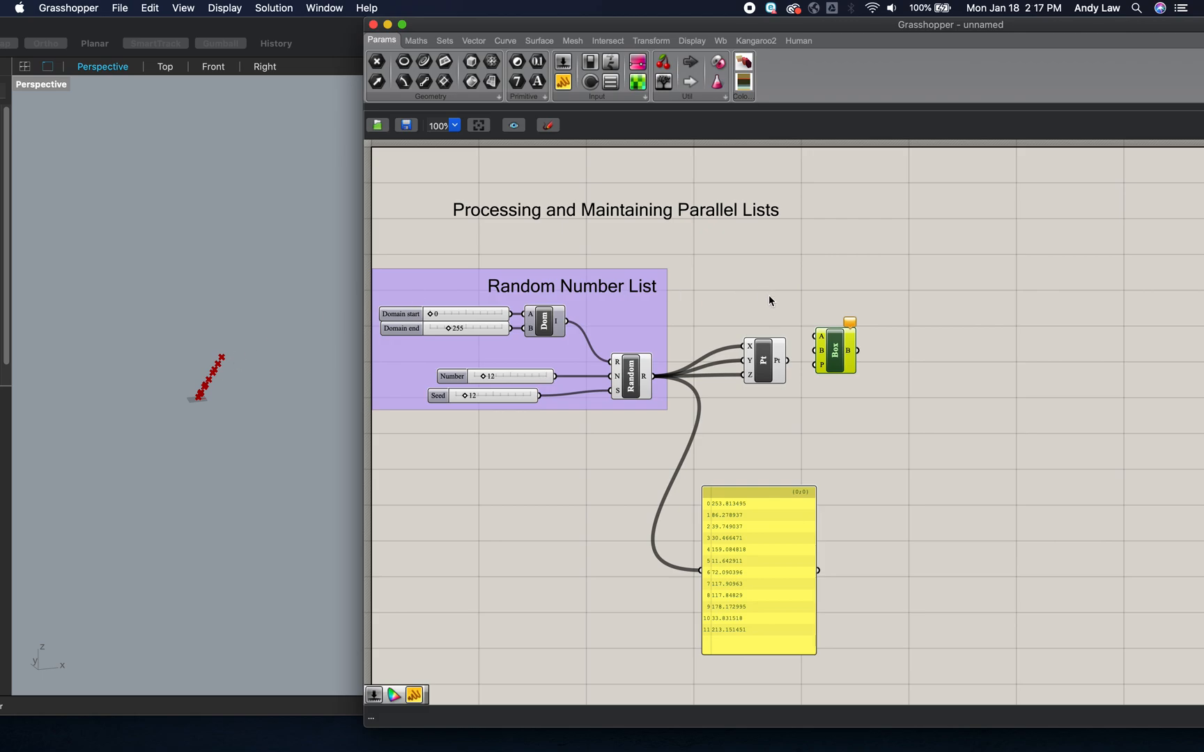
pyautogui.moveTo(836, 325); pyautogui.dragTo(836, 307)
pyautogui.click(764, 367)
pyautogui.press('super+c')
pyautogui.press('super+v')
pyautogui.moveTo(764, 367); pyautogui.dragTo(764, 303)
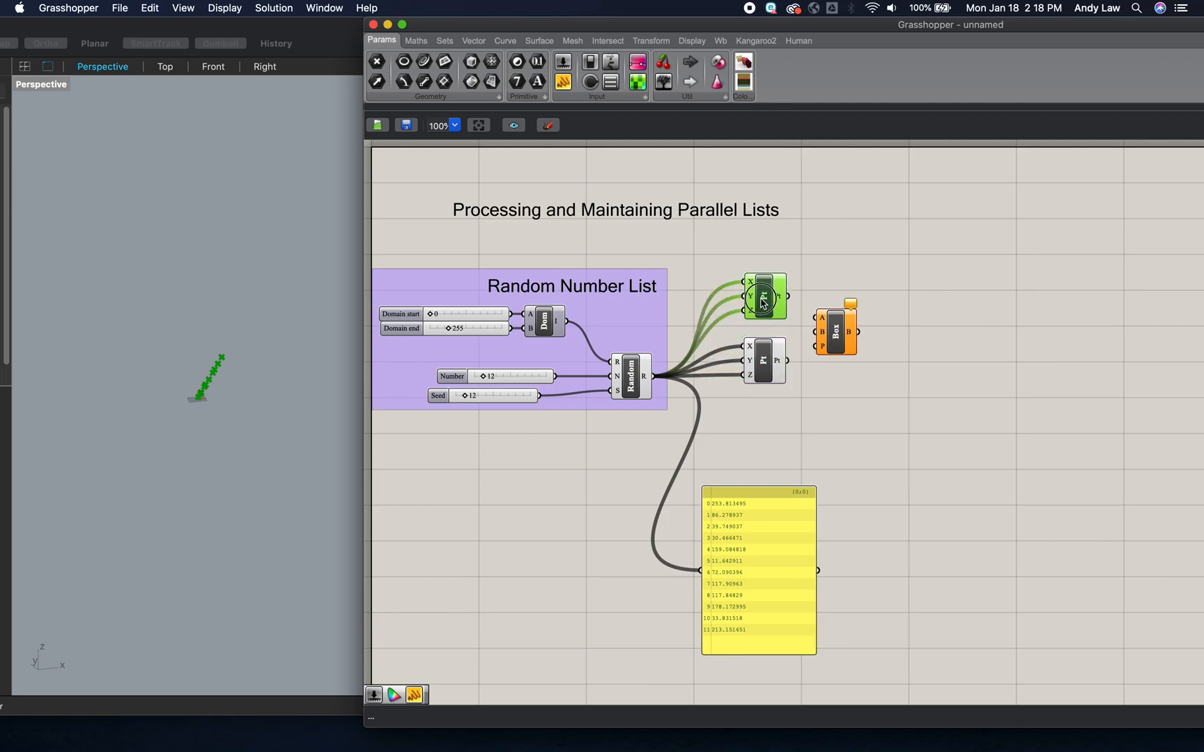
pyautogui.press('Delete')
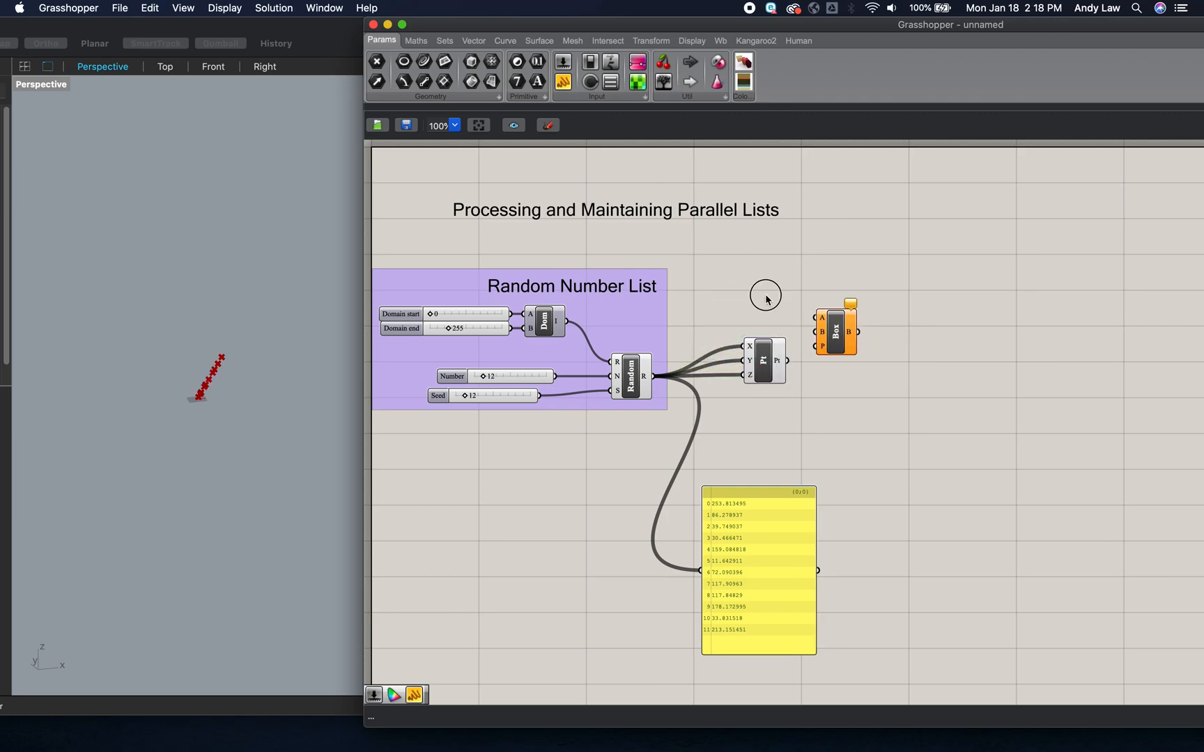
# - Add an unwired Construct Point above the existing one and connect the upper point to Box input A and the lower to B
pyautogui.doubleClick(765, 298)
pyautogui.write('xyz')
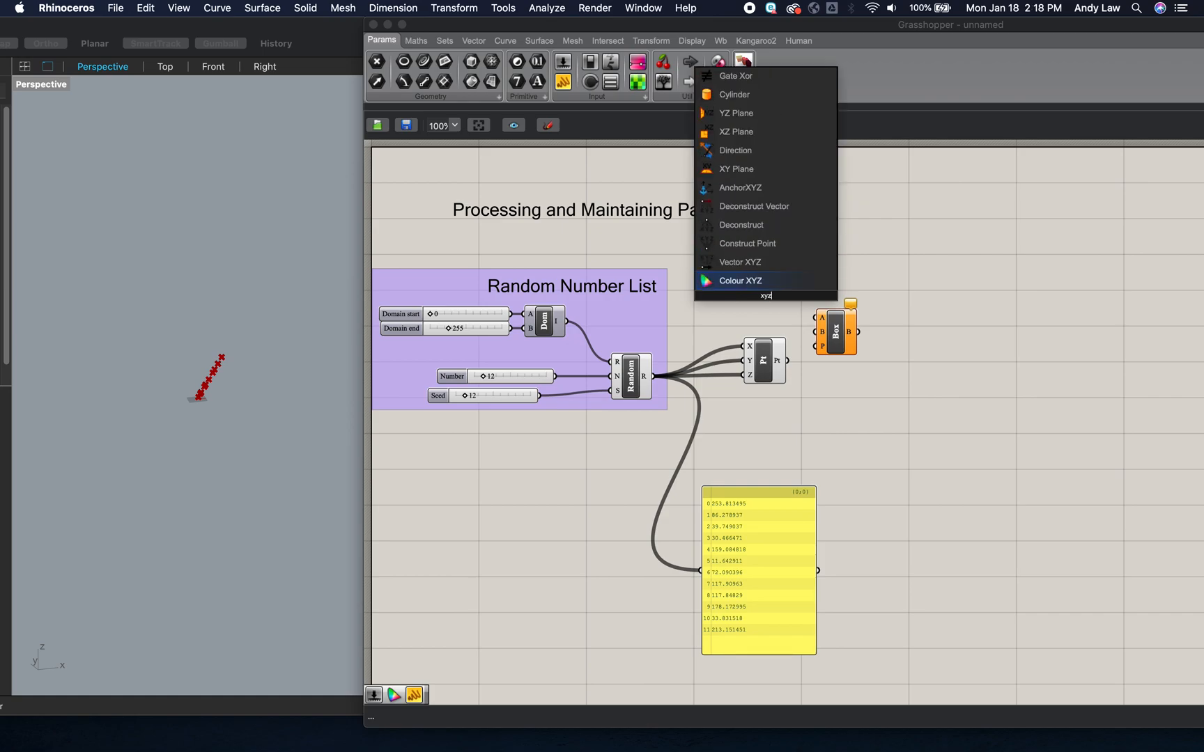
pyautogui.click(756, 249)
pyautogui.click(772, 283)
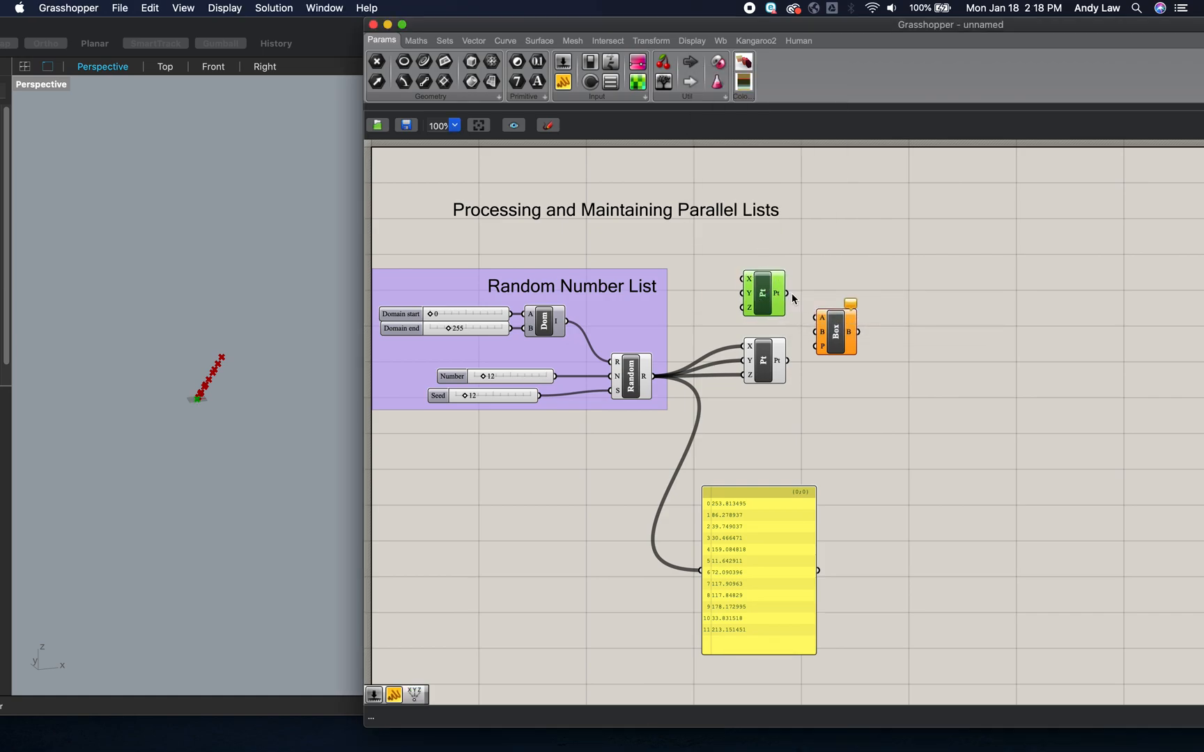
pyautogui.moveTo(787, 294); pyautogui.dragTo(823, 333)
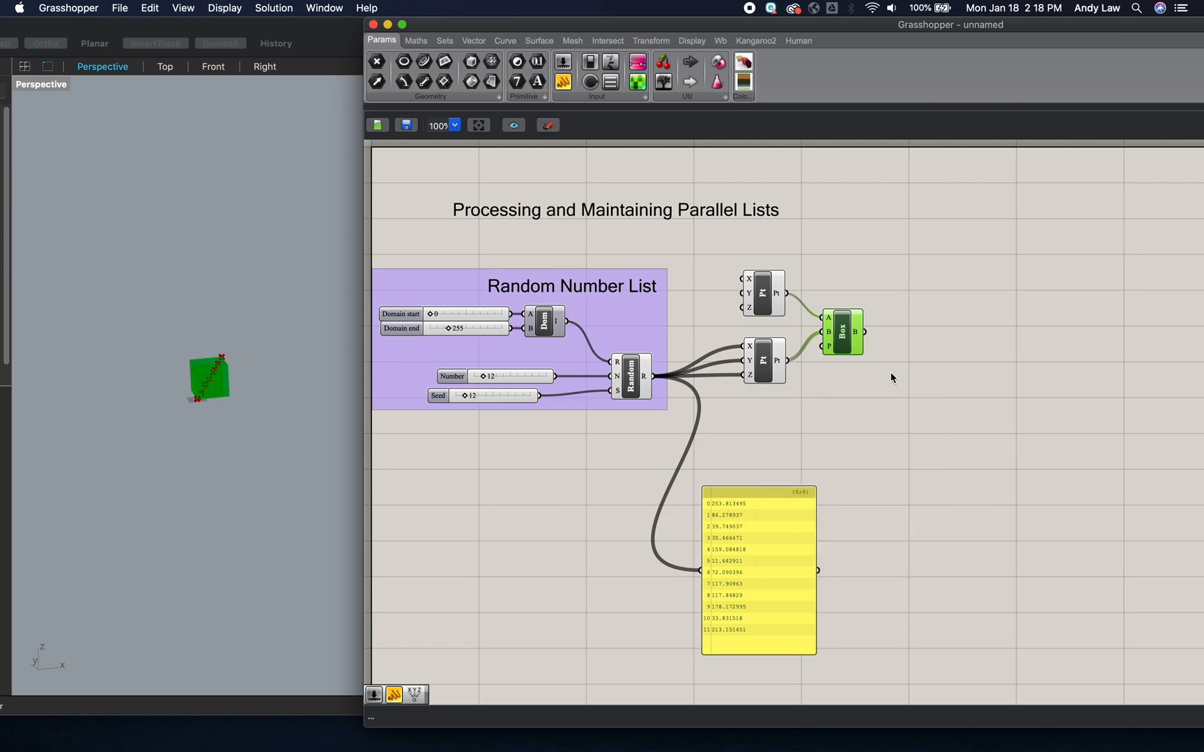
pyautogui.click(909, 379)
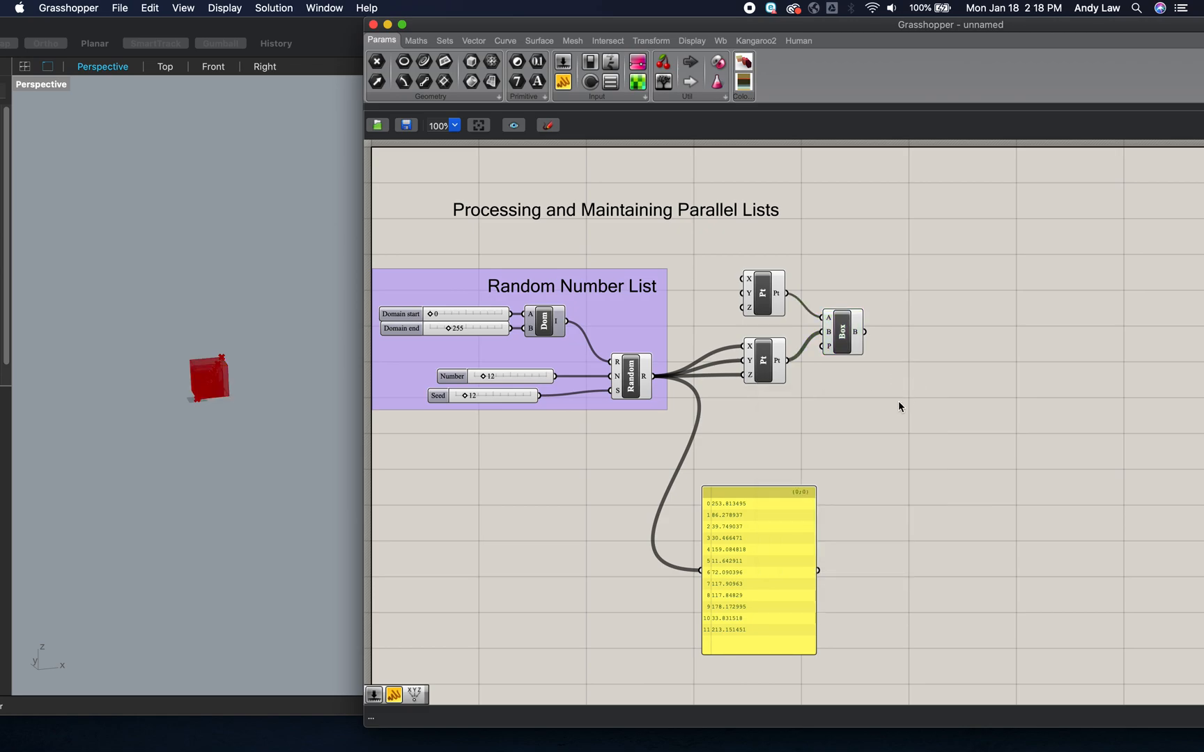
# - Add a scribble label reading "Random Box List" on the canvas near the Box component
pyautogui.click(944, 436)
pyautogui.doubleClick(944, 435)
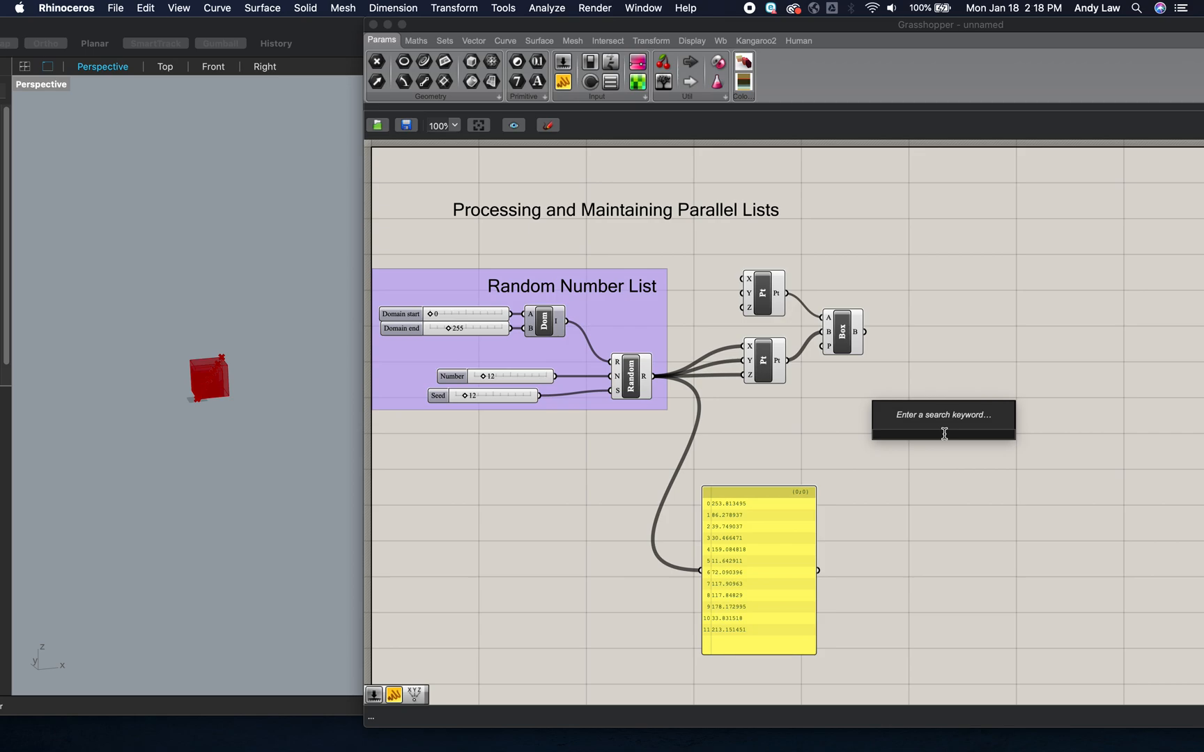
pyautogui.write('~Random Box')
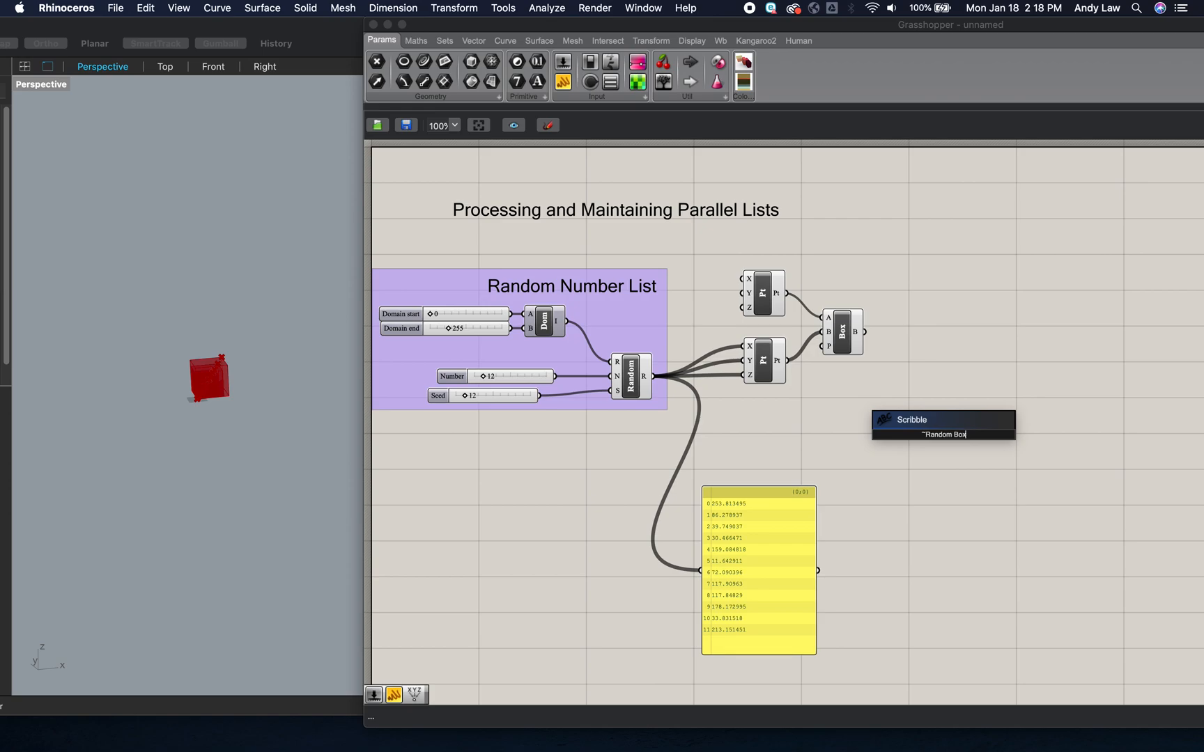
pyautogui.write(' List')
pyautogui.press('Return')
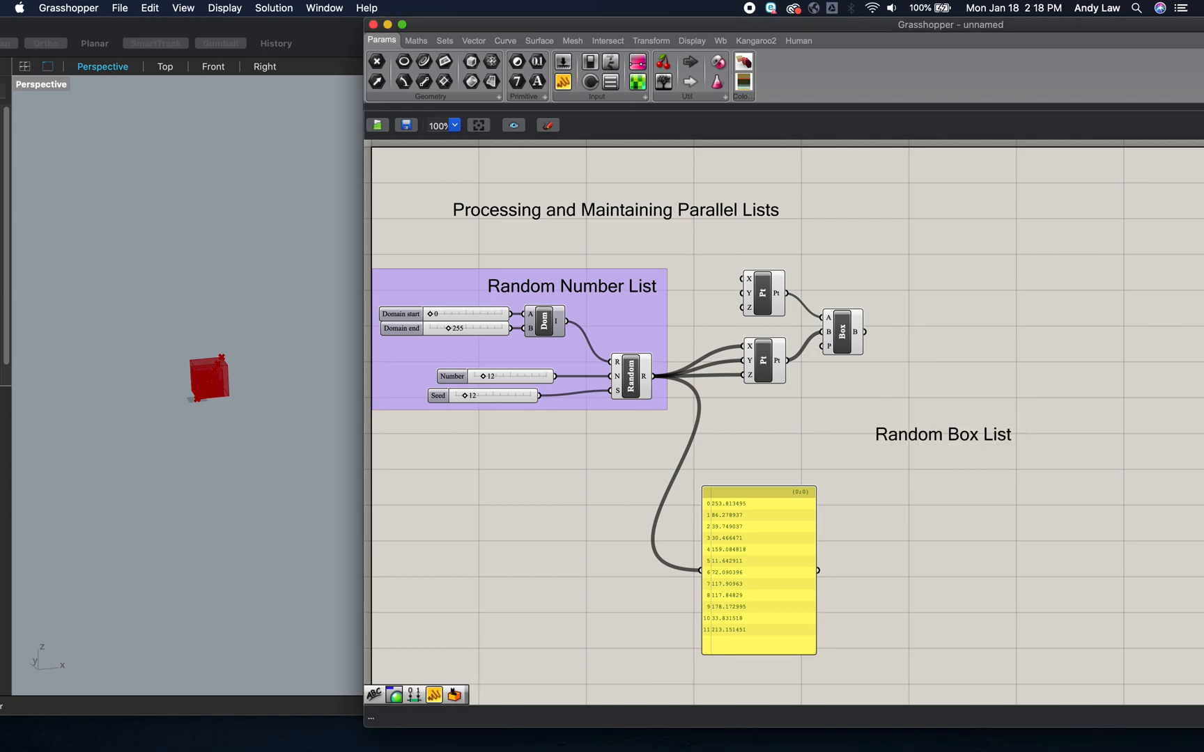
# - Place the "Random Box List" label beneath the Box component and group it with the box and both Construct Point components
pyautogui.moveTo(927, 437)
pyautogui.mouseDown()
pyautogui.moveTo(819, 419)
pyautogui.moveTo(804, 403)
pyautogui.mouseUp()
pyautogui.click(873, 443)
pyautogui.moveTo(717, 236)
pyautogui.mouseDown()
pyautogui.moveTo(857, 344)
pyautogui.moveTo(939, 450)
pyautogui.mouseUp()
pyautogui.hotkey('ctrl', 'g')
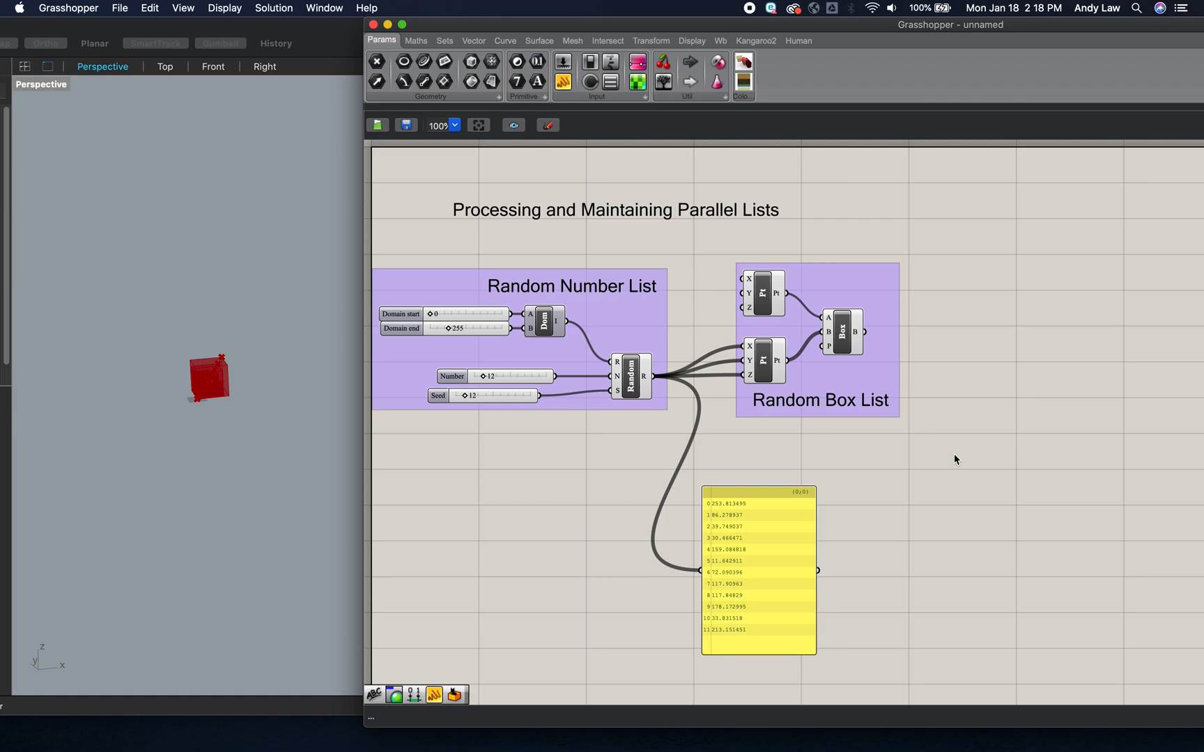
# - Add a Mass Addition component beyond the Random Box List group, leaving room for another component between them
pyautogui.hscroll(10, 956, 457)
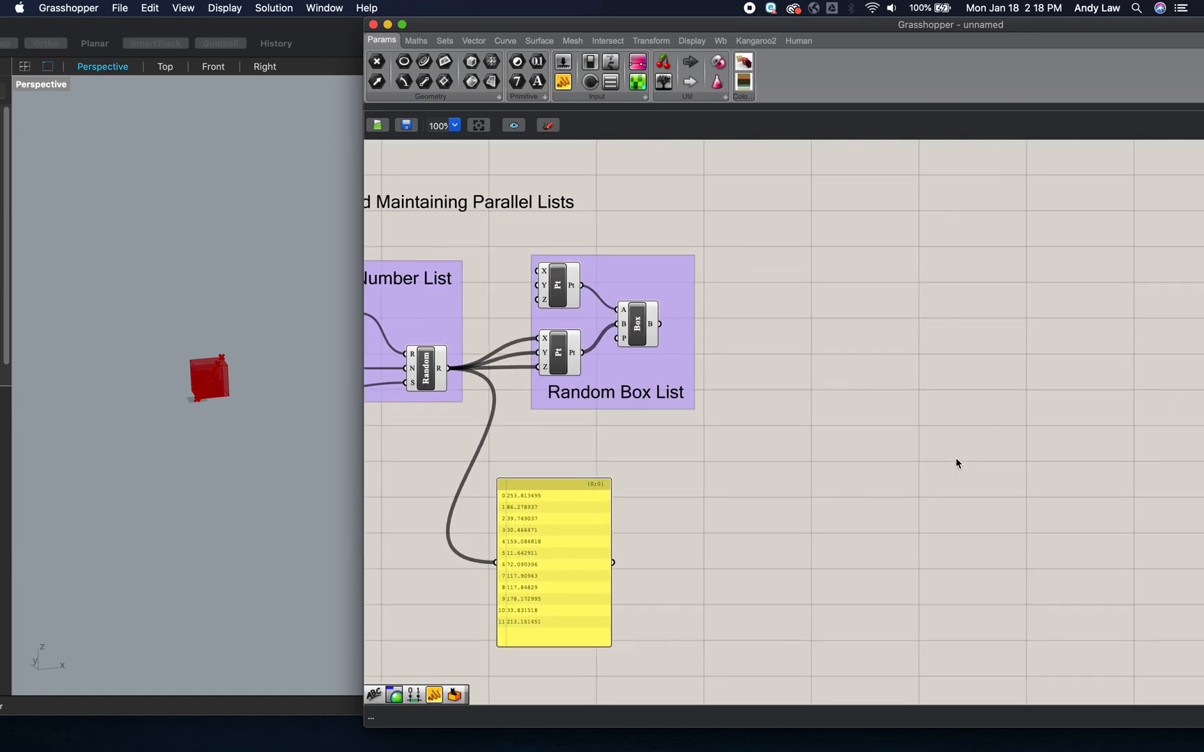
pyautogui.hscroll(3, 956, 457)
pyautogui.hscroll(6, 956, 457)
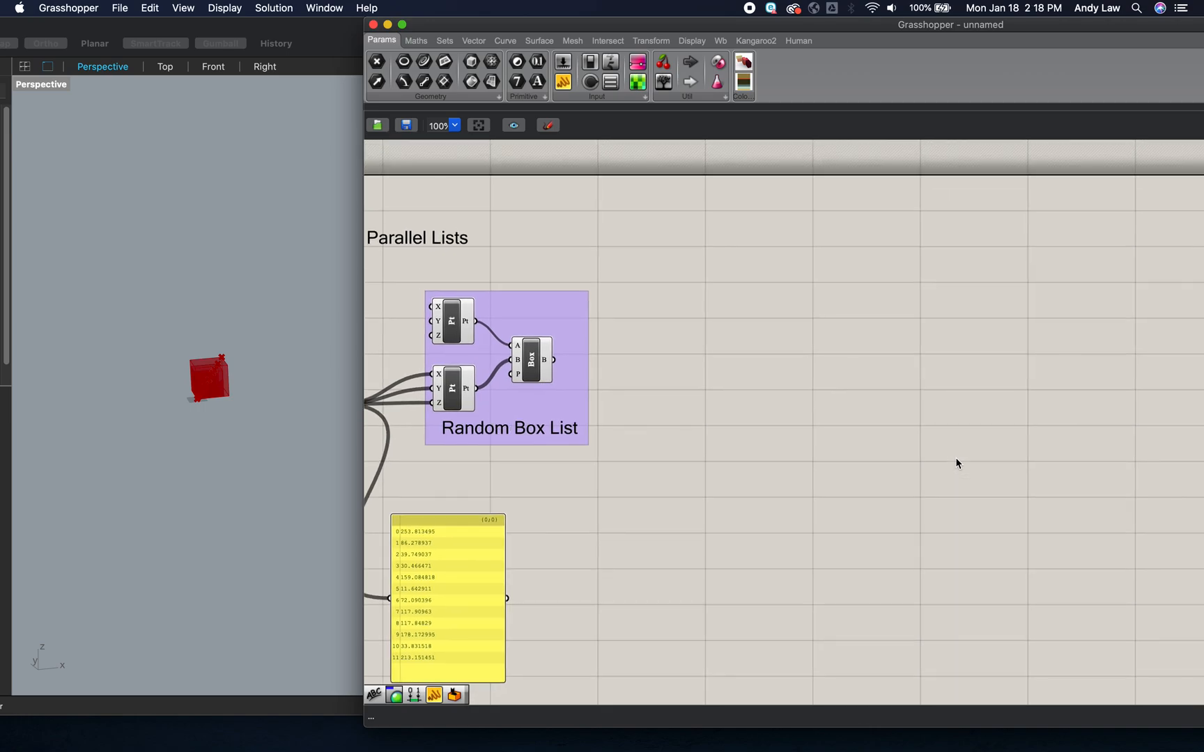
pyautogui.doubleClick(850, 333)
pyautogui.write('mass')
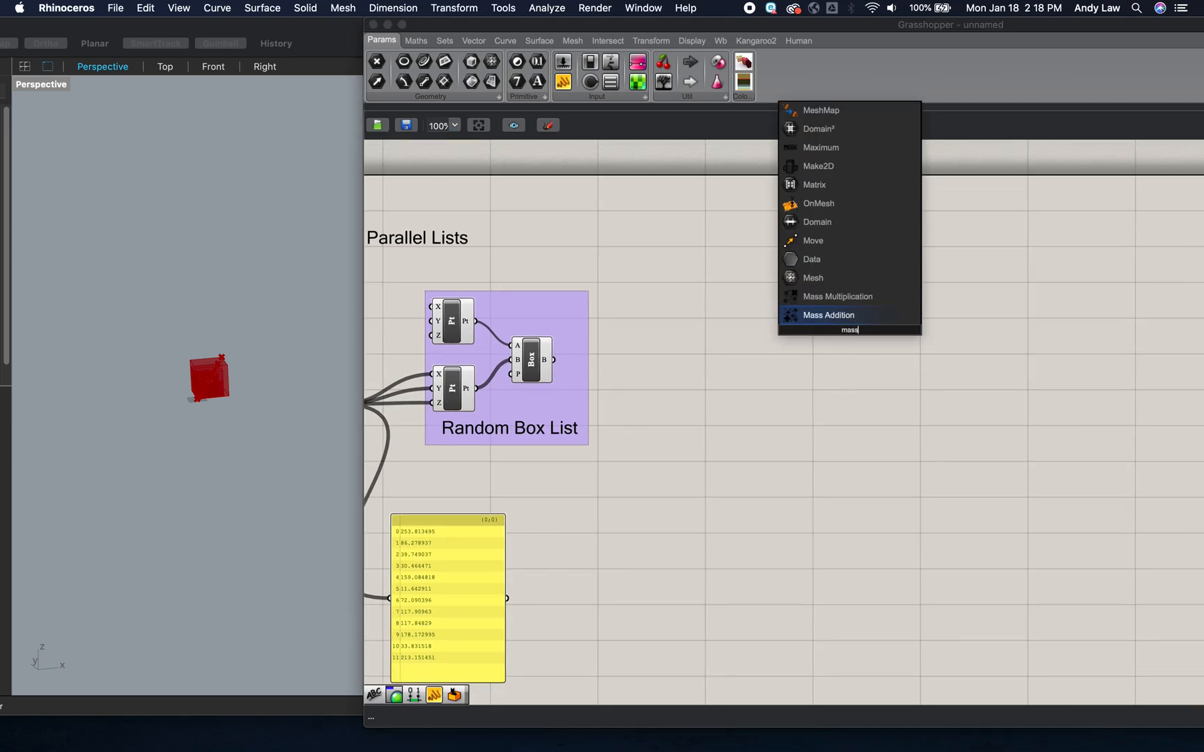
pyautogui.click(837, 317)
pyautogui.moveTo(849, 328); pyautogui.dragTo(719, 291)
pyautogui.click(810, 364)
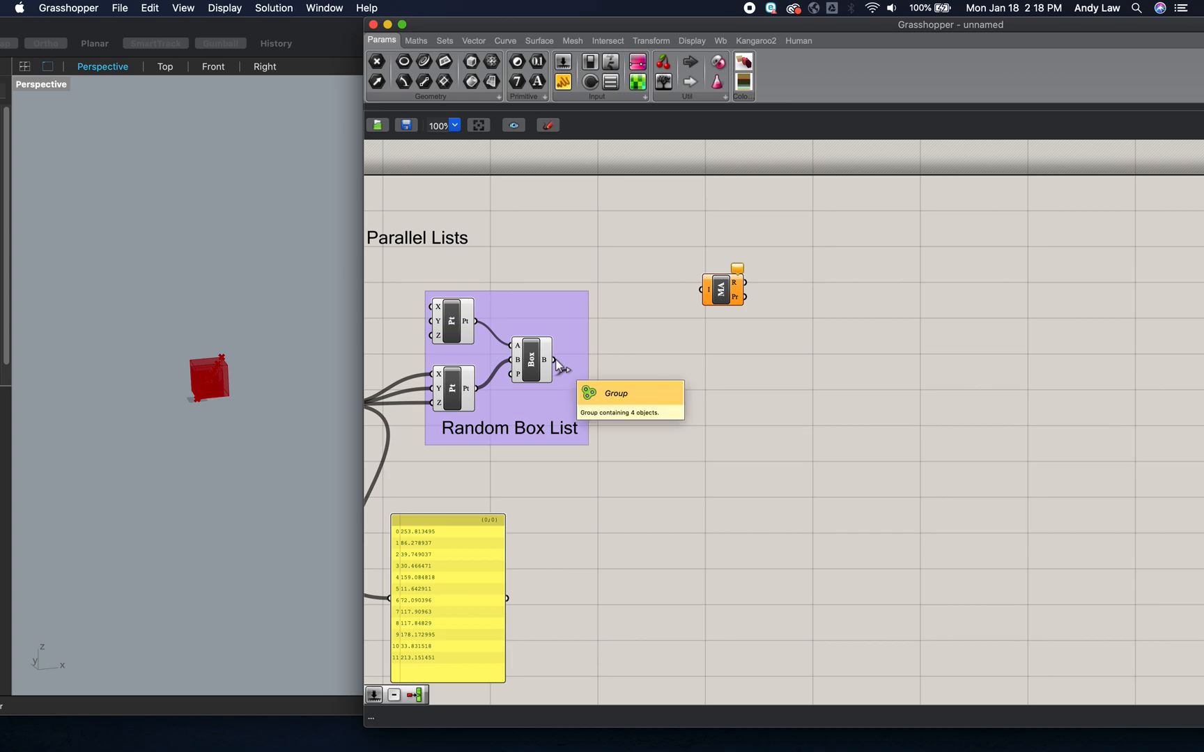
pyautogui.moveTo(725, 289); pyautogui.dragTo(836, 285)
pyautogui.click(827, 367)
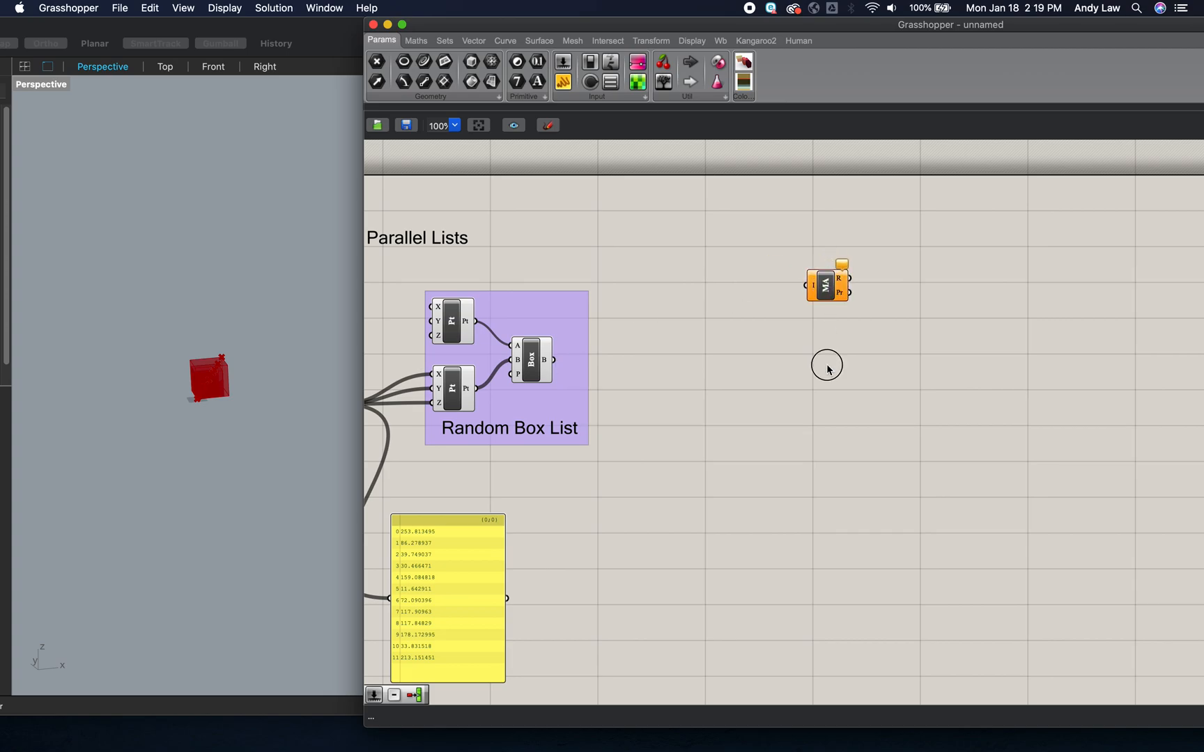
# - Add a Volume component between the Random Box List group and Mass Addition, and feed it the Box output
pyautogui.doubleClick(719, 324)
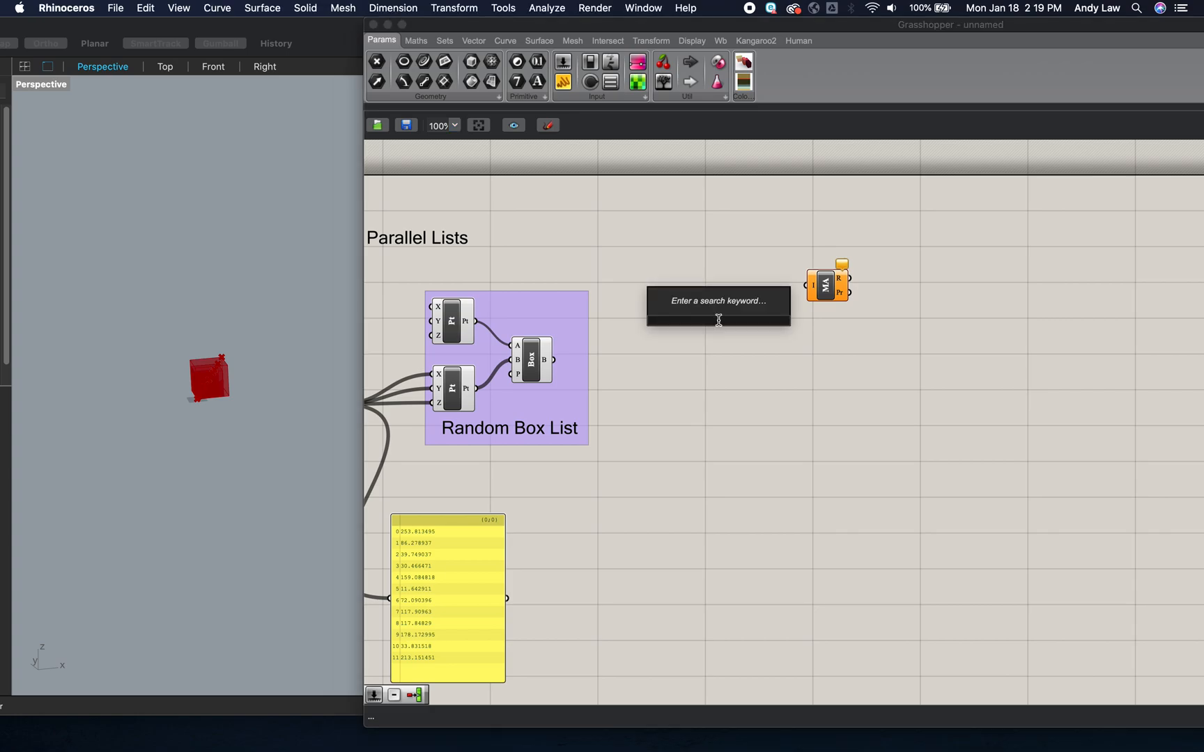
pyautogui.write('vol')
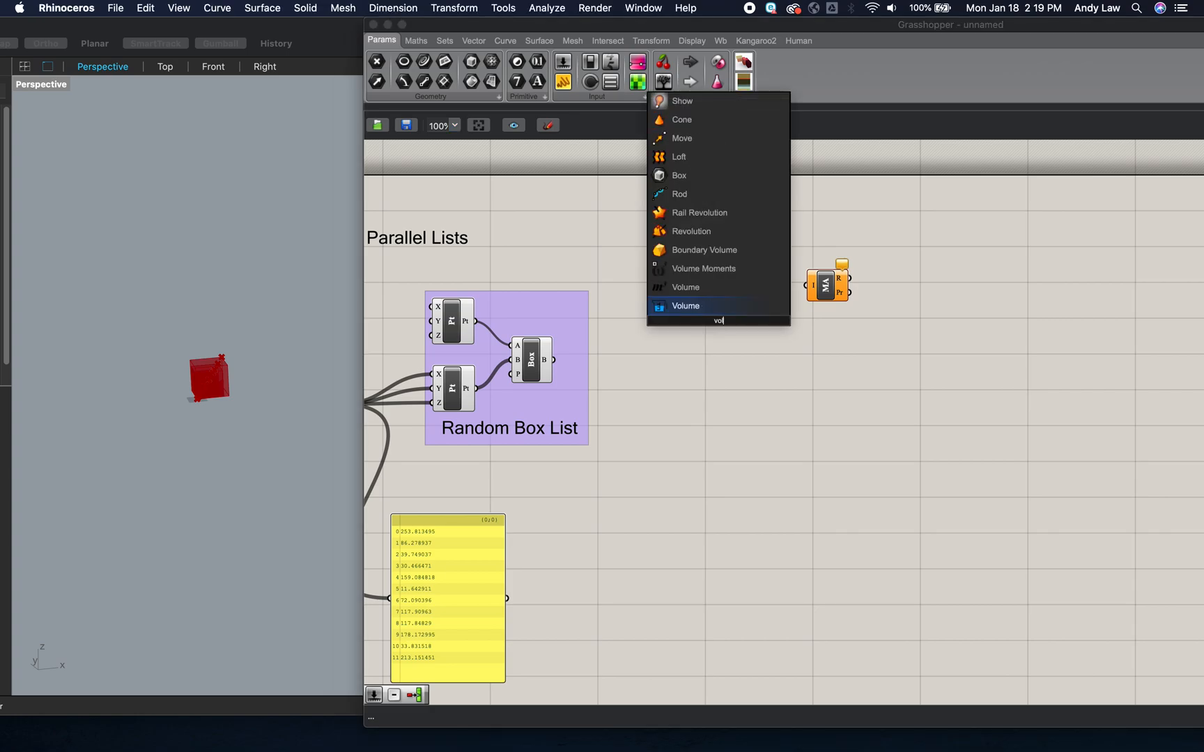
pyautogui.click(697, 288)
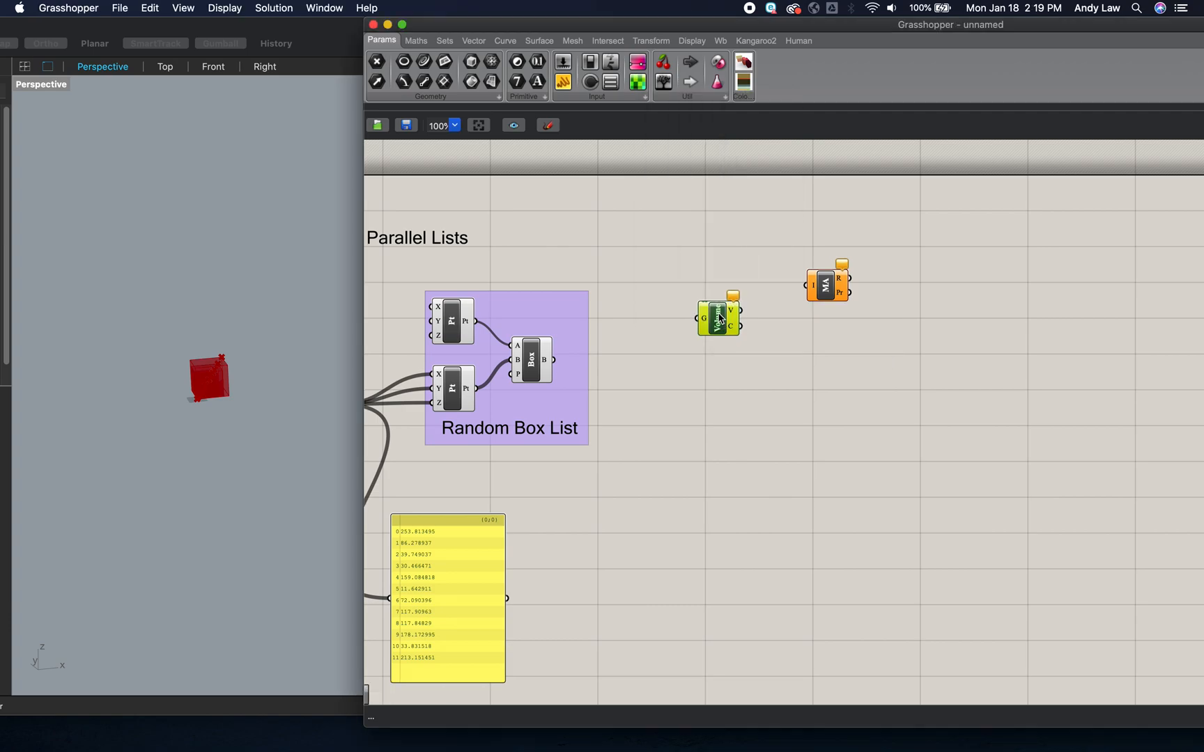
pyautogui.moveTo(563, 362); pyautogui.dragTo(694, 318)
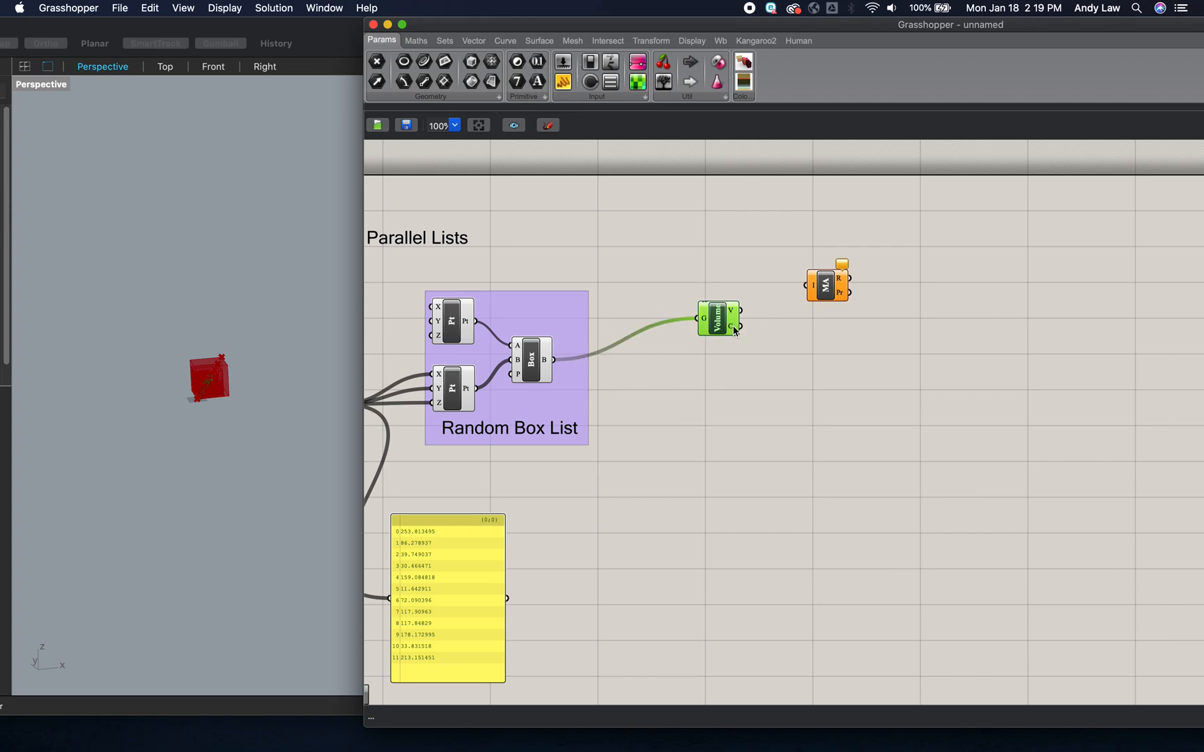
# - Move Mass Addition farther from the Volume component and connect Volume's centroid output to its input
pyautogui.moveTo(735, 331)
pyautogui.moveTo(826, 285); pyautogui.dragTo(881, 274)
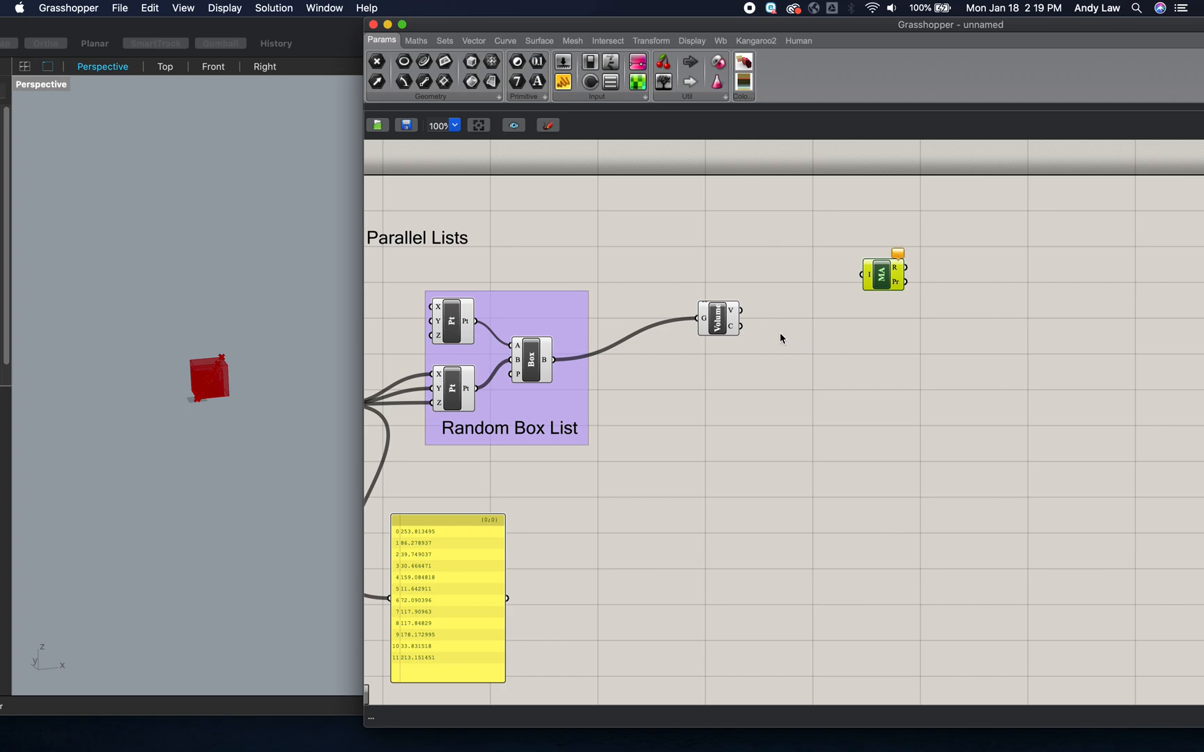
pyautogui.moveTo(741, 326); pyautogui.dragTo(862, 277)
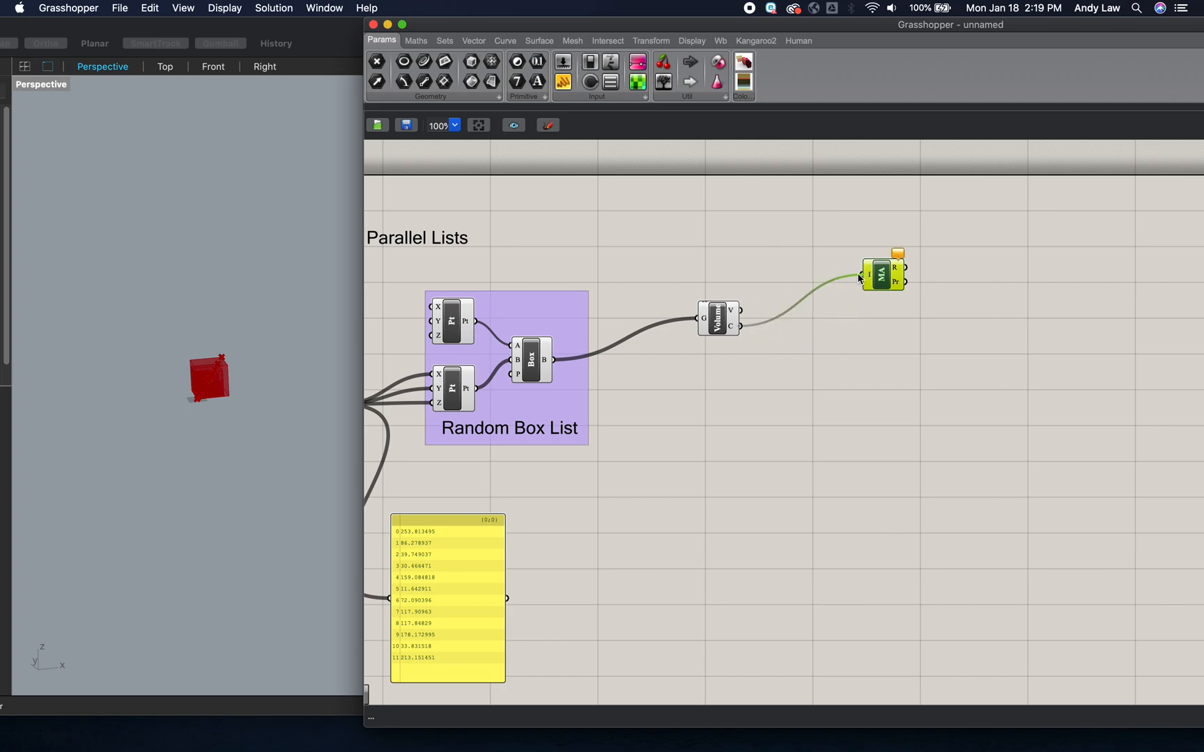
pyautogui.click(897, 327)
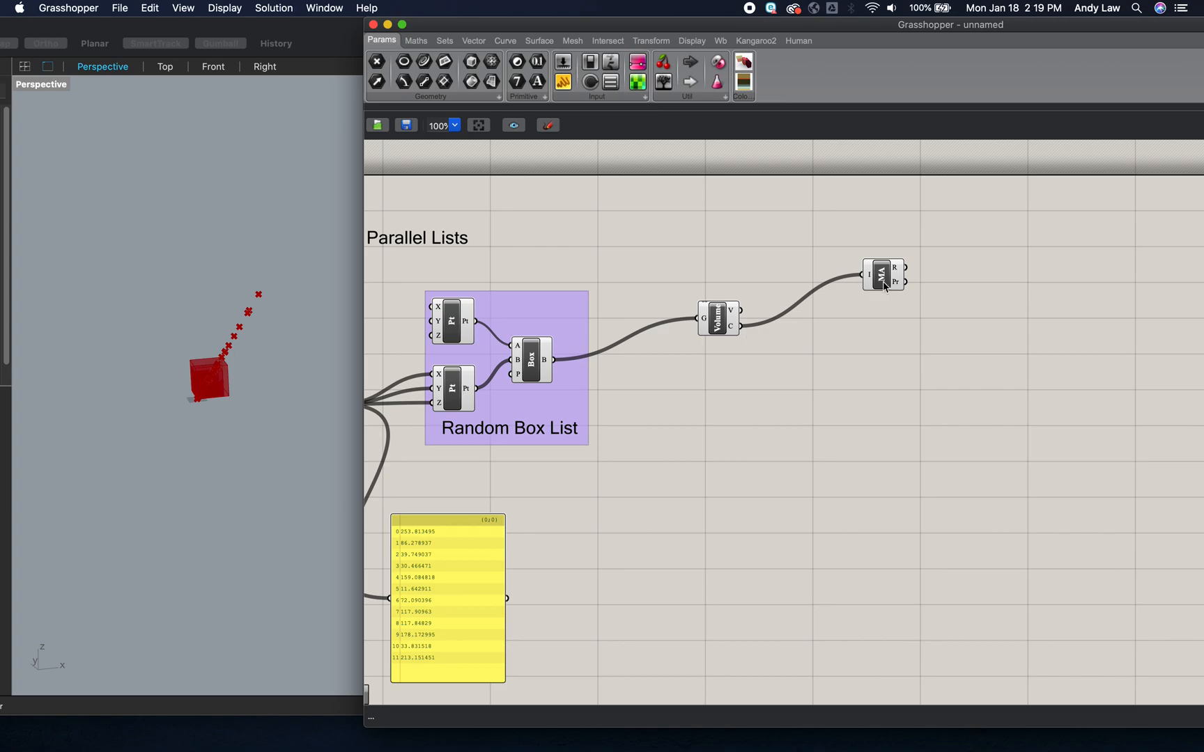
# - Add a Move component beyond the Mass Addition component
pyautogui.moveTo(897, 282)
pyautogui.doubleClick(1026, 294)
pyautogui.write('move')
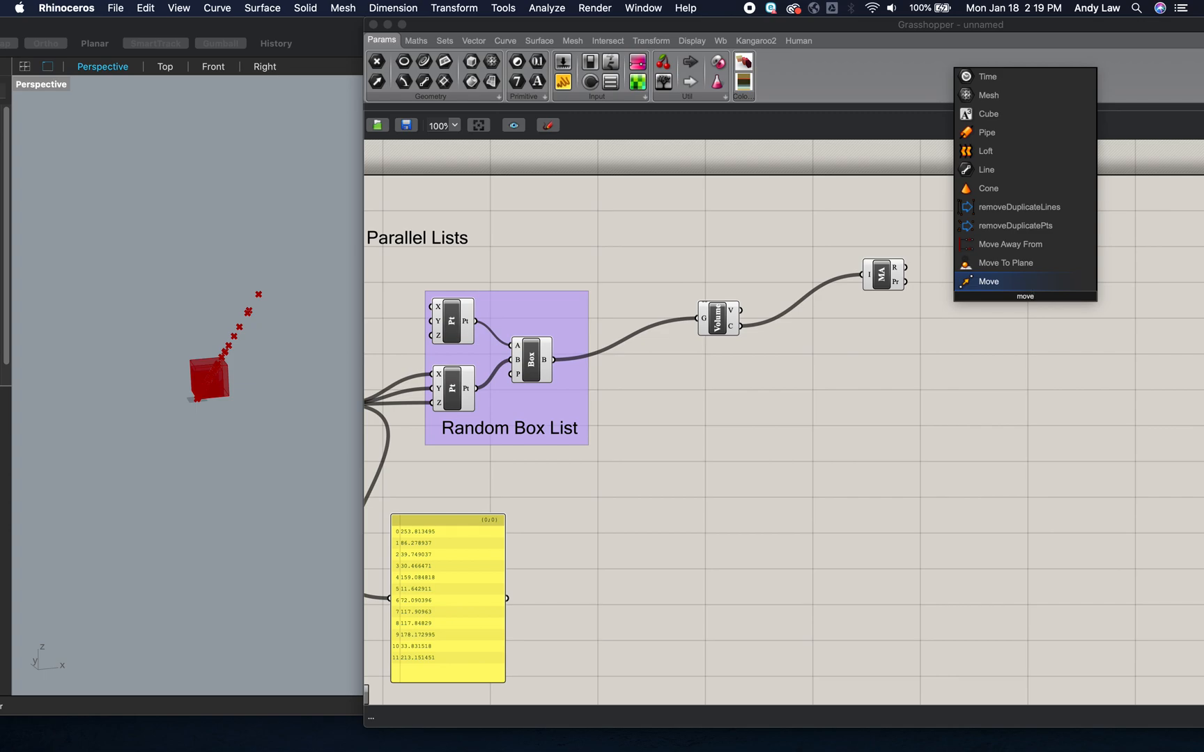
pyautogui.press('Return')
pyautogui.click(1029, 305)
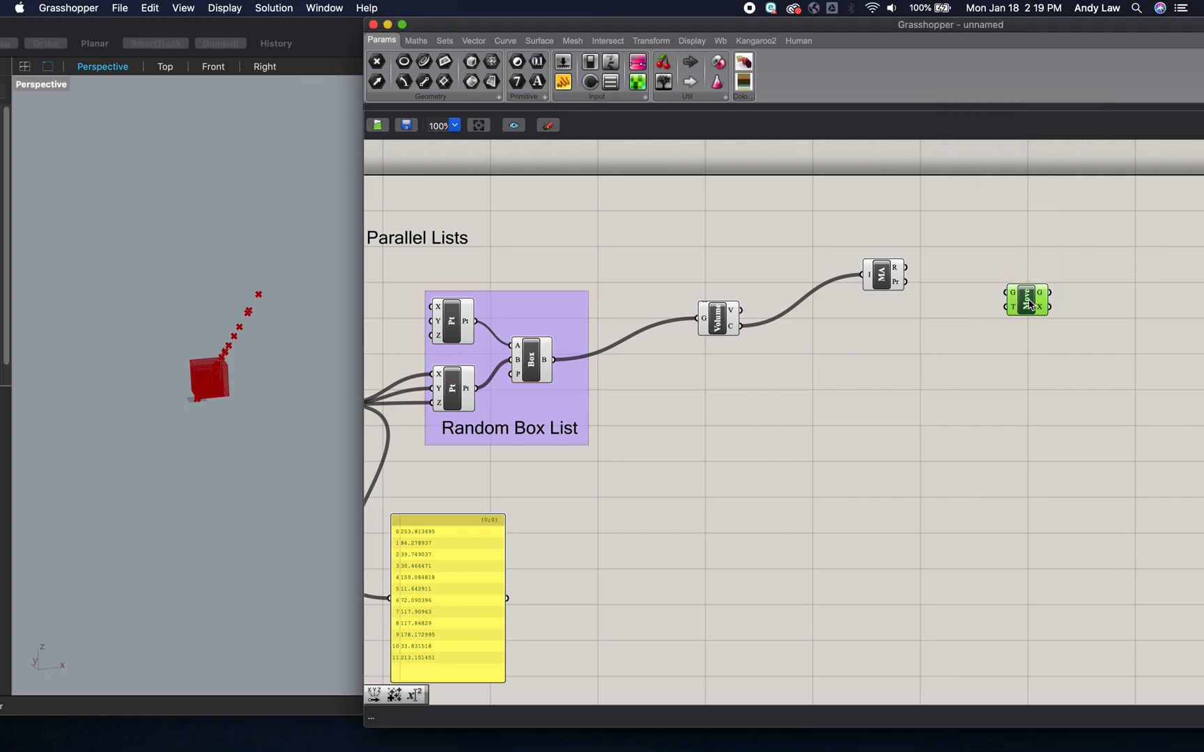
# - Wire the Box output into Move's geometry input and Mass Addition's partial results into its motion input
pyautogui.click(1029, 301)
pyautogui.moveTo(1029, 304); pyautogui.dragTo(1045, 304)
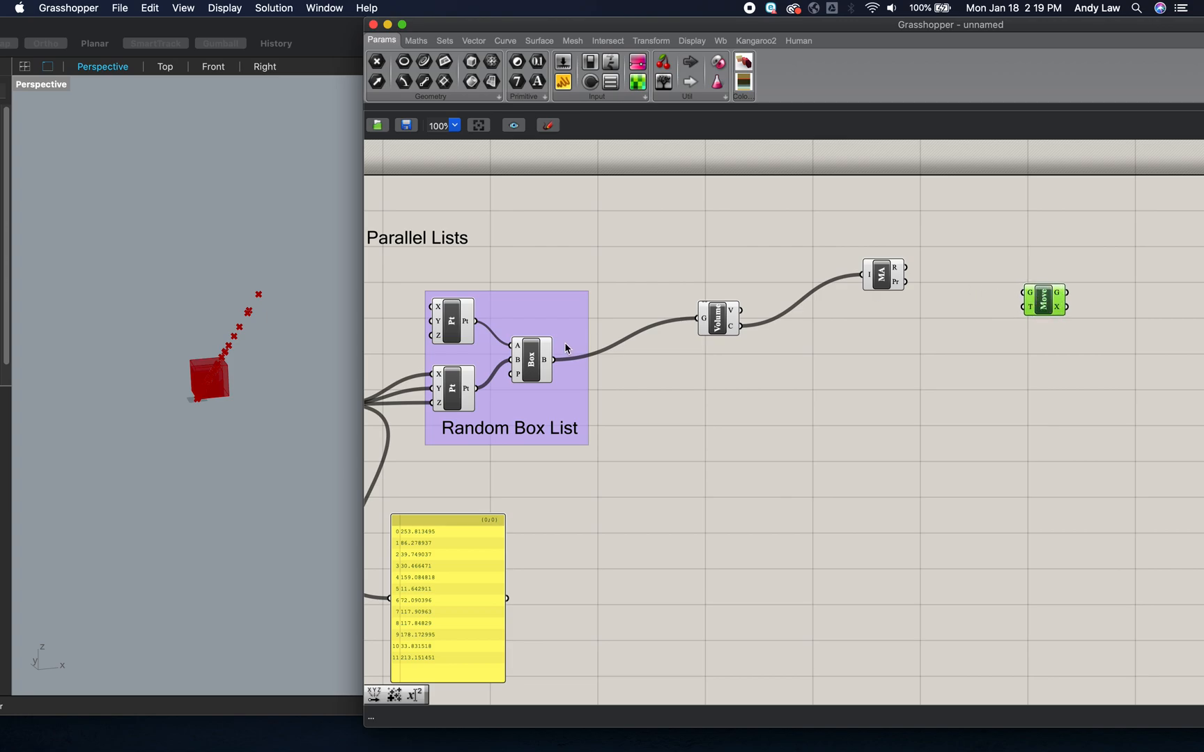
pyautogui.moveTo(554, 359); pyautogui.dragTo(1062, 319)
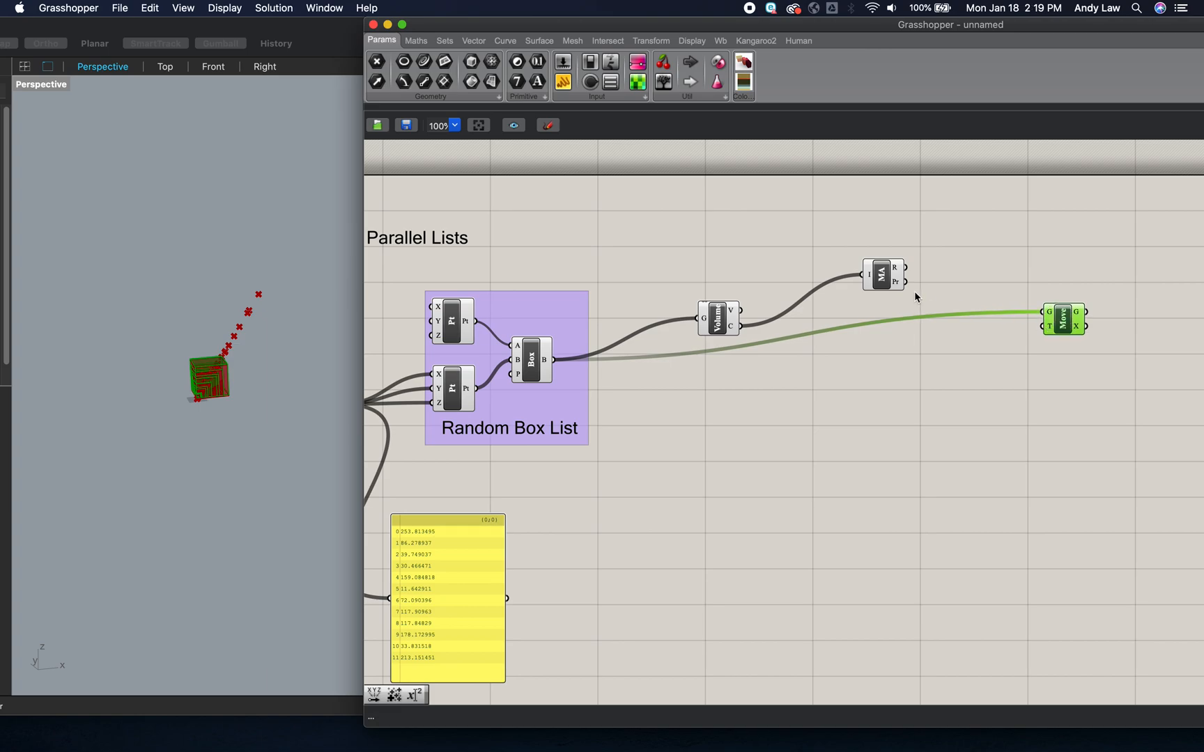
pyautogui.moveTo(925, 287); pyautogui.dragTo(1038, 330)
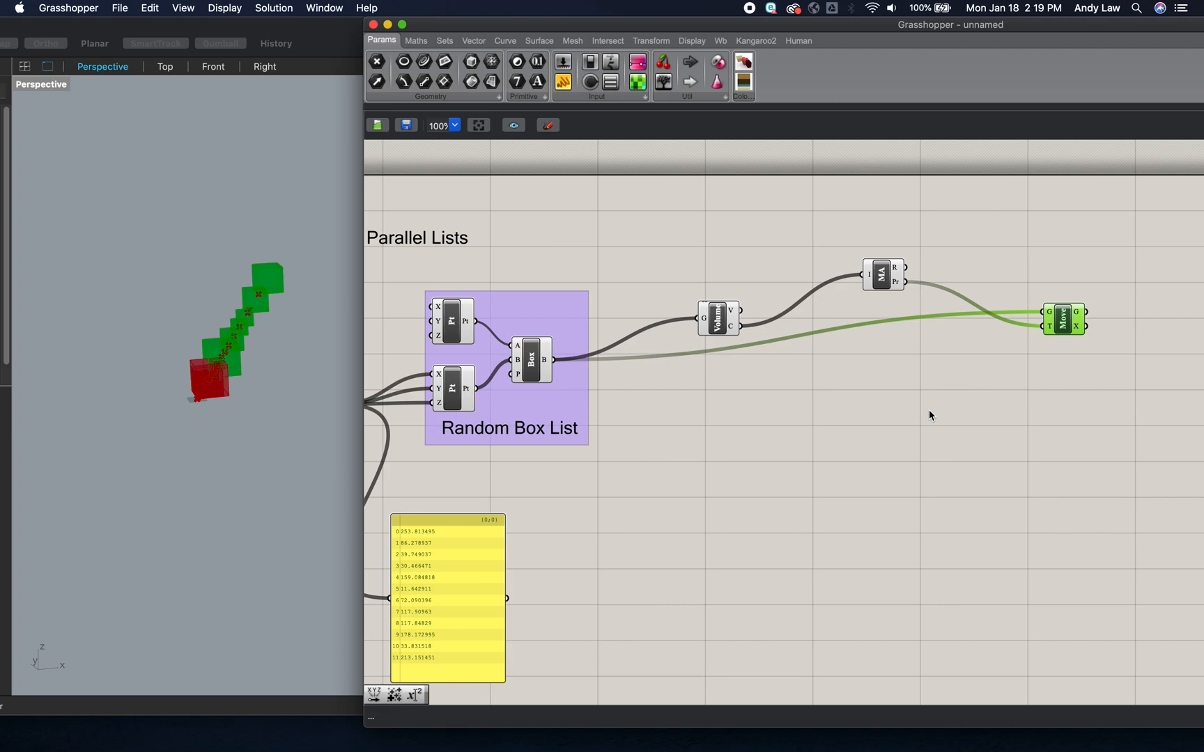
# - Turn off the preview of the Box and both Construct Point components in the Random Box List group
pyautogui.click(531, 359)
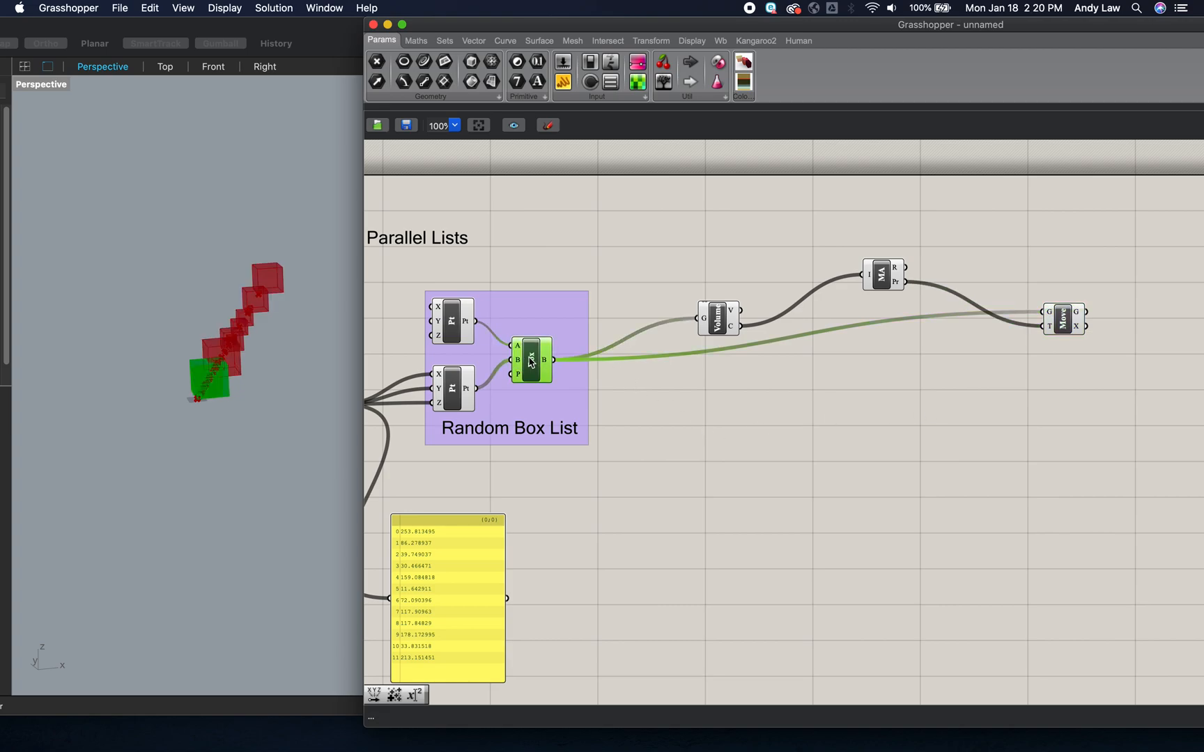
pyautogui.rightClick(531, 359)
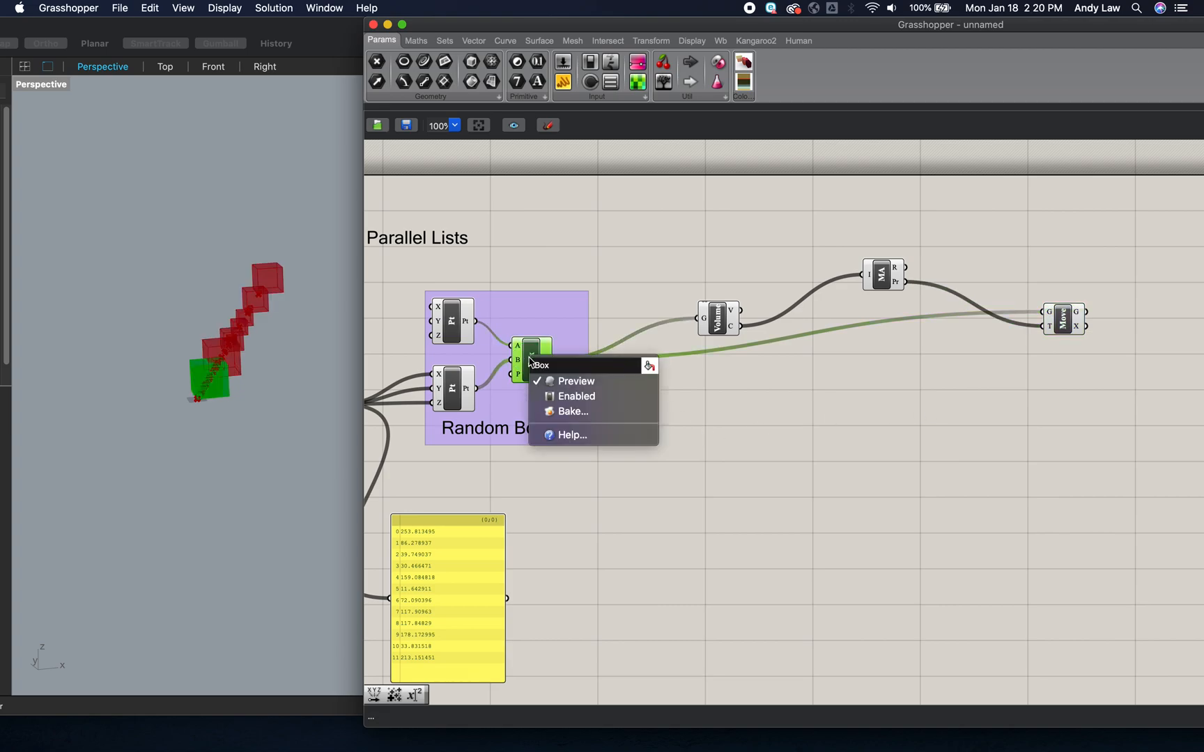
pyautogui.click(565, 381)
pyautogui.click(450, 320)
pyautogui.rightClick(449, 322)
pyautogui.click(495, 341)
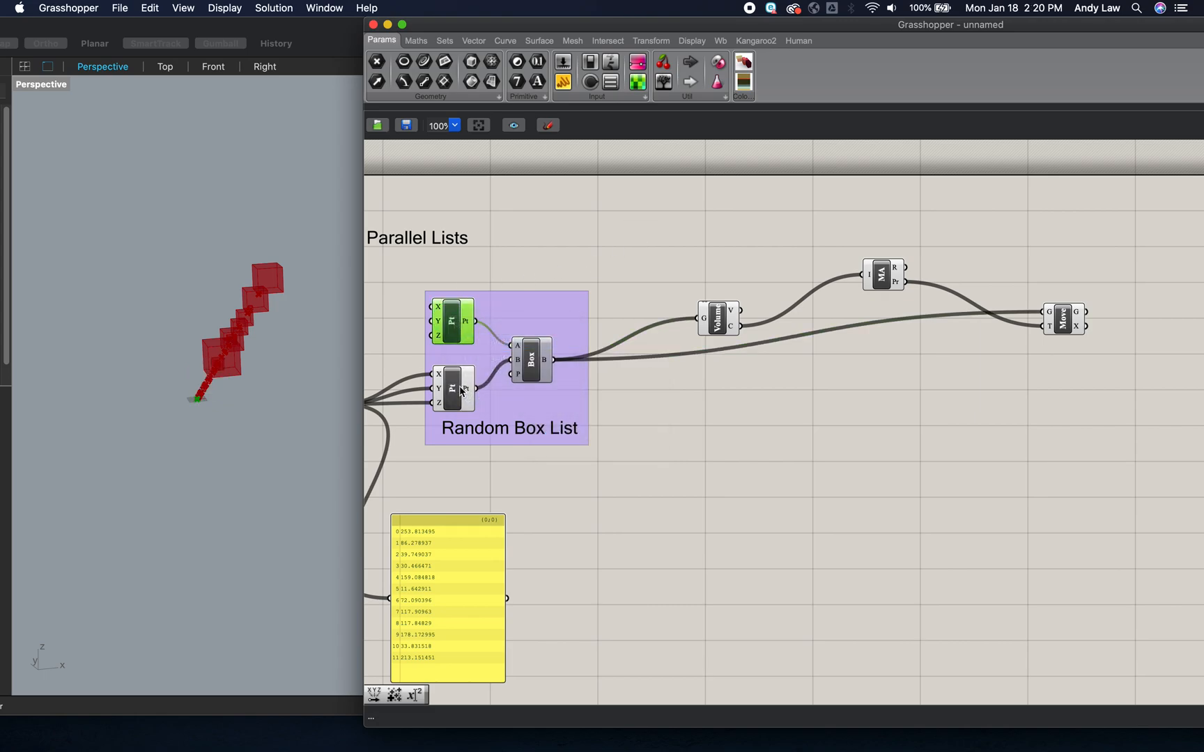
pyautogui.click(453, 389)
pyautogui.rightClick(454, 392)
pyautogui.click(491, 411)
pyautogui.click(632, 265)
# - Turn off the preview of the Volume component
pyautogui.click(720, 315)
pyautogui.rightClick(720, 315)
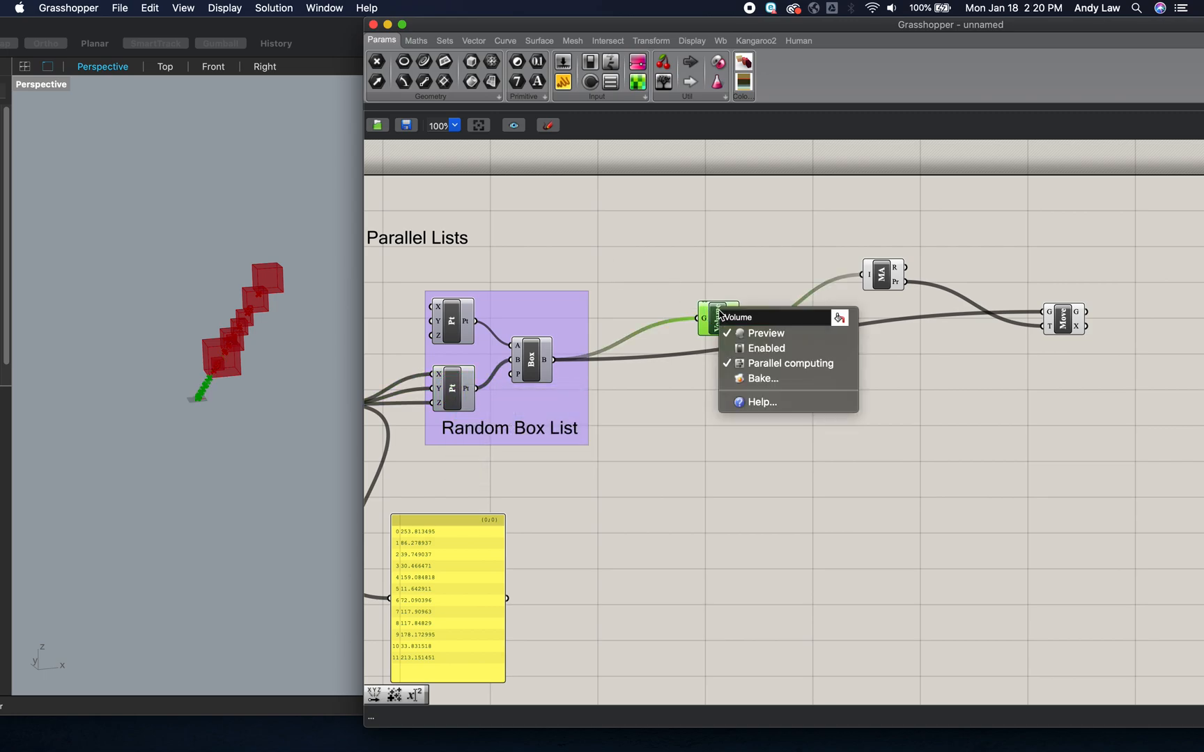
pyautogui.click(741, 334)
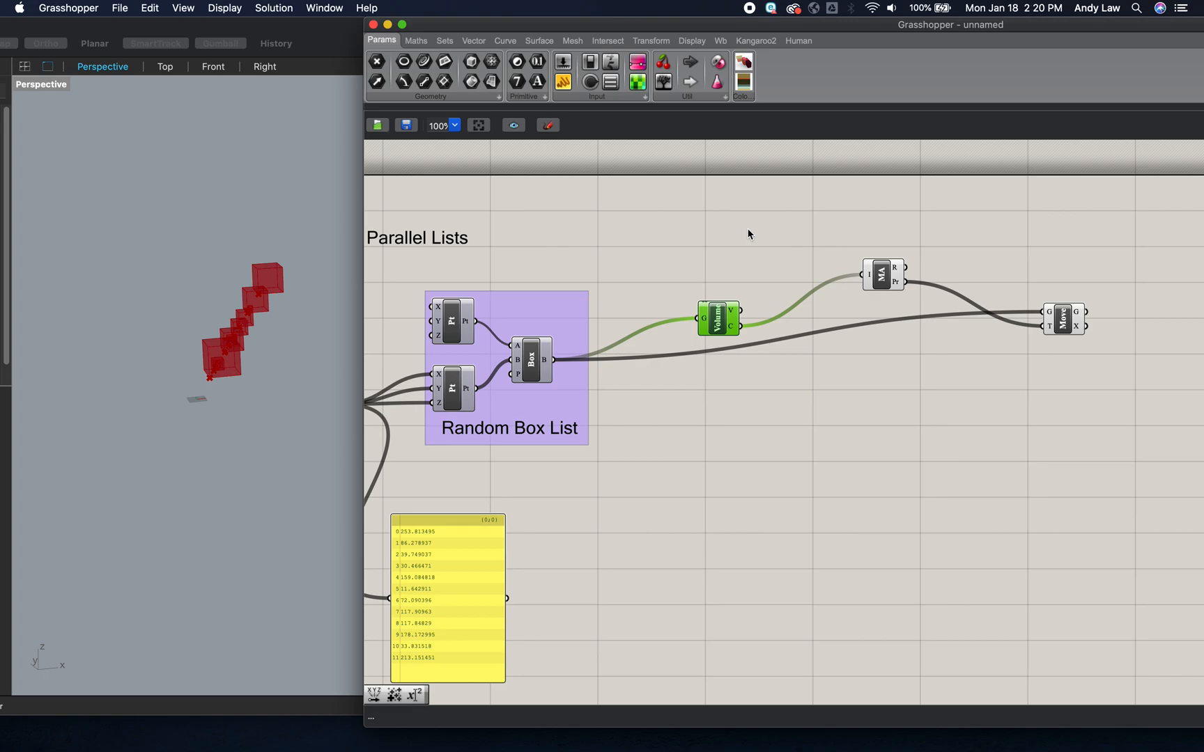
# - Shift the Move component farther from Mass Addition to leave space between them
pyautogui.click(883, 276)
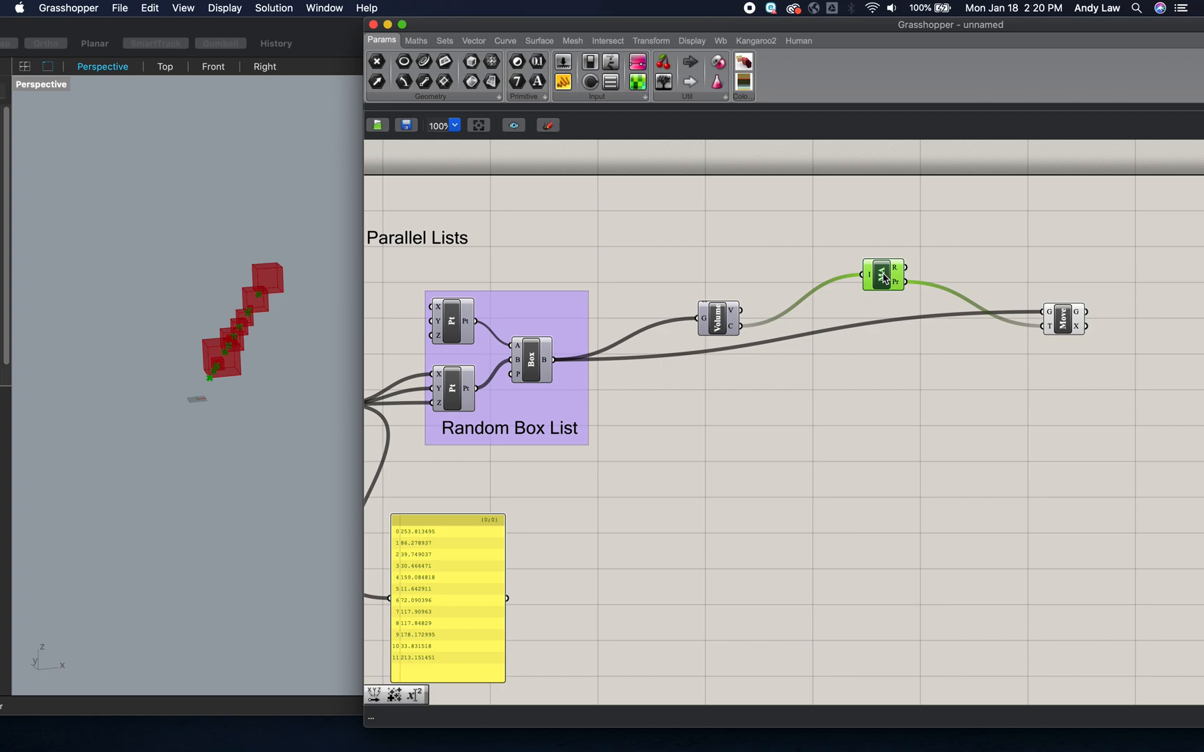
pyautogui.click(936, 372)
pyautogui.moveTo(1067, 324); pyautogui.dragTo(1106, 344)
pyautogui.moveTo(897, 286)
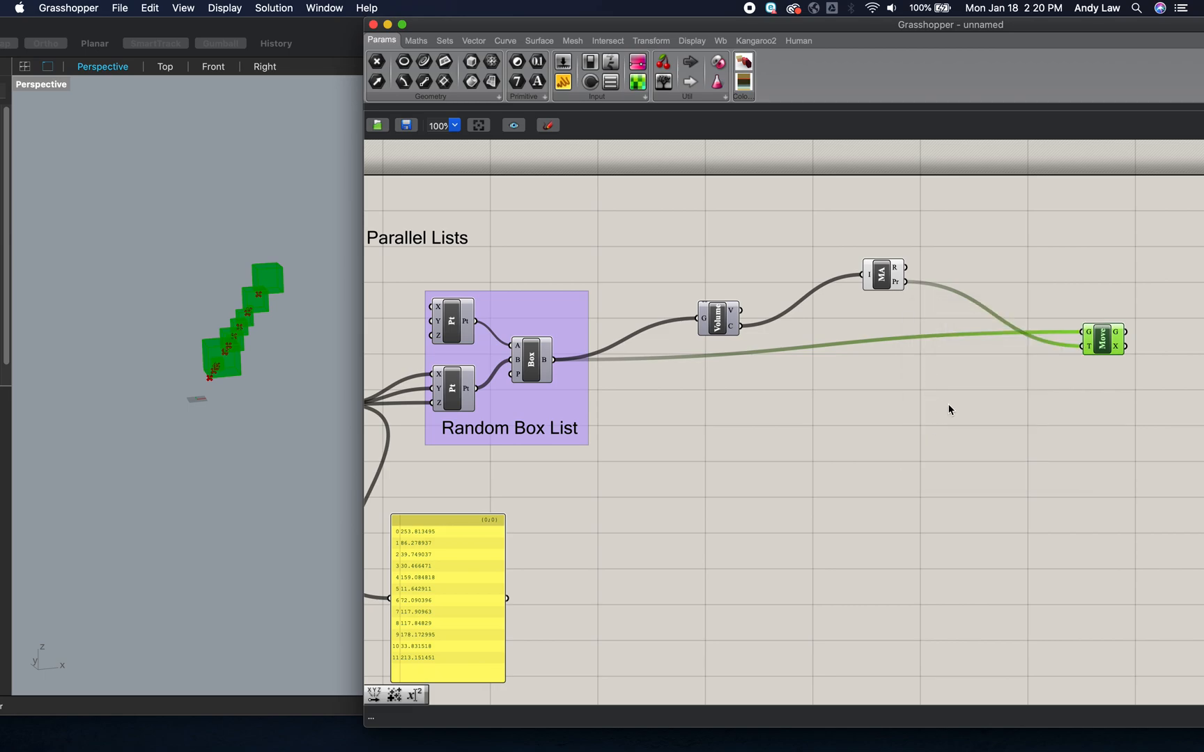
# - Add an Insert Items component before Move and wire Mass Addition's partial results into its list input
pyautogui.doubleClick(950, 405)
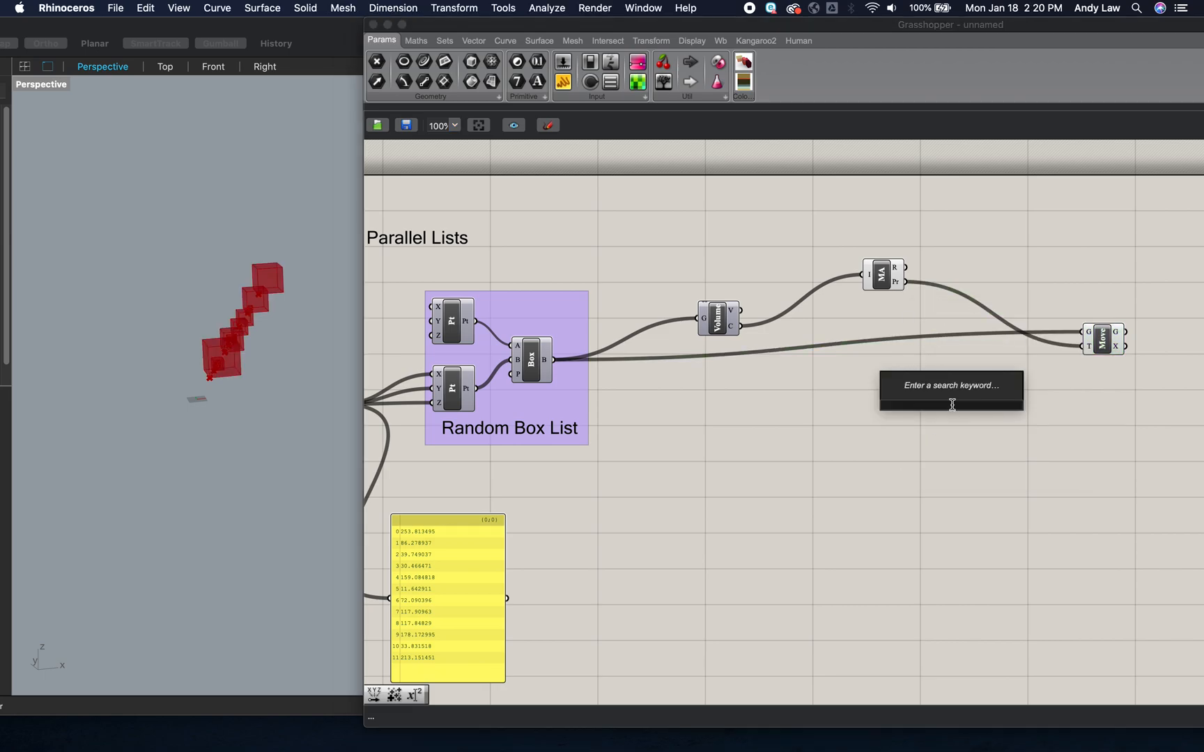
pyautogui.write('inse')
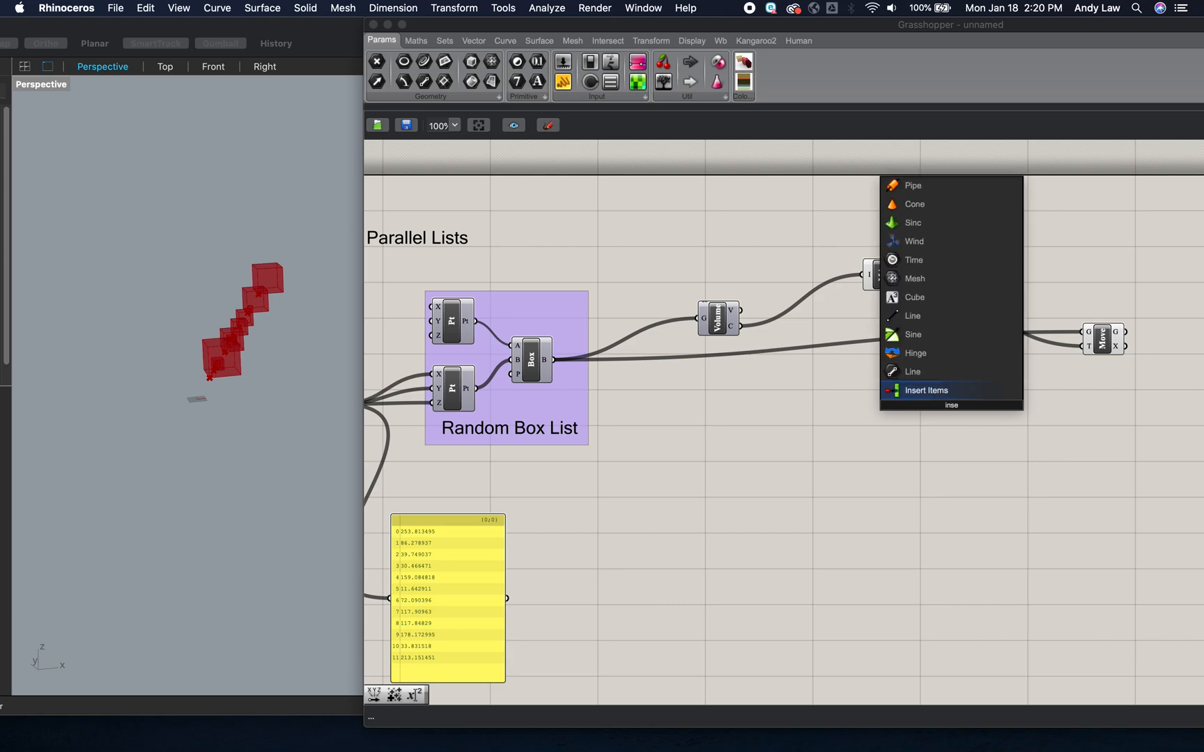
pyautogui.click(942, 395)
pyautogui.moveTo(952, 397); pyautogui.dragTo(994, 385)
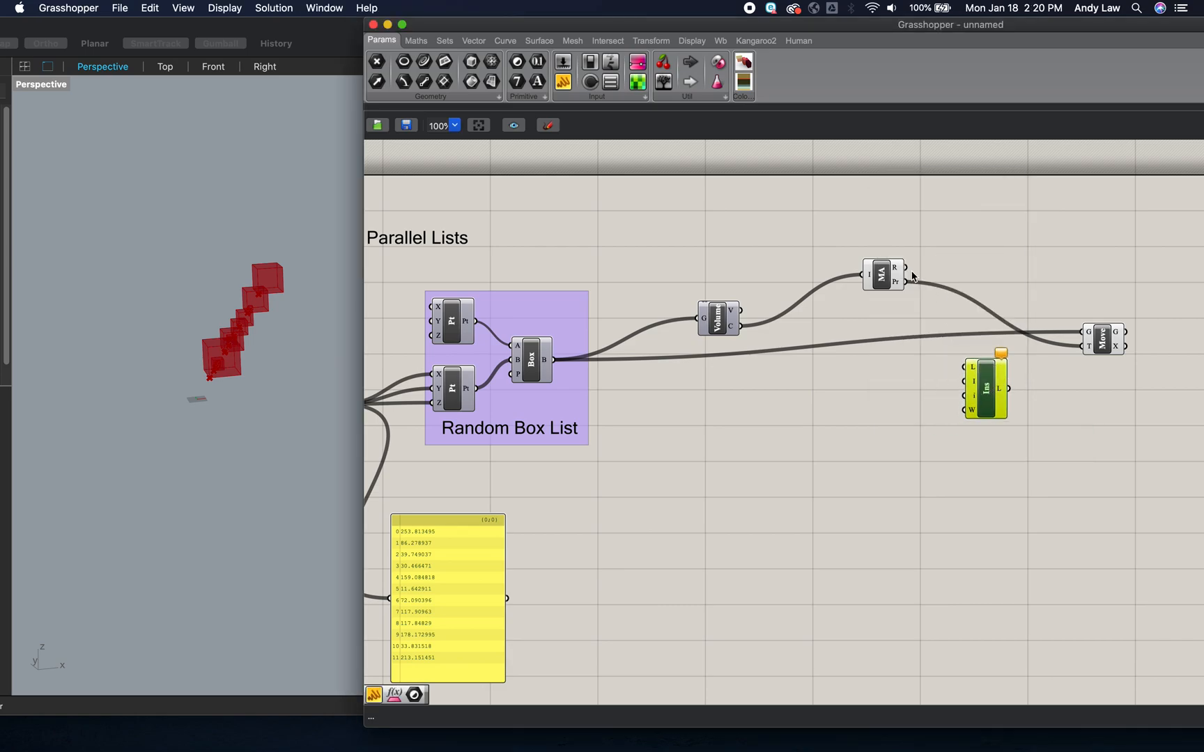
pyautogui.moveTo(906, 282); pyautogui.dragTo(965, 367)
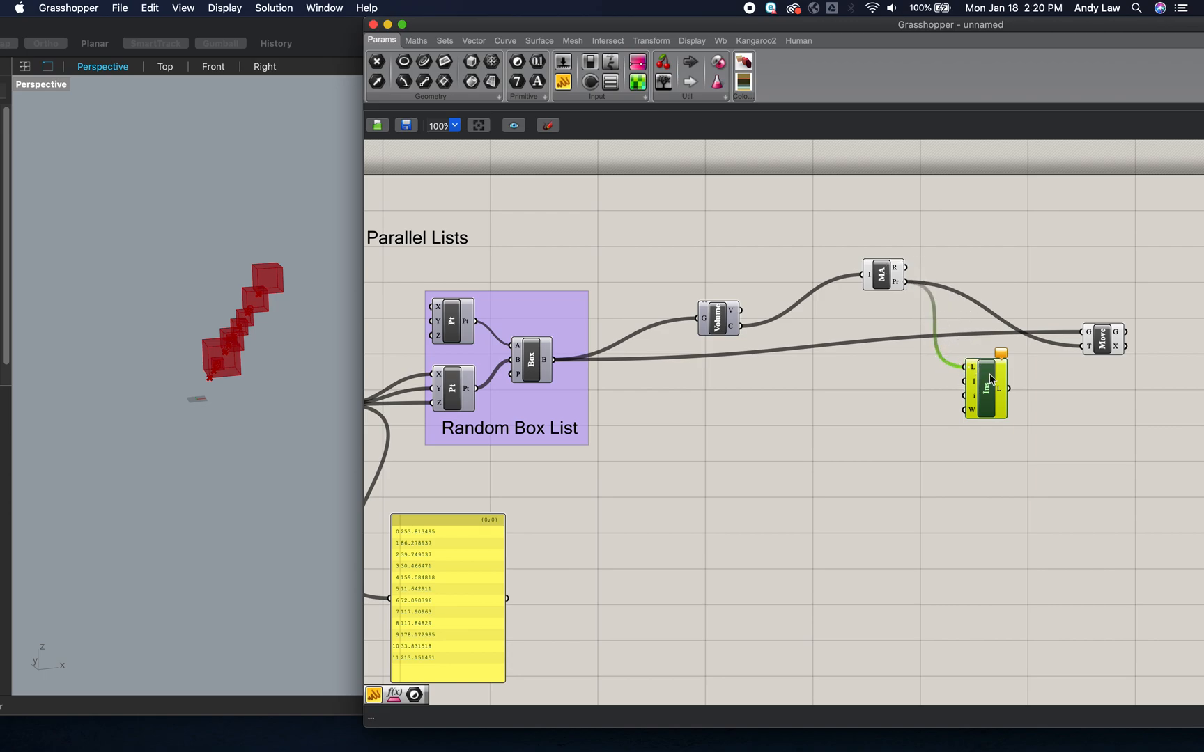
# - Add a panel containing {0,0,0} below the Volume and Mass Addition components
pyautogui.doubleClick(825, 455)
pyautogui.write('"')
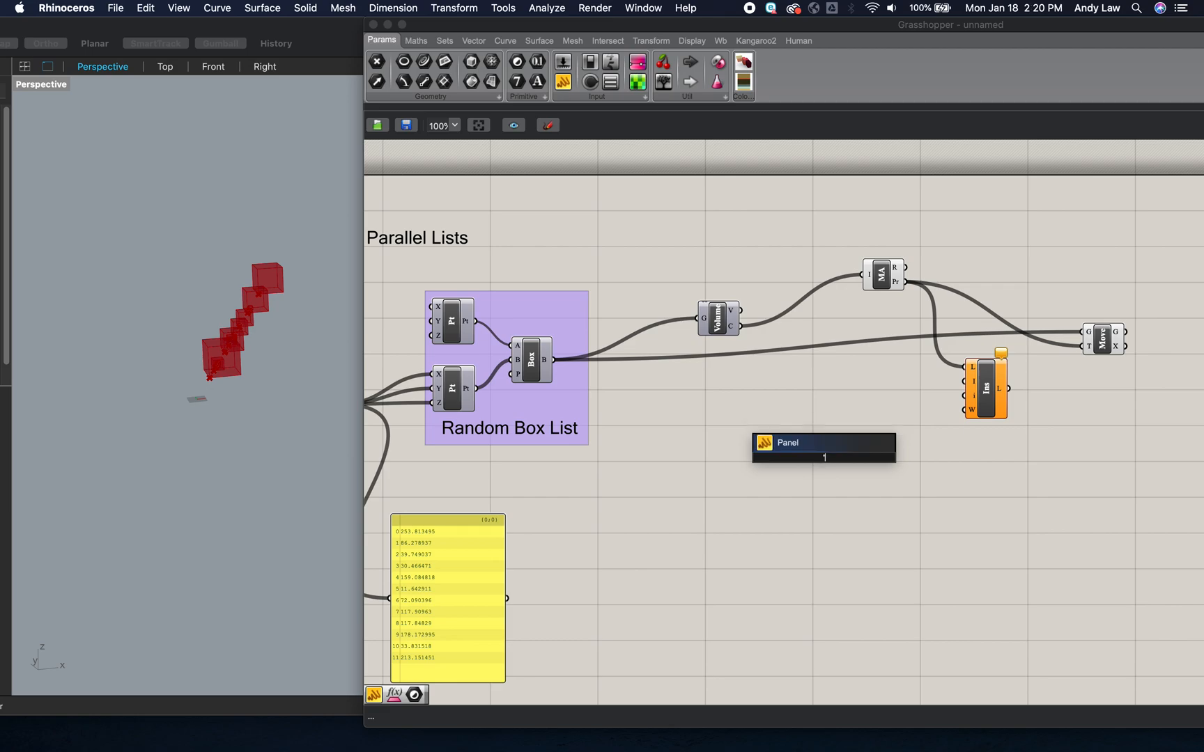
pyautogui.press('Return')
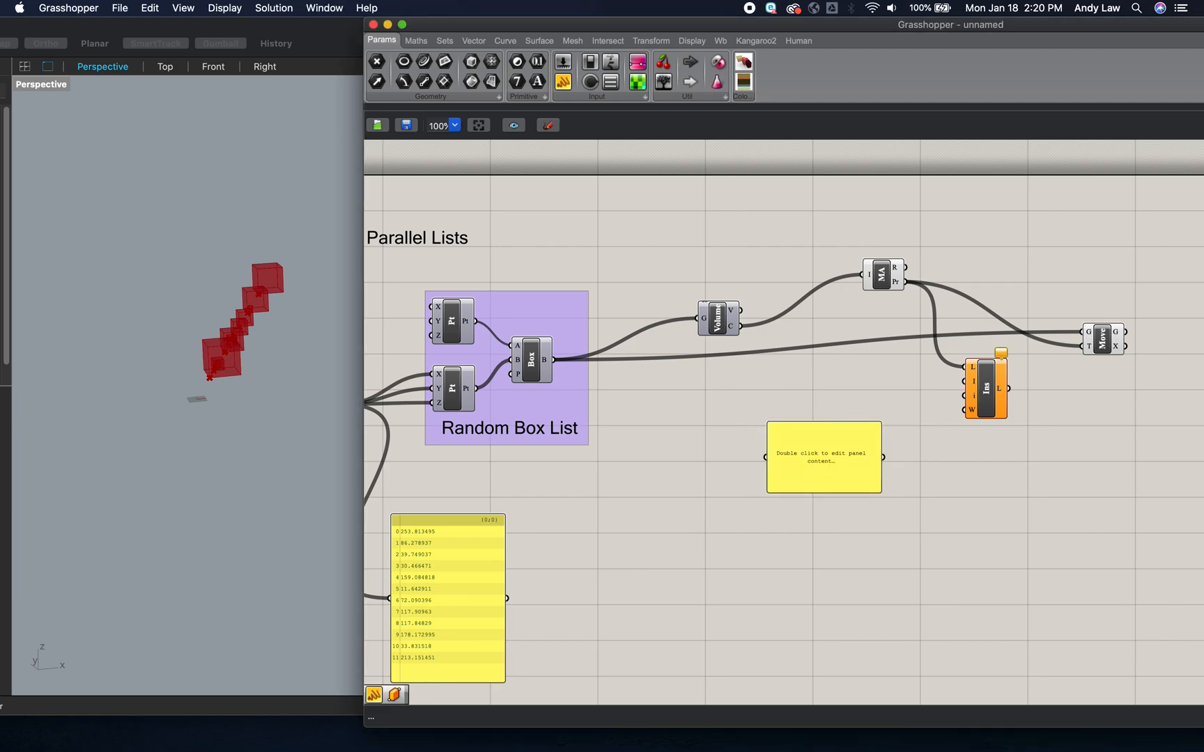
pyautogui.doubleClick(824, 459)
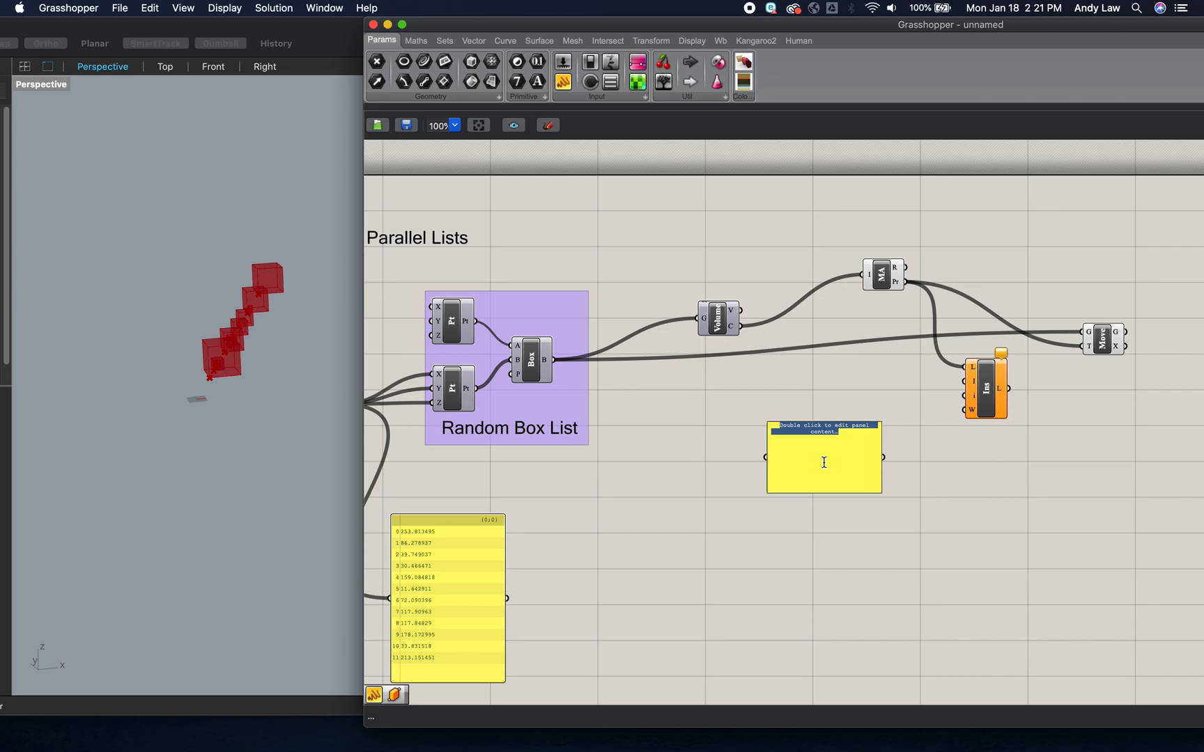
pyautogui.press('BackSpace')
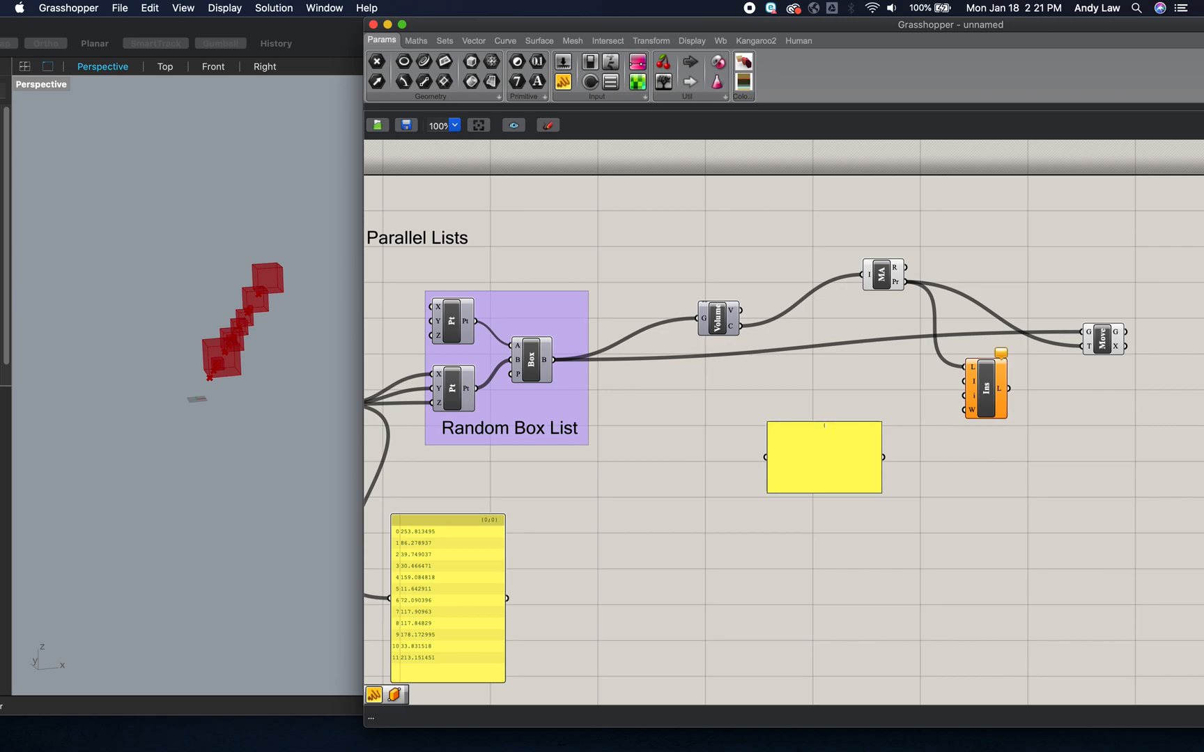
pyautogui.write('{0,0,0}')
pyautogui.click(922, 458)
# - Shrink the {0,0,0} panel to a single line beside Insert Items and wire it into the indices input
pyautogui.moveTo(864, 491); pyautogui.dragTo(965, 396)
pyautogui.click(861, 433)
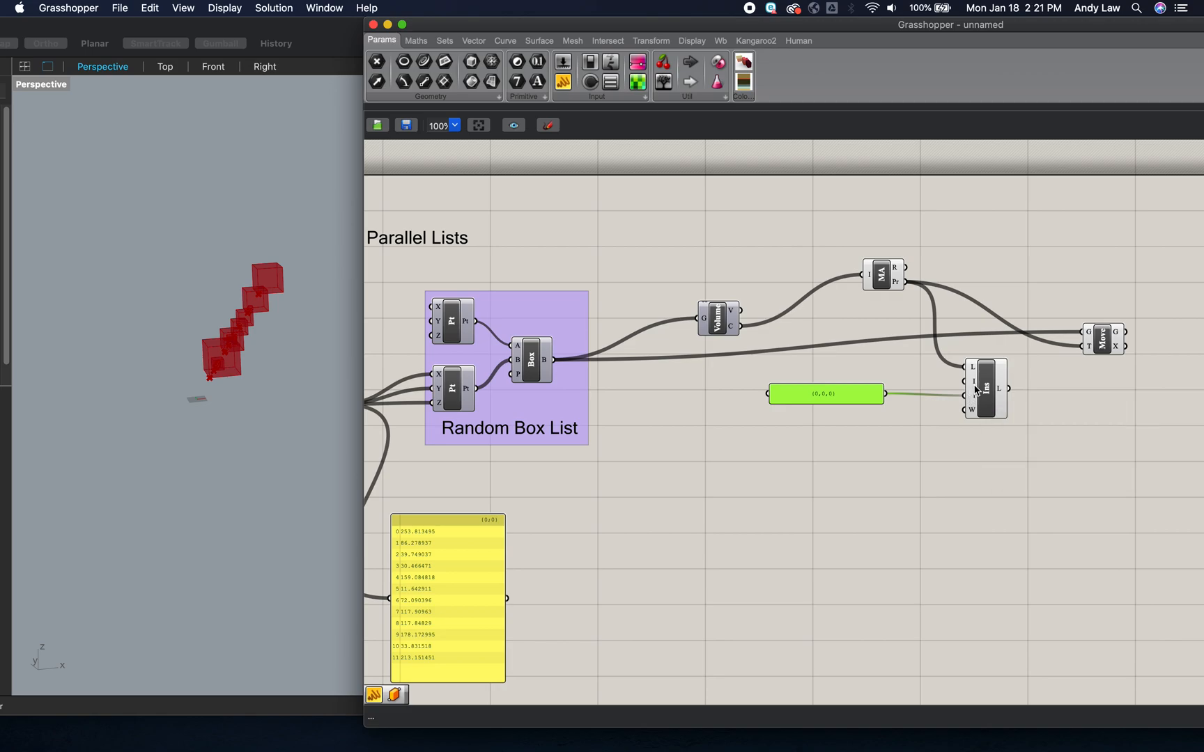
pyautogui.moveTo(866, 396); pyautogui.dragTo(869, 410)
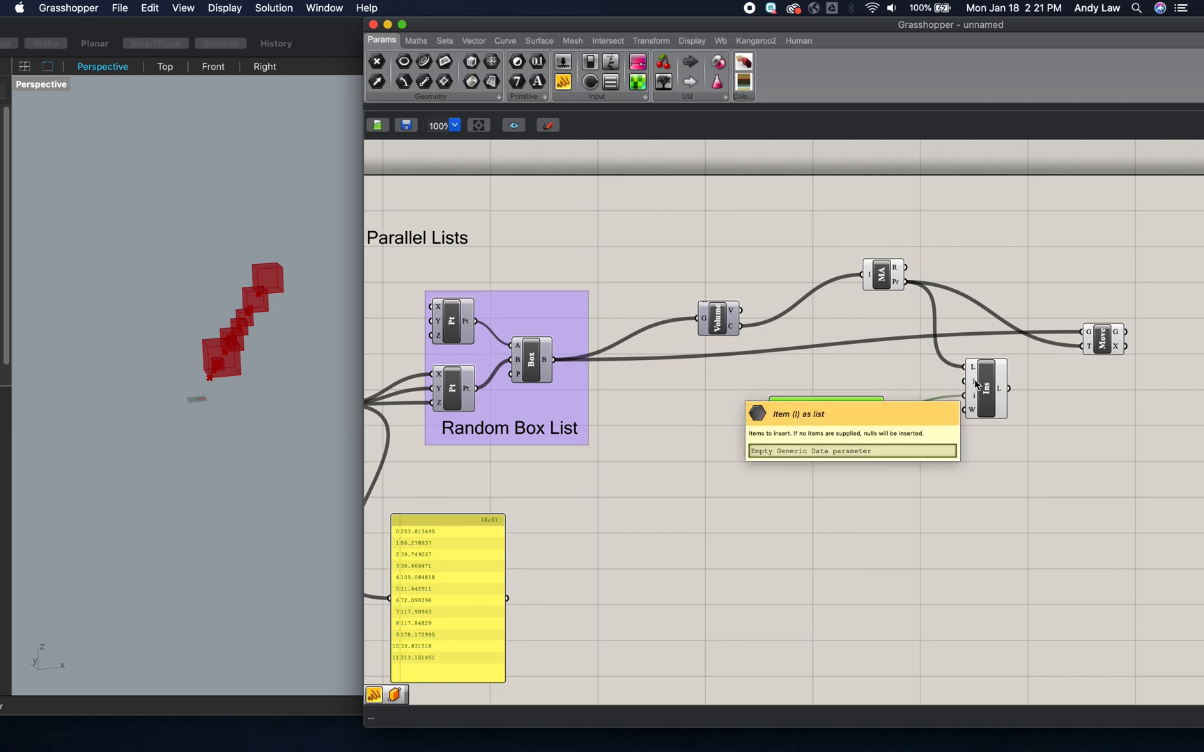
# - Add a number slider set to 0 for Insert Items' indices input and rewire the {0,0,0} panel into its item input
pyautogui.doubleClick(840, 376)
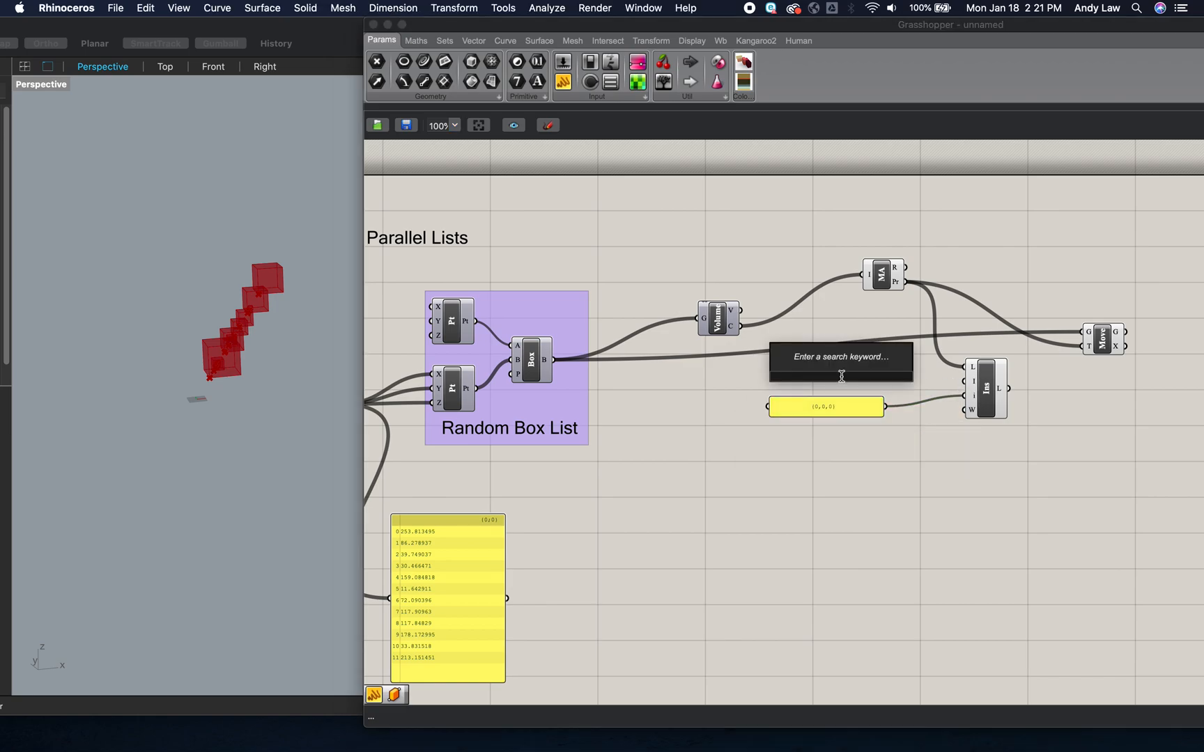
pyautogui.write('1')
pyautogui.press('Return')
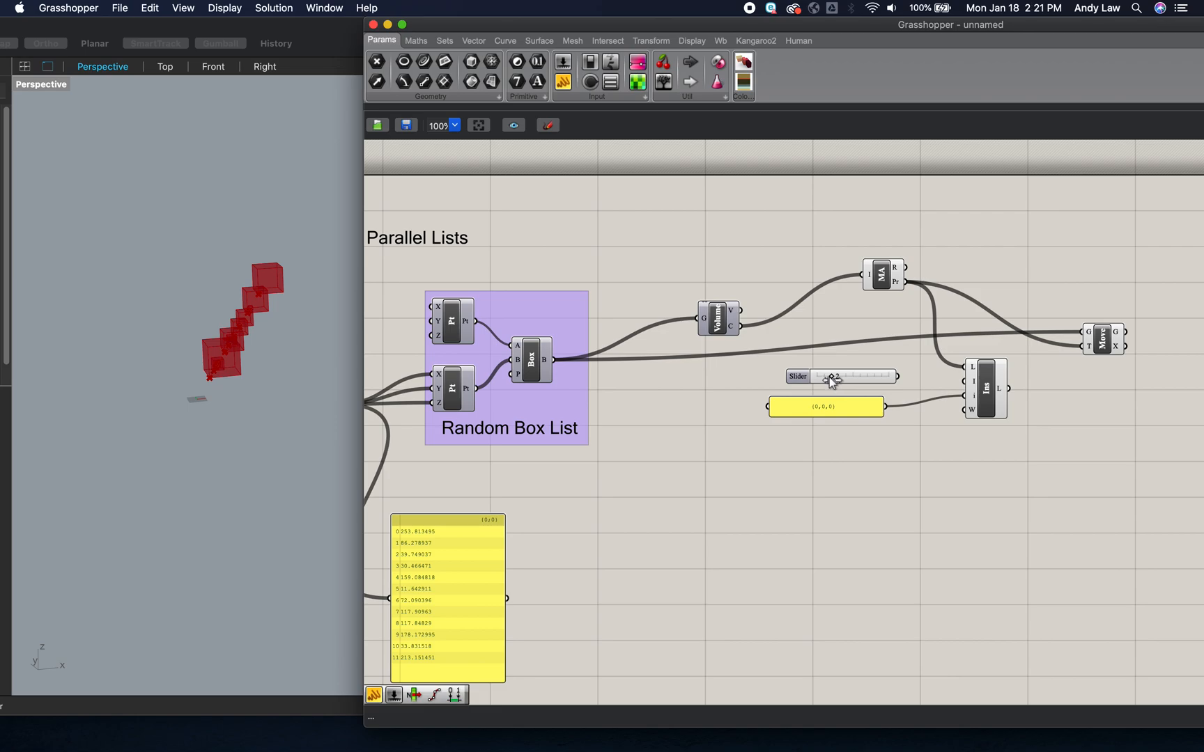
pyautogui.moveTo(898, 376); pyautogui.dragTo(964, 382)
pyautogui.moveTo(974, 416)
pyautogui.moveTo(1001, 394)
pyautogui.moveTo(885, 407); pyautogui.dragTo(899, 376)
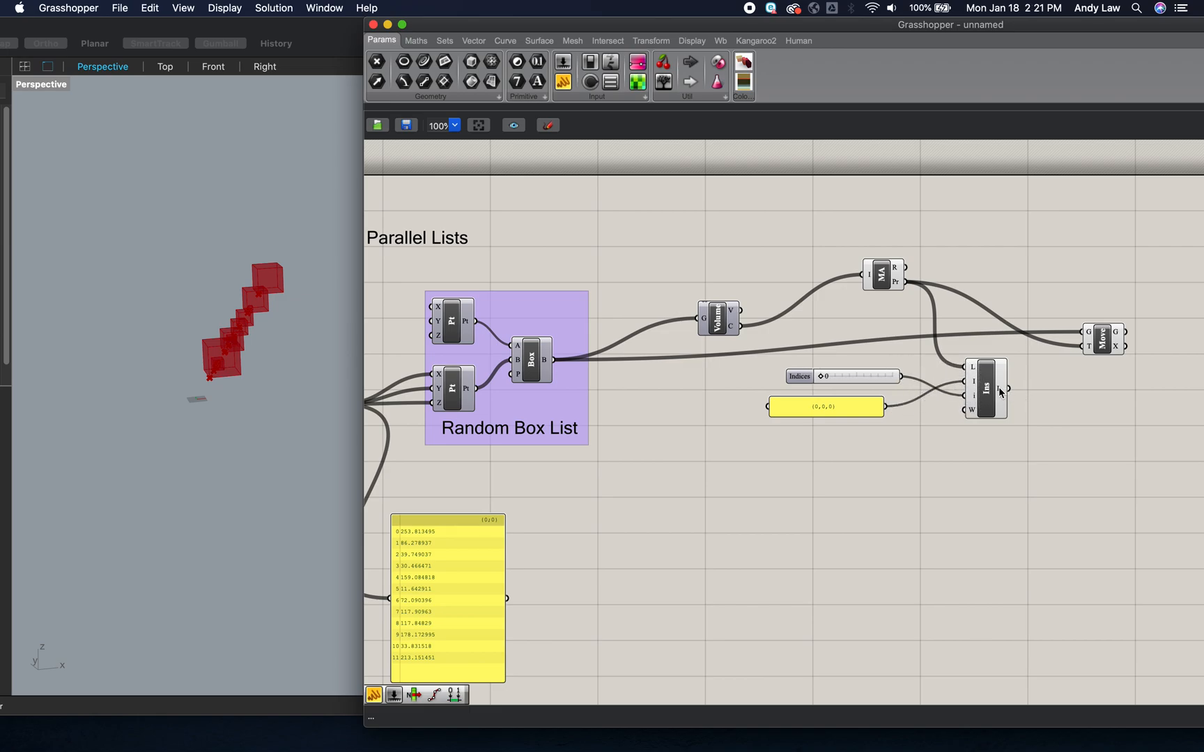
# - Stack the {0,0,0} panel above the Indices slider and wire Insert Items' list output into Move's motion input
pyautogui.moveTo(1000, 391)
pyautogui.moveTo(874, 376)
pyautogui.mouseDown()
pyautogui.moveTo(858, 433)
pyautogui.moveTo(855, 387)
pyautogui.mouseUp()
pyautogui.moveTo(863, 439); pyautogui.dragTo(864, 405)
pyautogui.moveTo(1008, 388); pyautogui.dragTo(1079, 354)
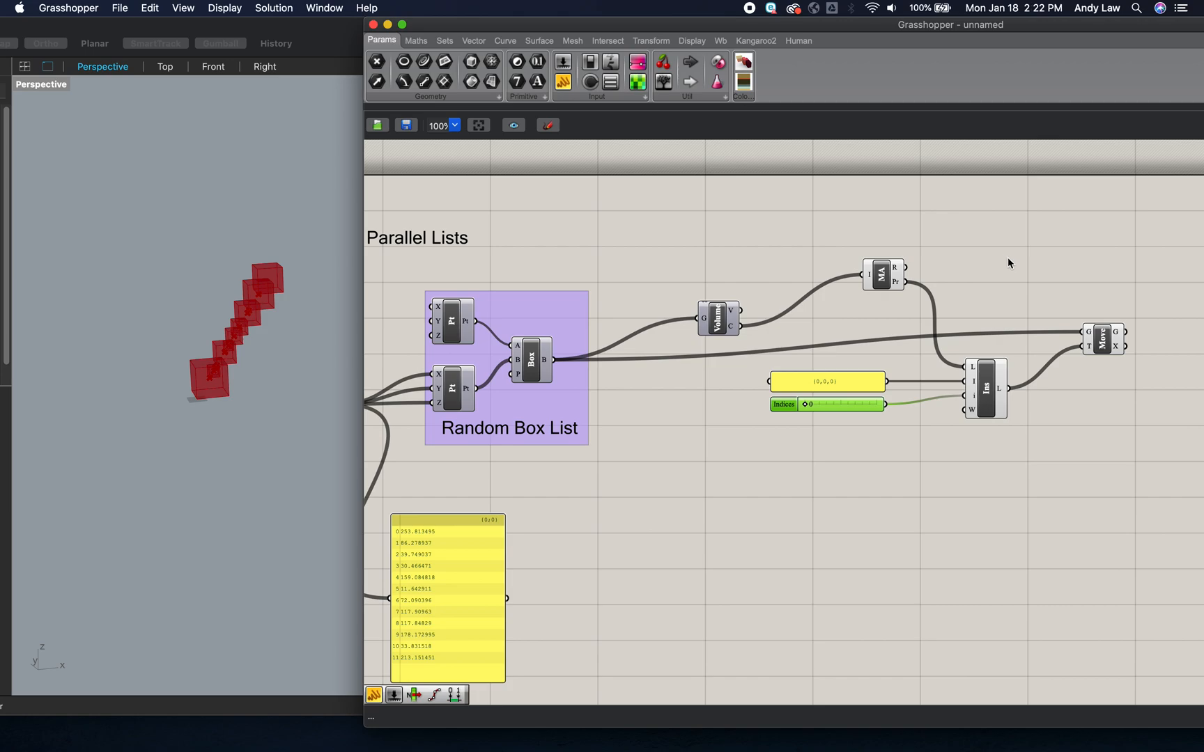
# - Add an Addition component that sums Mass Addition's partial results with themselves and feed its result into Insert Items' list input
pyautogui.moveTo(883, 277); pyautogui.dragTo(864, 277)
pyautogui.click(985, 269)
pyautogui.doubleClick(986, 269)
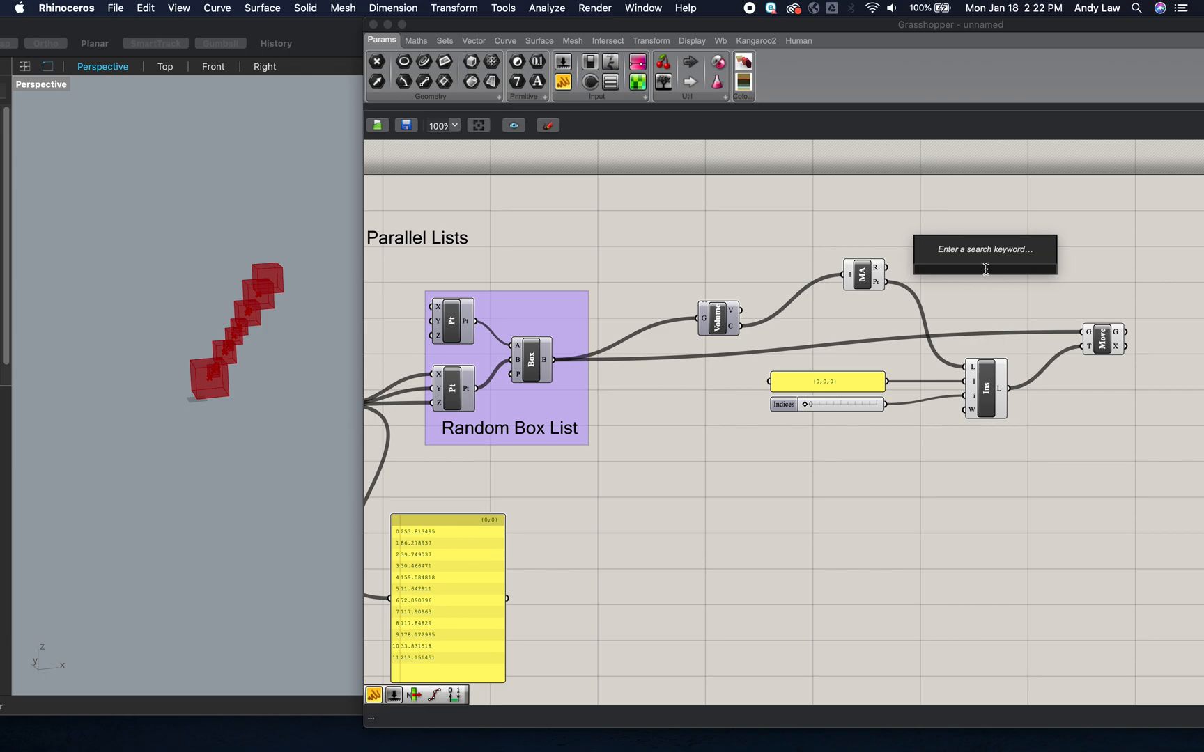
pyautogui.write('addition')
pyautogui.press('Return')
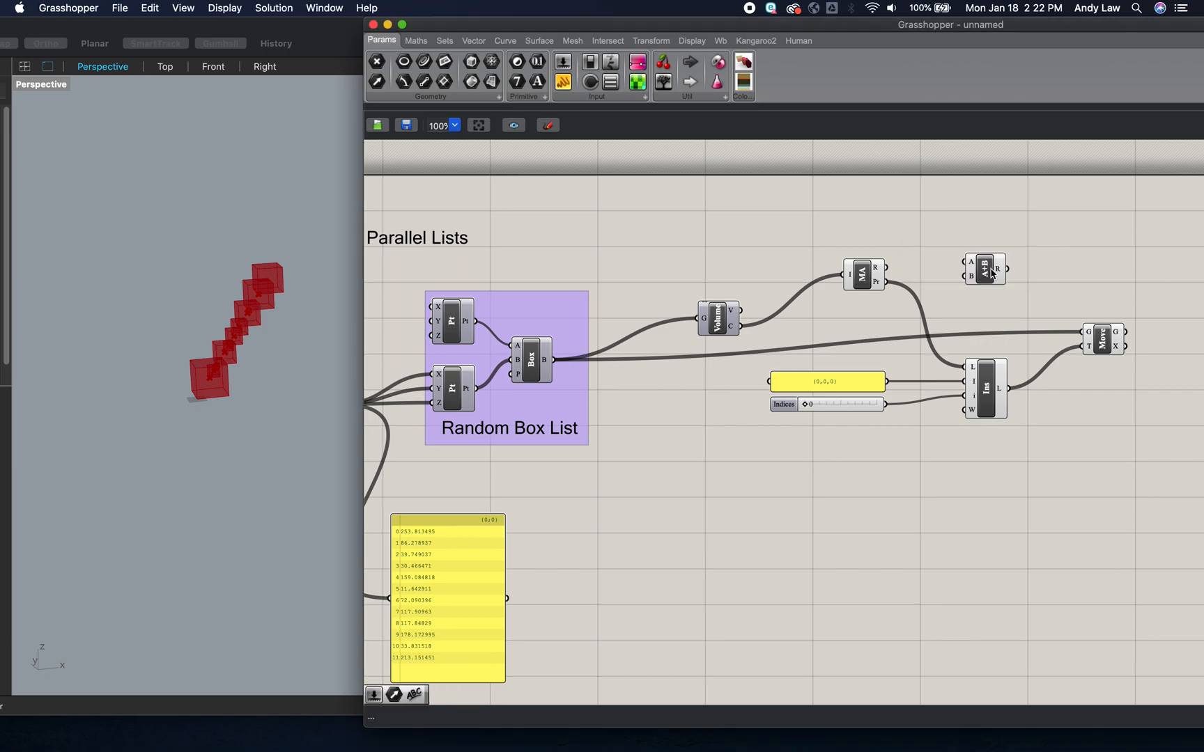
pyautogui.moveTo(886, 281); pyautogui.dragTo(965, 262)
pyautogui.moveTo(889, 286); pyautogui.dragTo(962, 367)
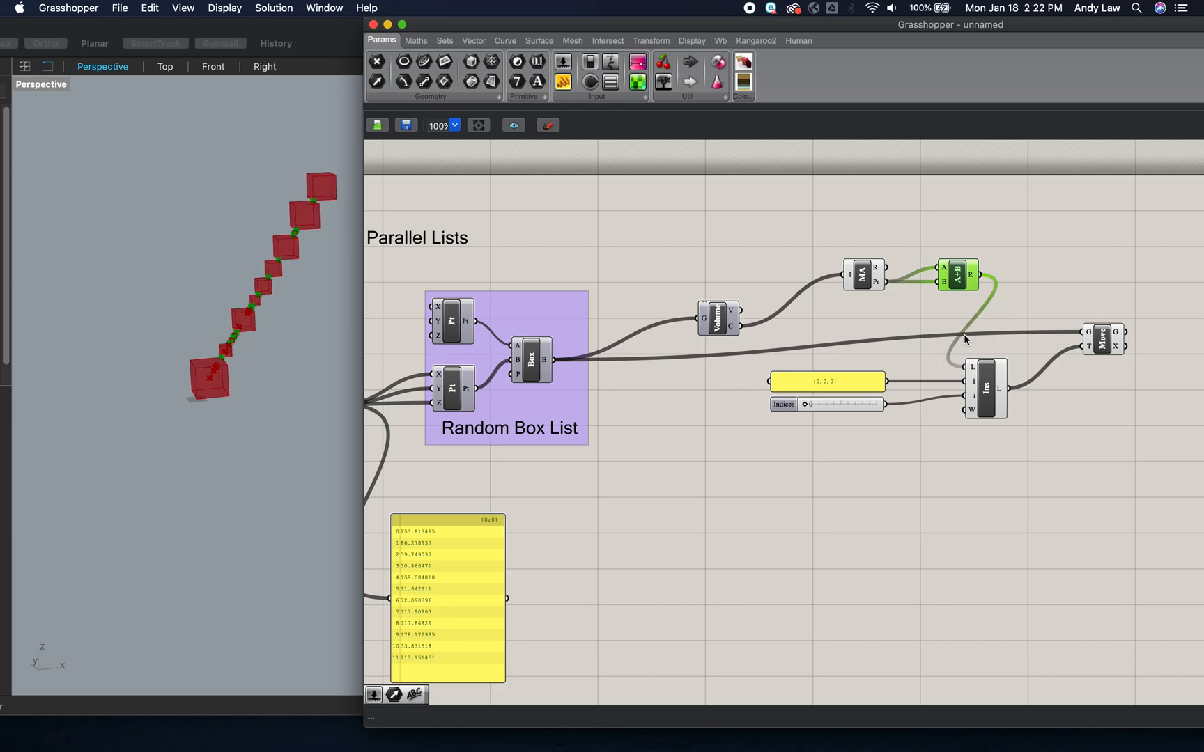
# - Turn off the preview of the Mass Addition, Addition and Insert Items components
pyautogui.rightClick(866, 278)
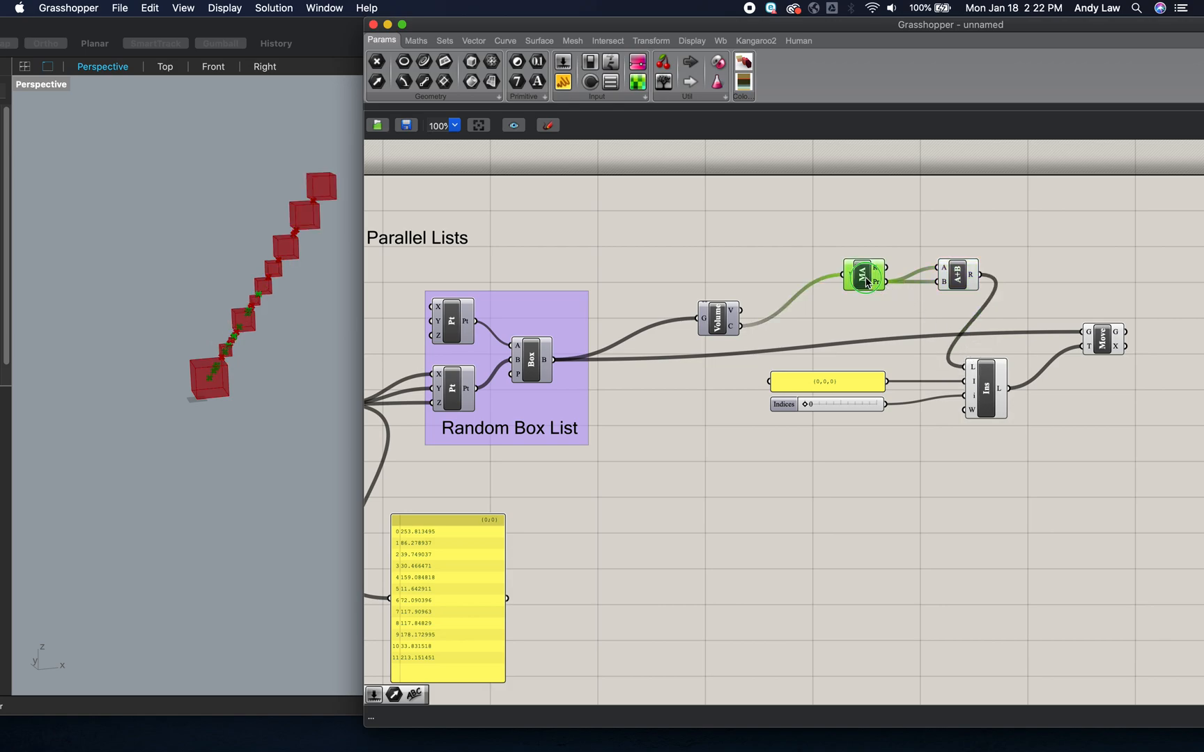
pyautogui.click(899, 301)
pyautogui.rightClick(979, 293)
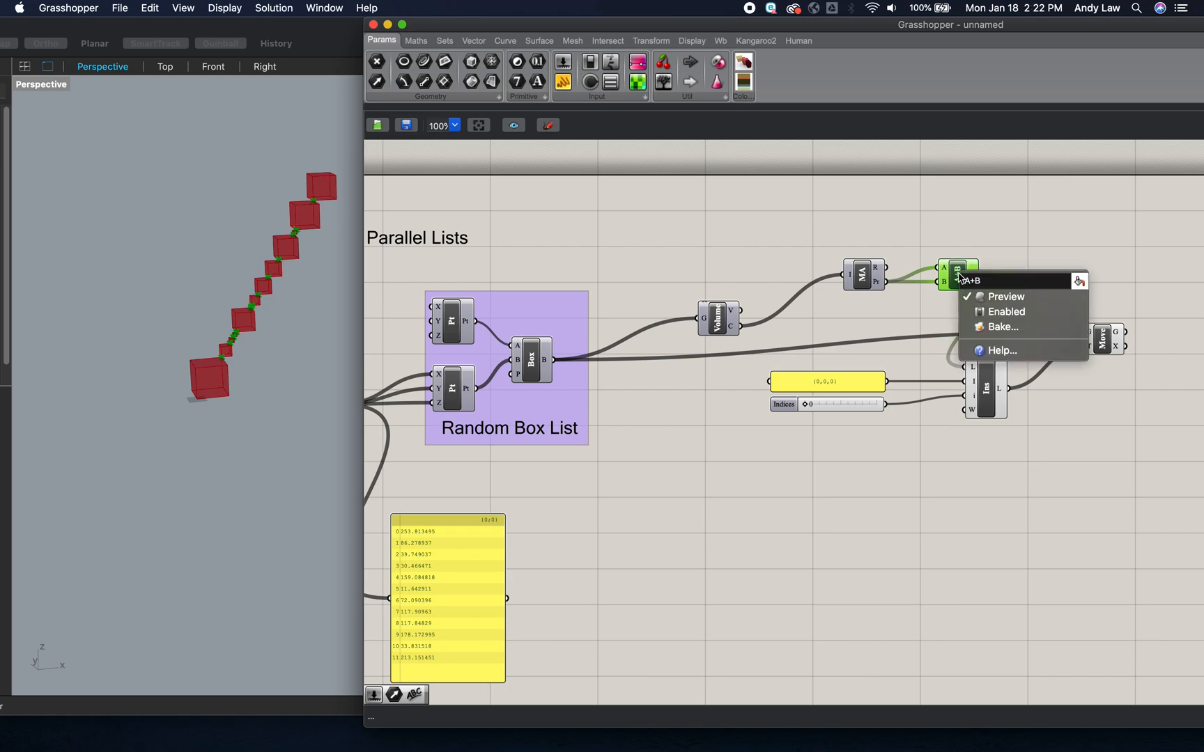
pyautogui.click(980, 296)
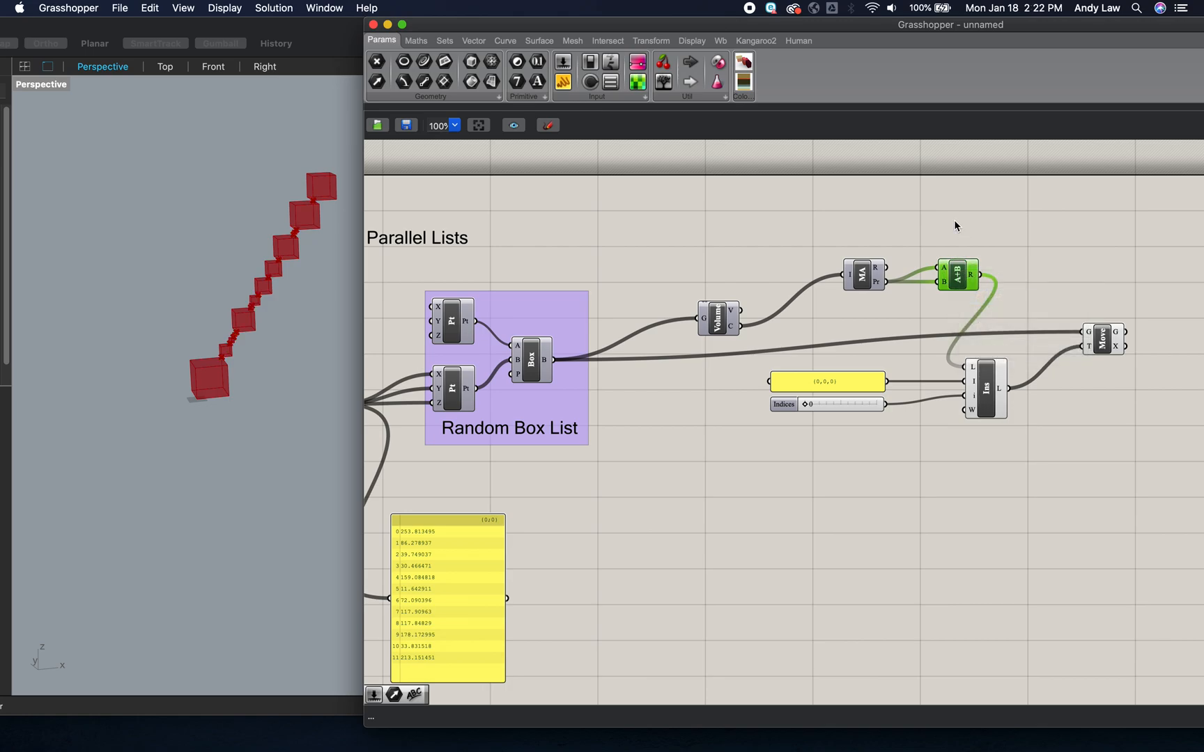
pyautogui.click(981, 402)
pyautogui.rightClick(981, 400)
pyautogui.click(1011, 423)
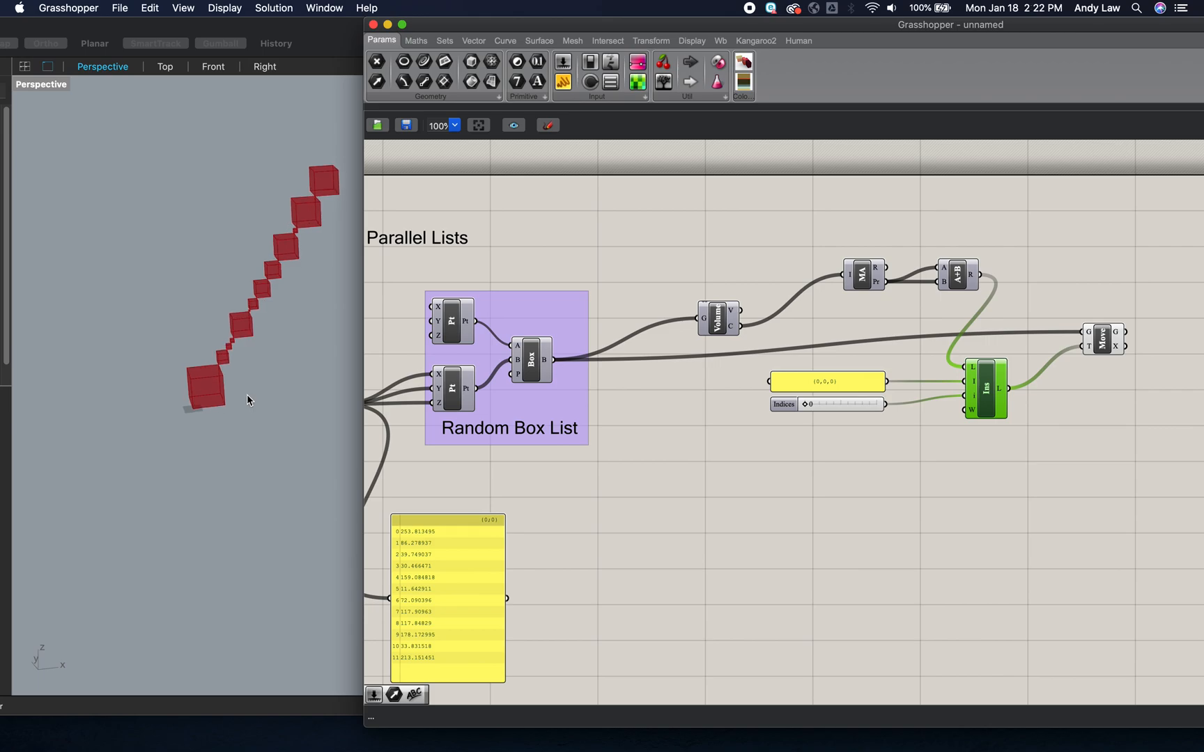
# - Move the {0,0,0} panel and the Indices slider together closer to Insert Items
pyautogui.keyDown('shift'); pyautogui.moveTo(291, 321); pyautogui.dragTo(269, 355, button='right'); pyautogui.keyUp('shift')
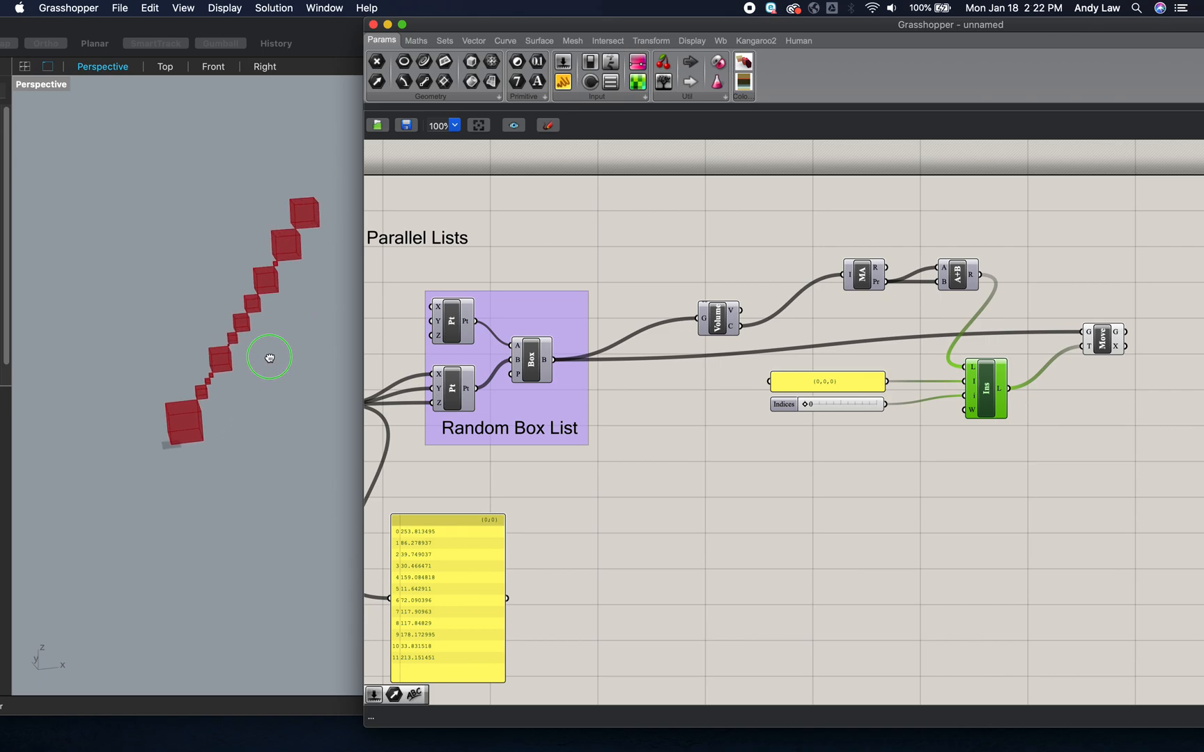
pyautogui.click(268, 365)
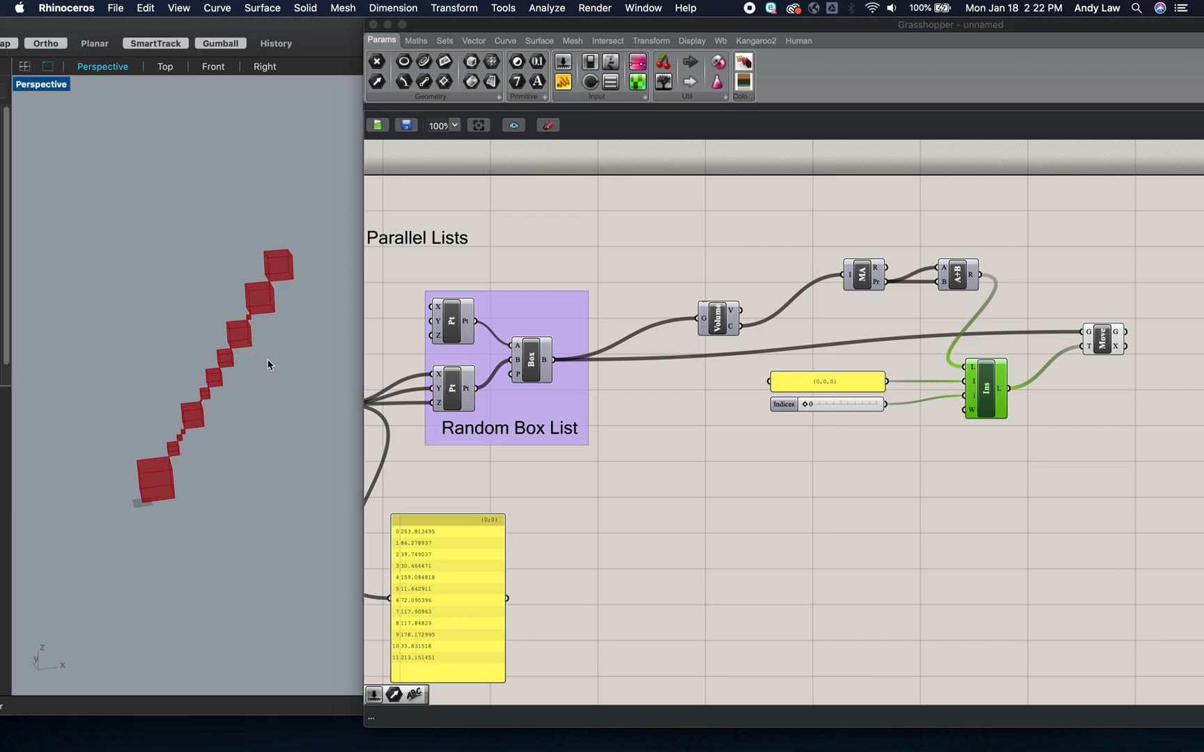
pyautogui.scroll(5, 268, 364)
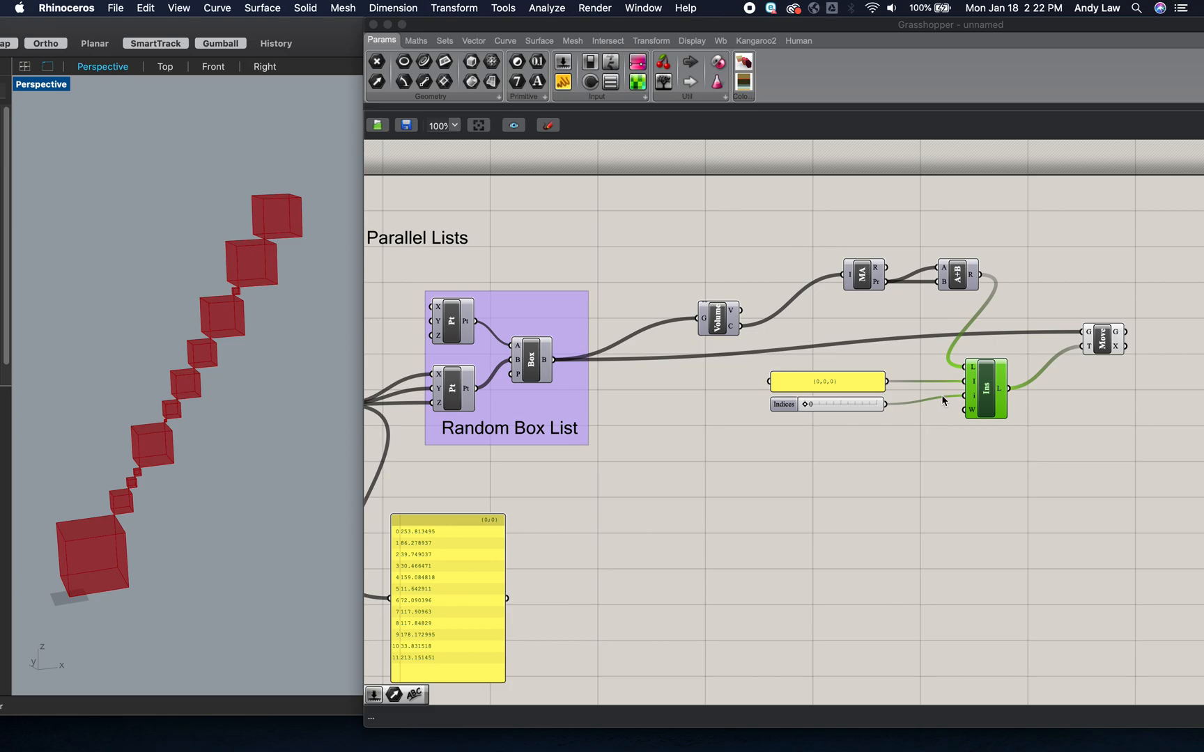
pyautogui.moveTo(878, 439); pyautogui.dragTo(882, 383)
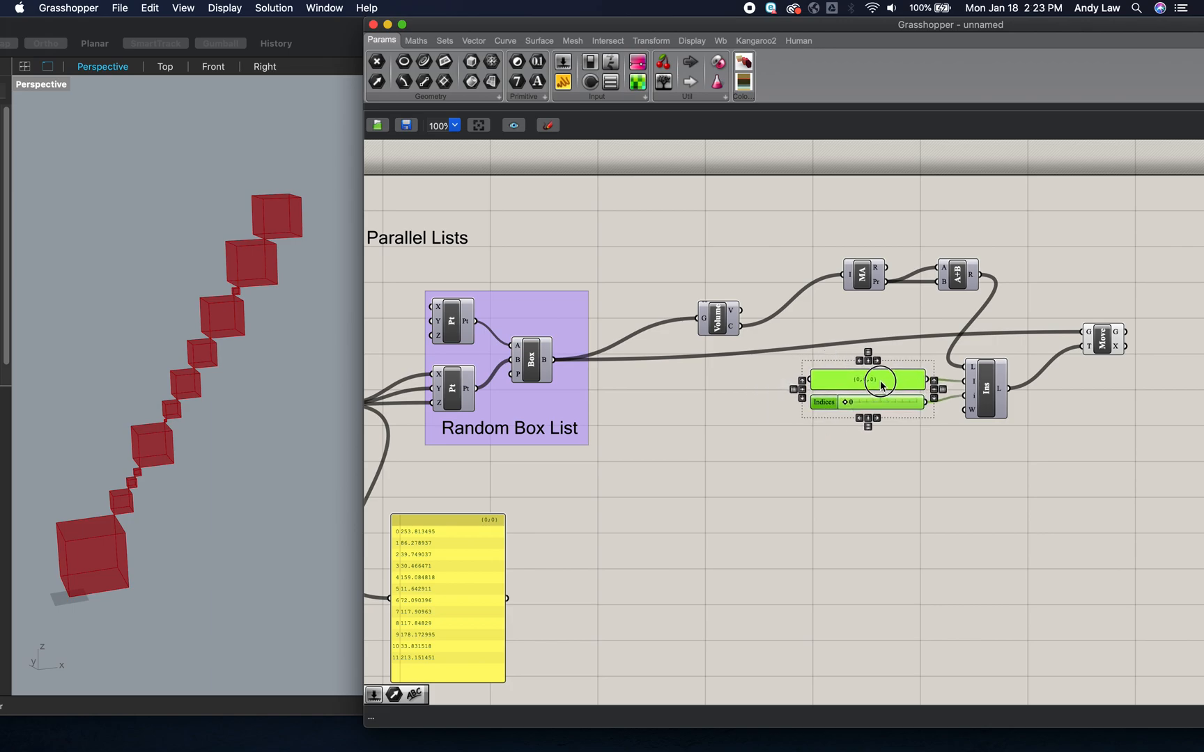
pyautogui.click(1071, 496)
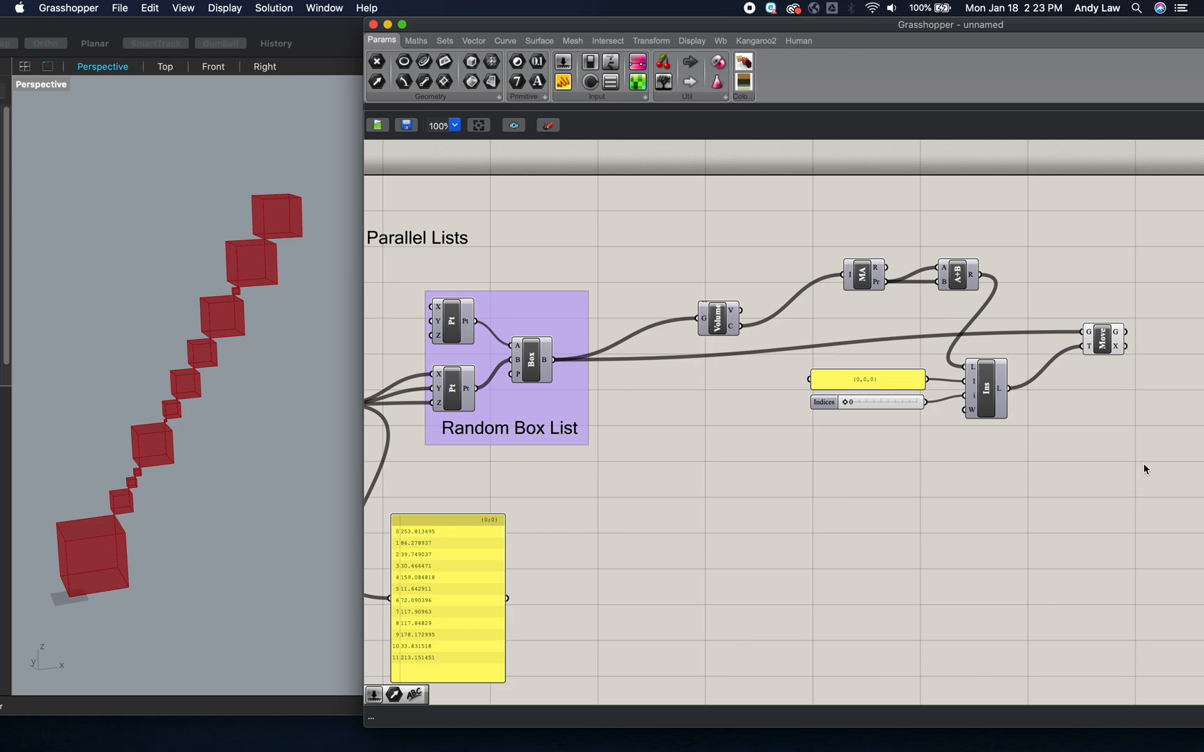
# - Add a scribble reading "Mass Addition of Centroids for Moving" beneath the Insert Items component
pyautogui.moveTo(1148, 476); pyautogui.dragTo(781, 217)
pyautogui.click(888, 199)
pyautogui.doubleClick(944, 466)
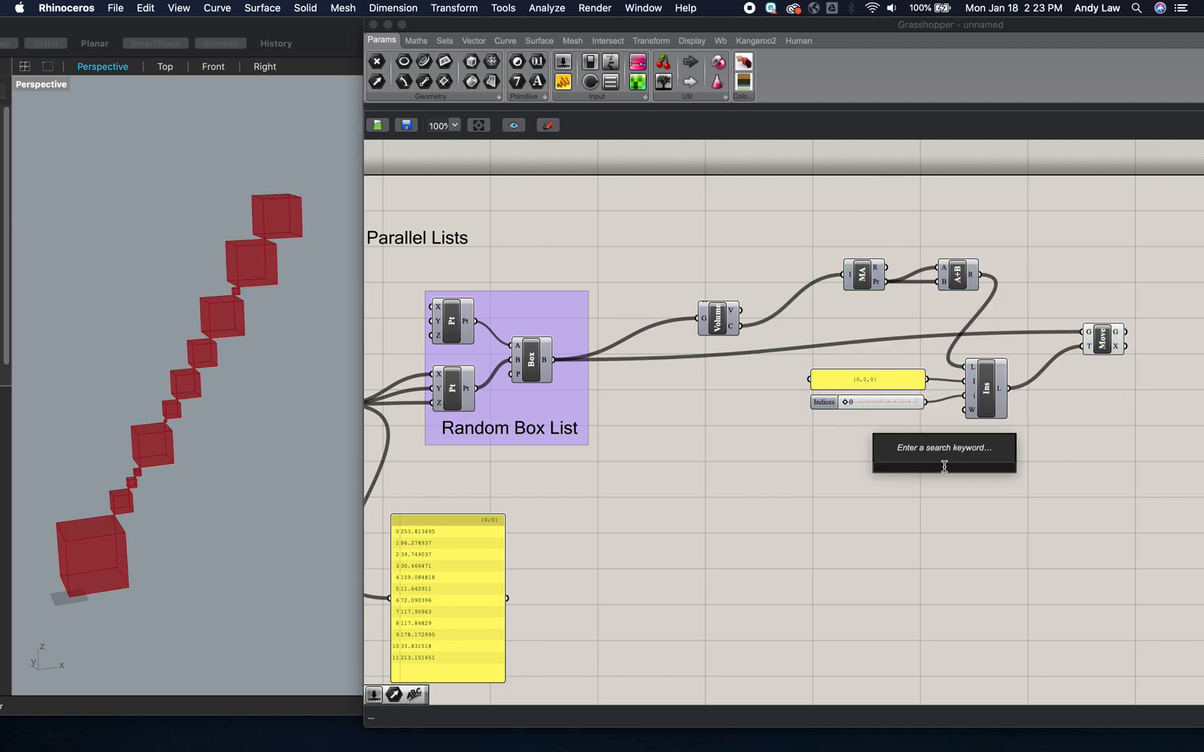
pyautogui.write('~Mass Addition')
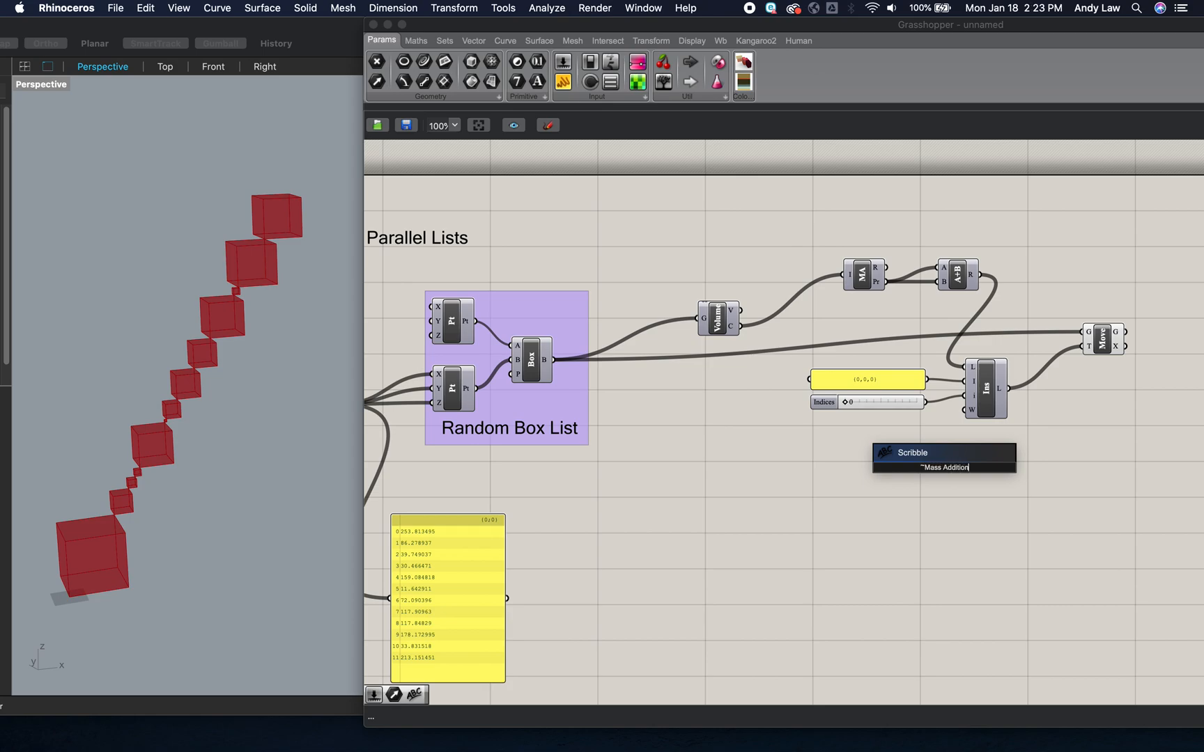
pyautogui.write(' of Centroids for Moving')
pyautogui.press('Return')
pyautogui.moveTo(976, 474); pyautogui.dragTo(1009, 440)
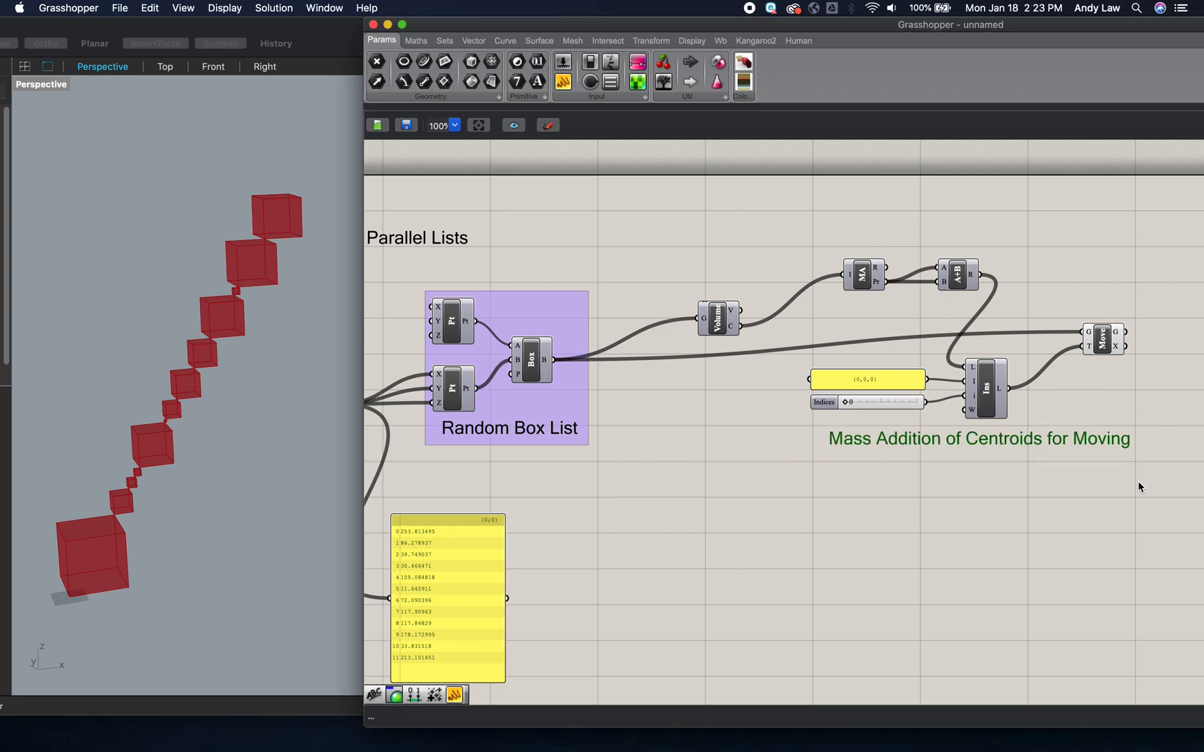
# - Group the Mass Addition, Addition, Insert Items and Move components with their panel, slider and scribble label
pyautogui.moveTo(1150, 497); pyautogui.dragTo(784, 227)
pyautogui.press('super+g')
pyautogui.click(991, 509)
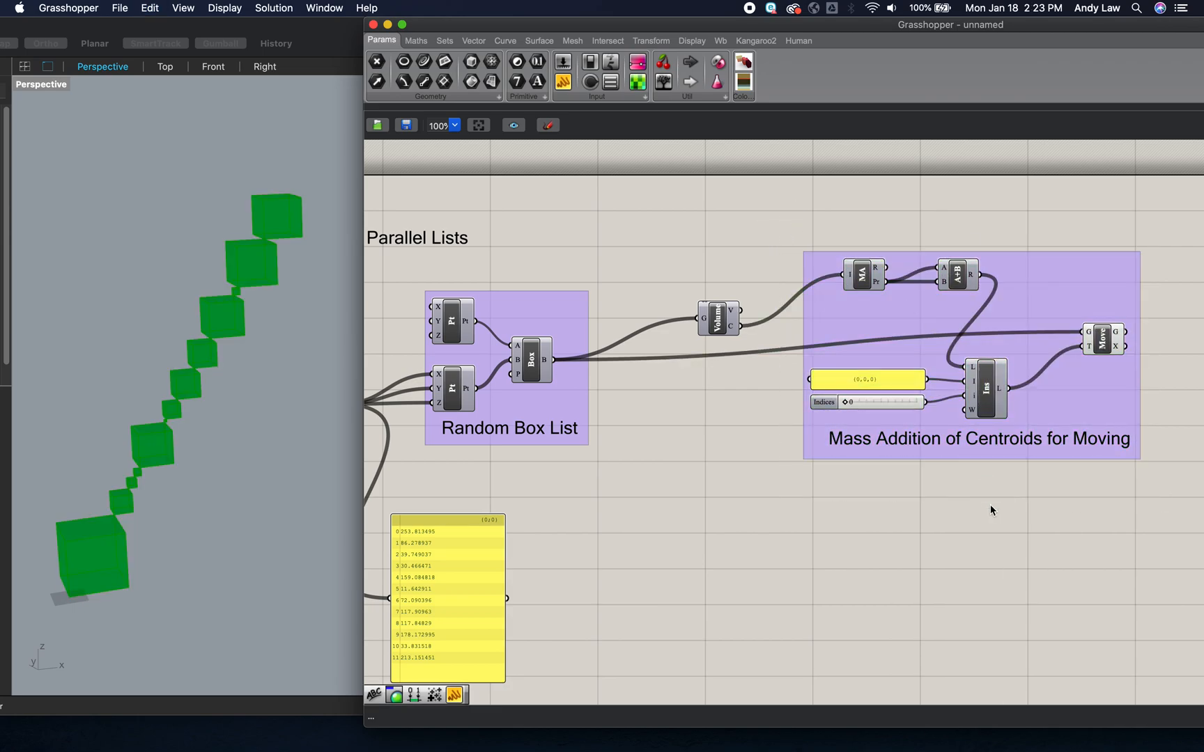
pyautogui.scroll(-3, 991, 508)
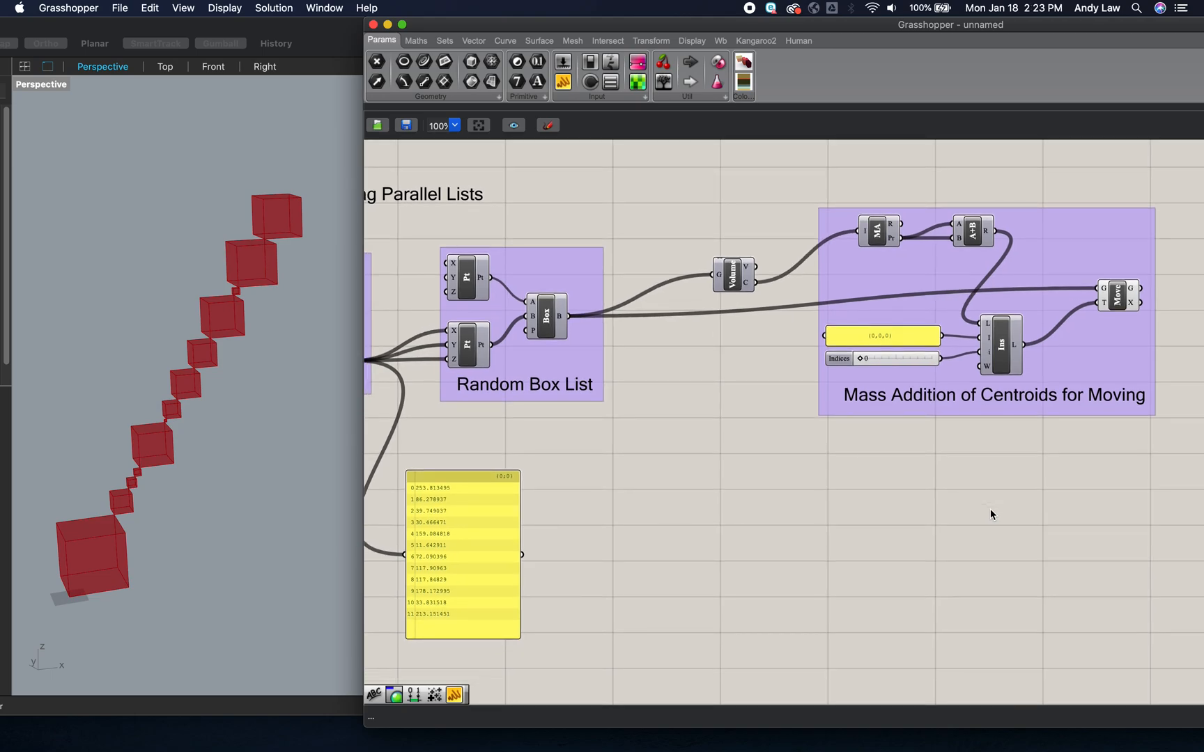
pyautogui.moveTo(733, 276)
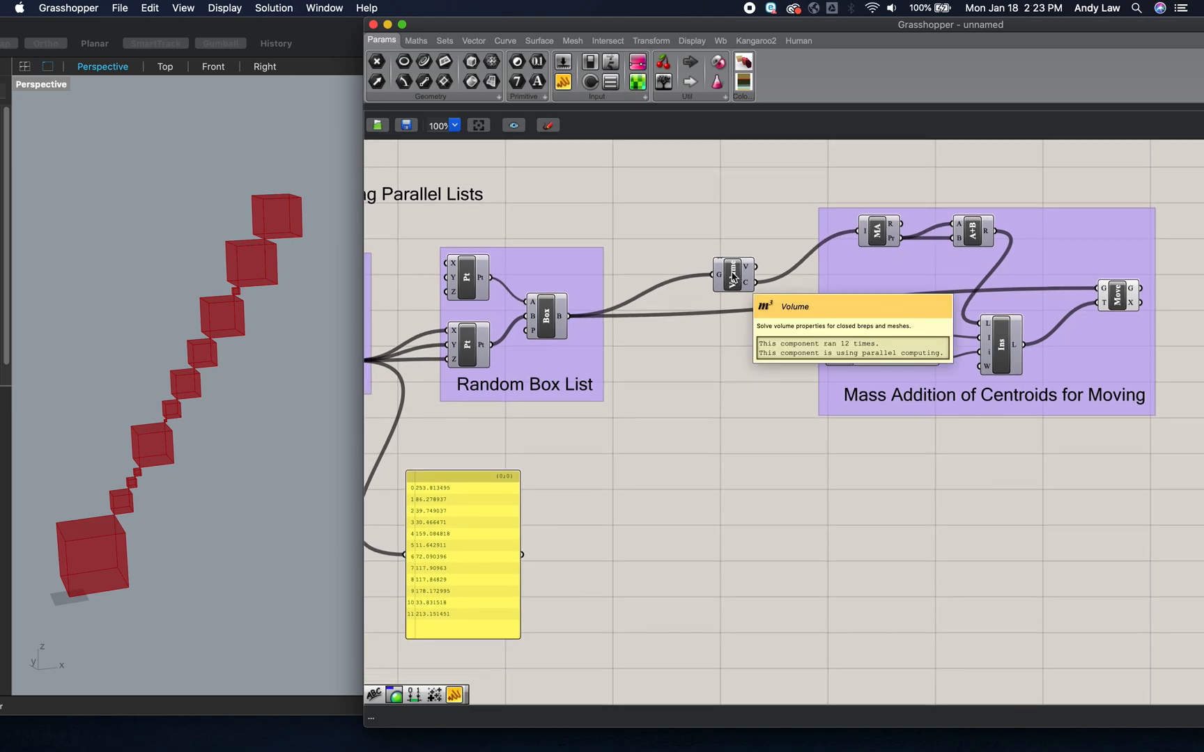
pyautogui.hscroll(3, 1024, 464)
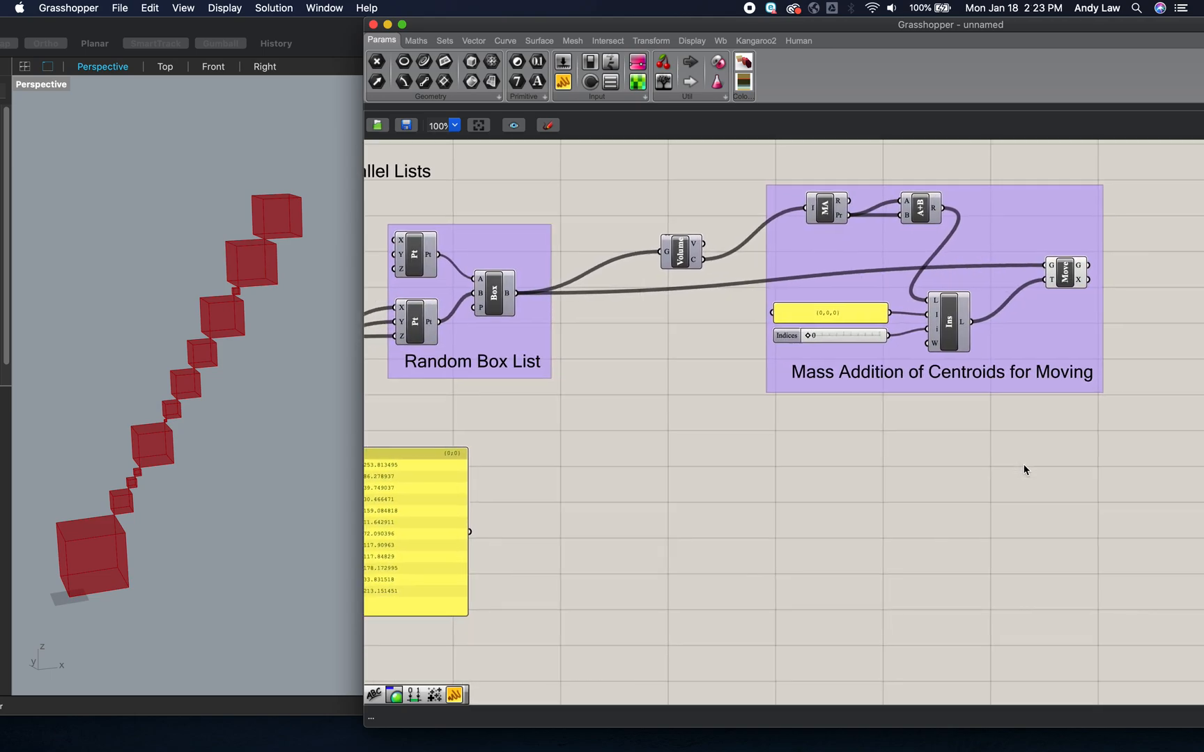
pyautogui.hscroll(5, 1113, 320)
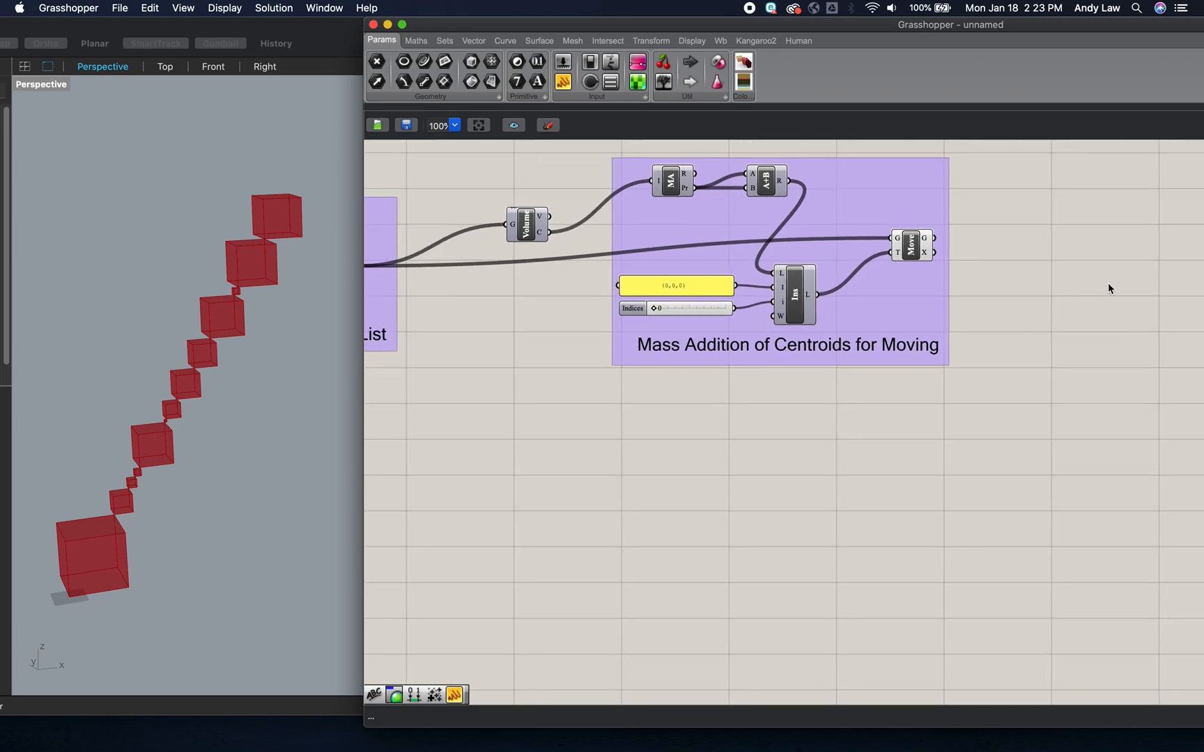
# - Delete the panel that lists the values from the Random component
pyautogui.doubleClick(1109, 284)
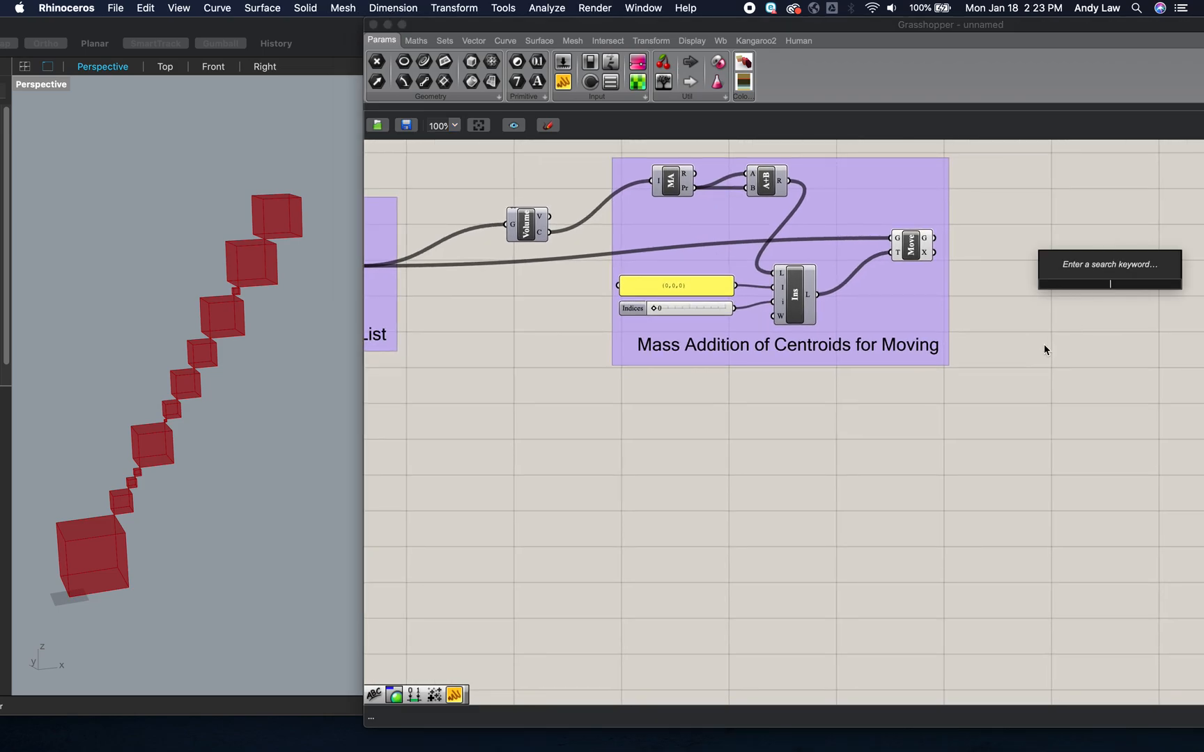
pyautogui.hscroll(-10, 913, 467)
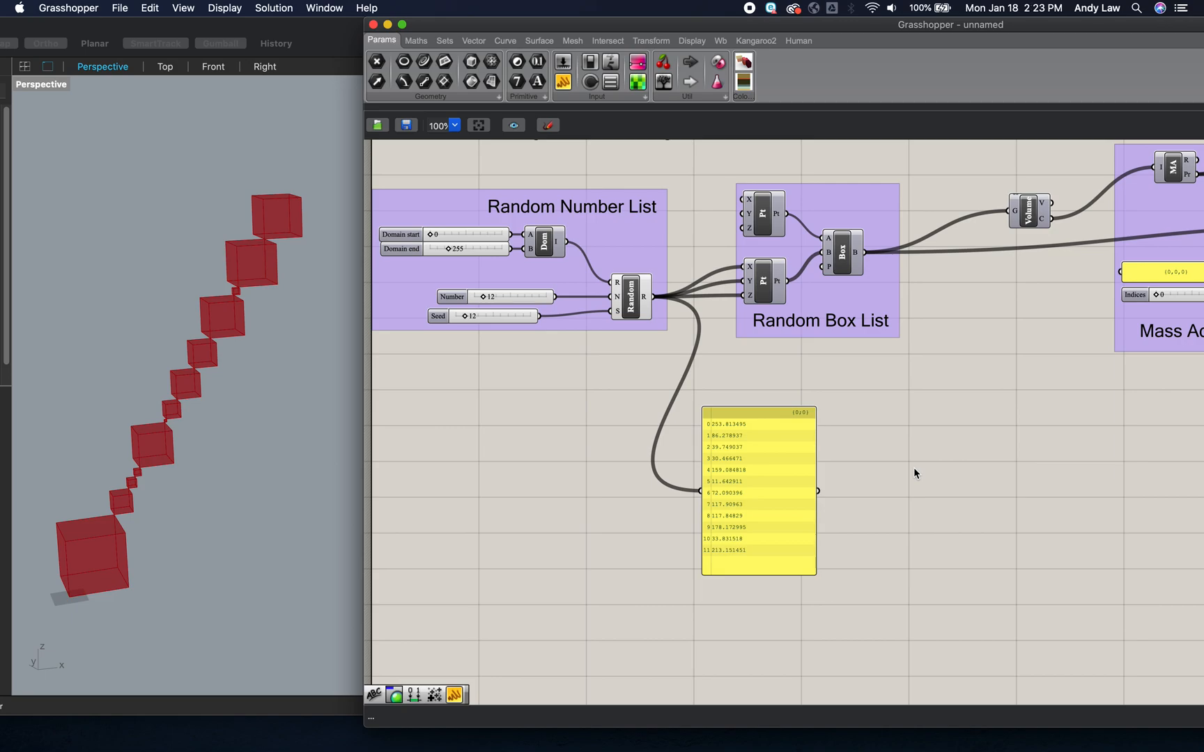
pyautogui.click(755, 490)
pyautogui.press('Delete')
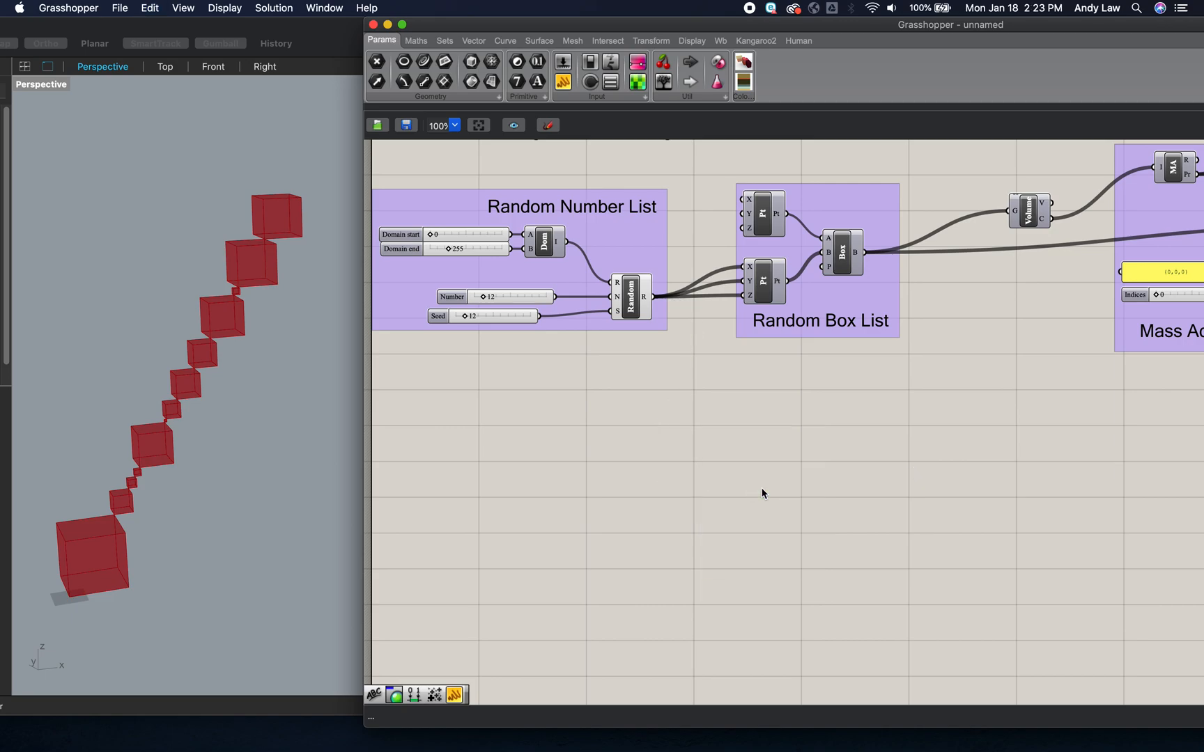
# - Add a Colour RGB component beneath the Random Box List group
pyautogui.doubleClick(796, 471)
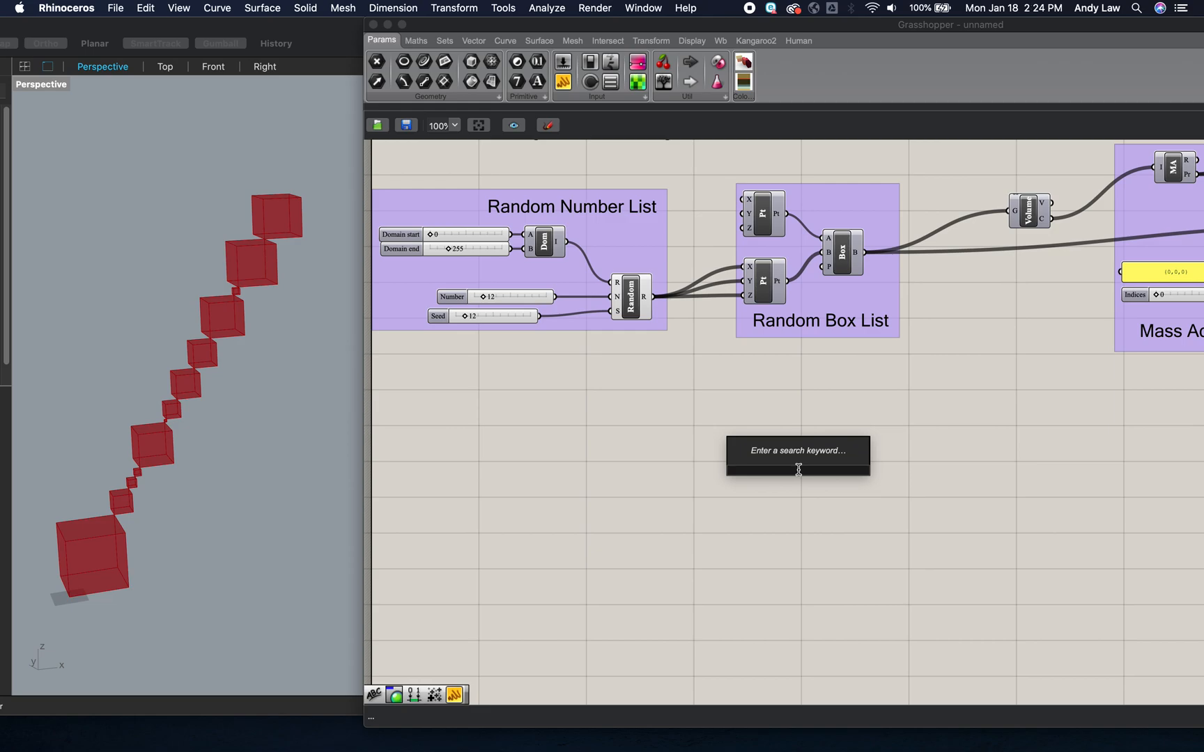
pyautogui.write('rgb')
pyautogui.click(788, 463)
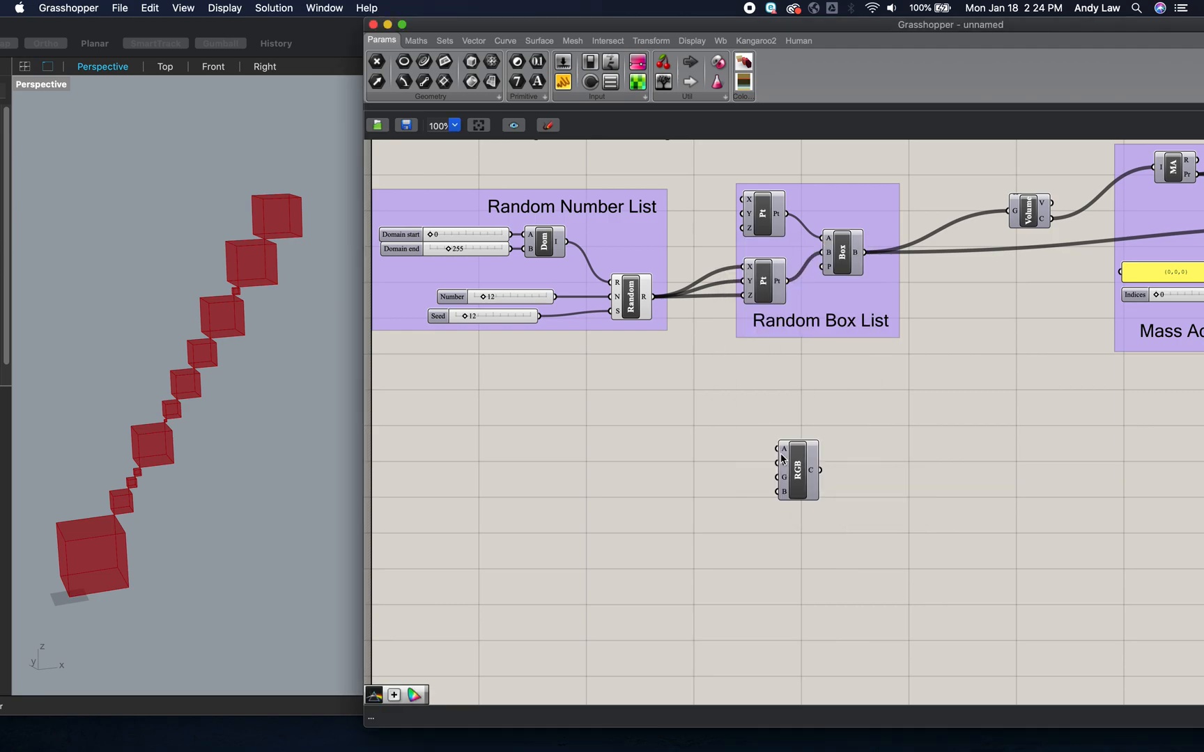
pyautogui.moveTo(796, 467); pyautogui.dragTo(784, 439)
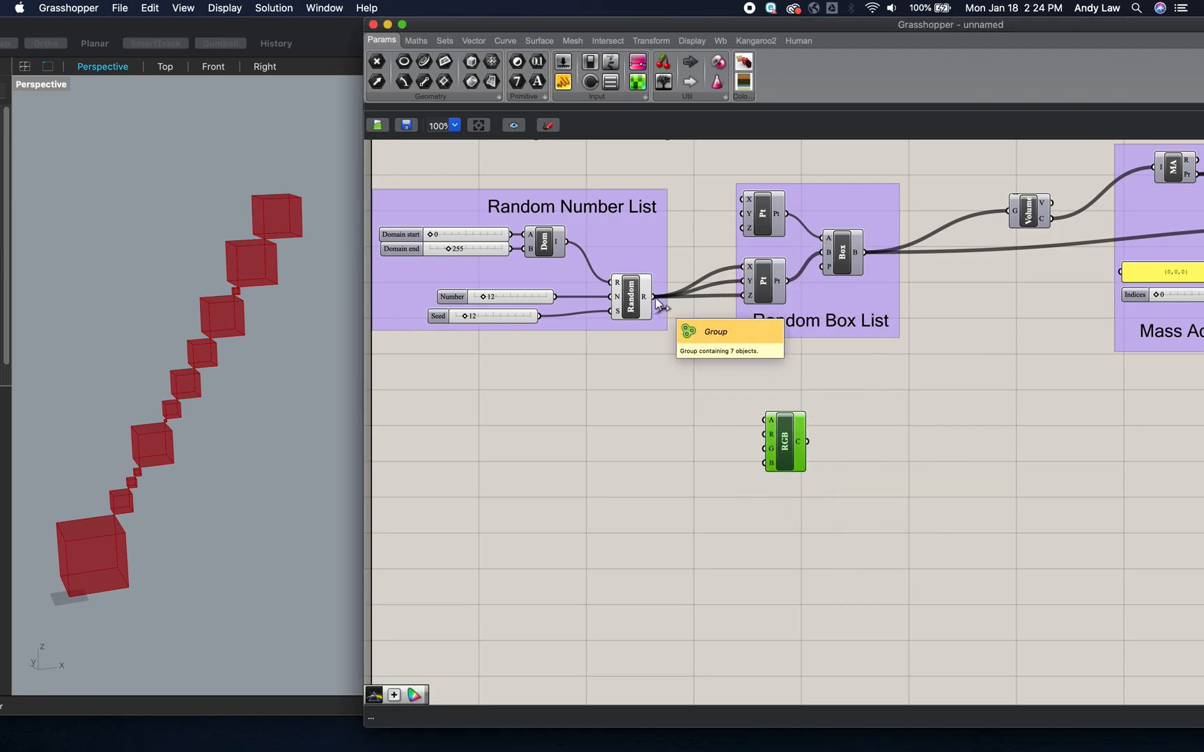
# - Wire the Random component's output into the R and B inputs of the RGB component
pyautogui.moveTo(654, 297); pyautogui.dragTo(764, 435)
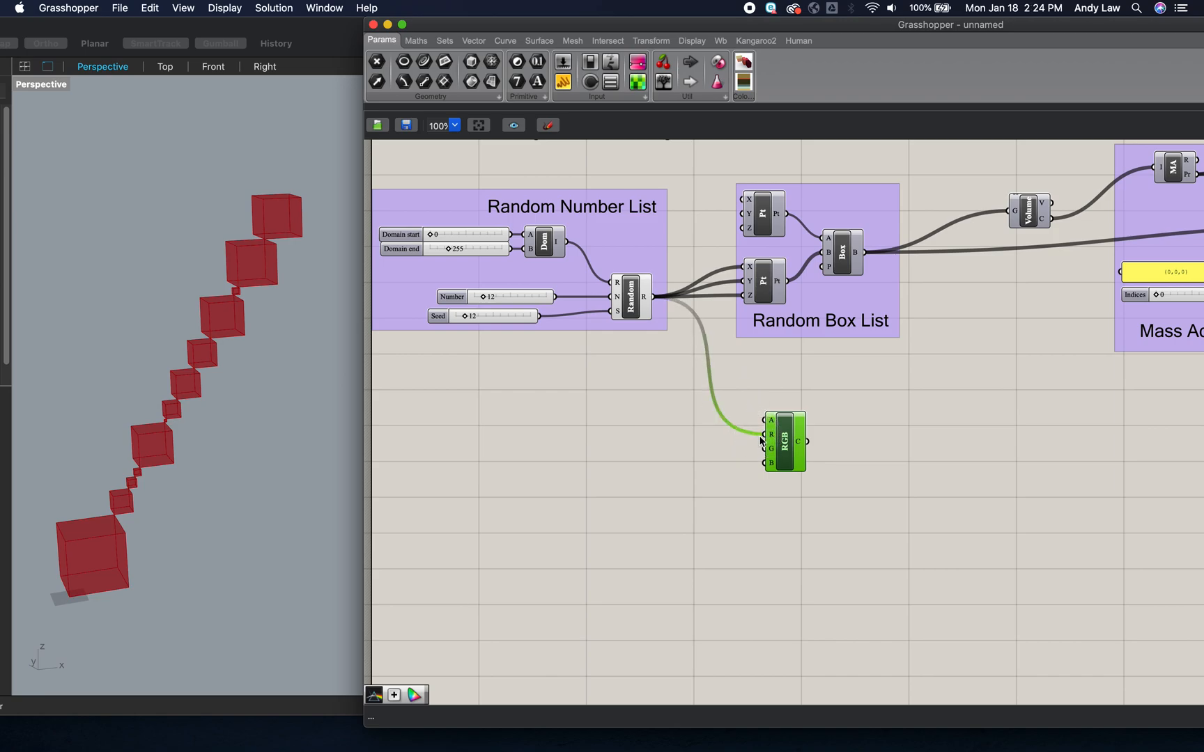
pyautogui.moveTo(658, 301); pyautogui.dragTo(766, 464)
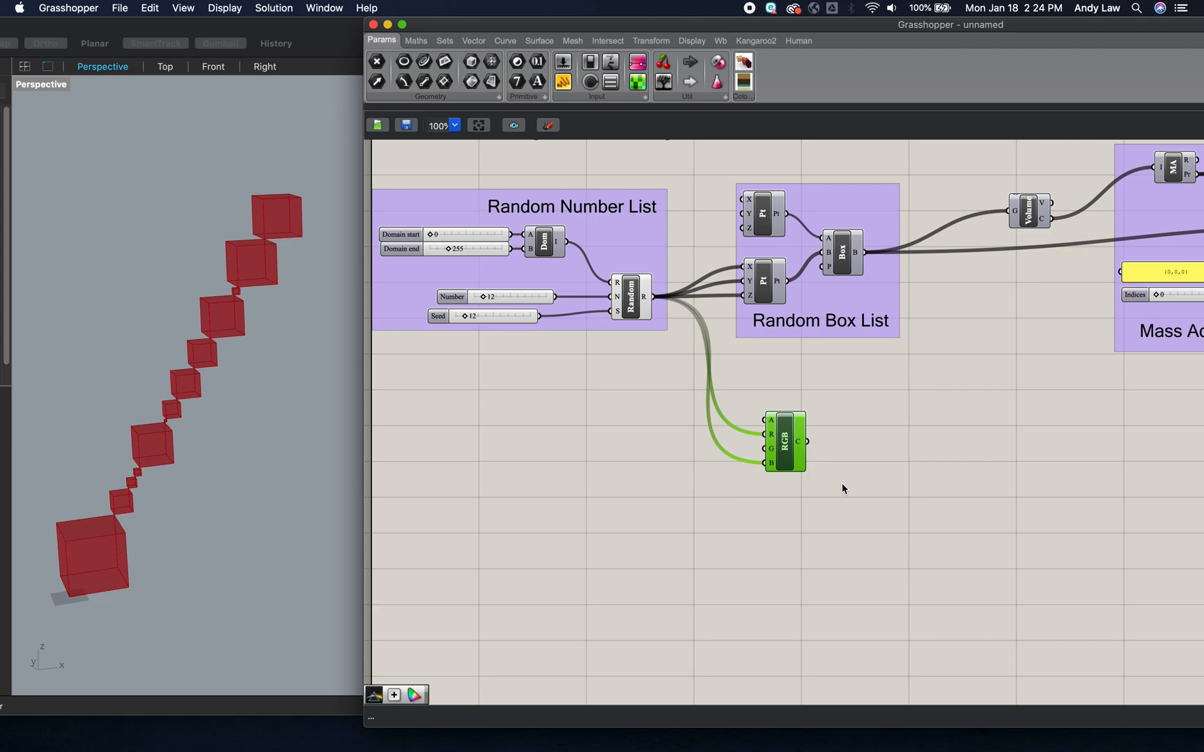
pyautogui.hscroll(5, 875, 474)
pyautogui.hscroll(3, 875, 471)
pyautogui.click(875, 471)
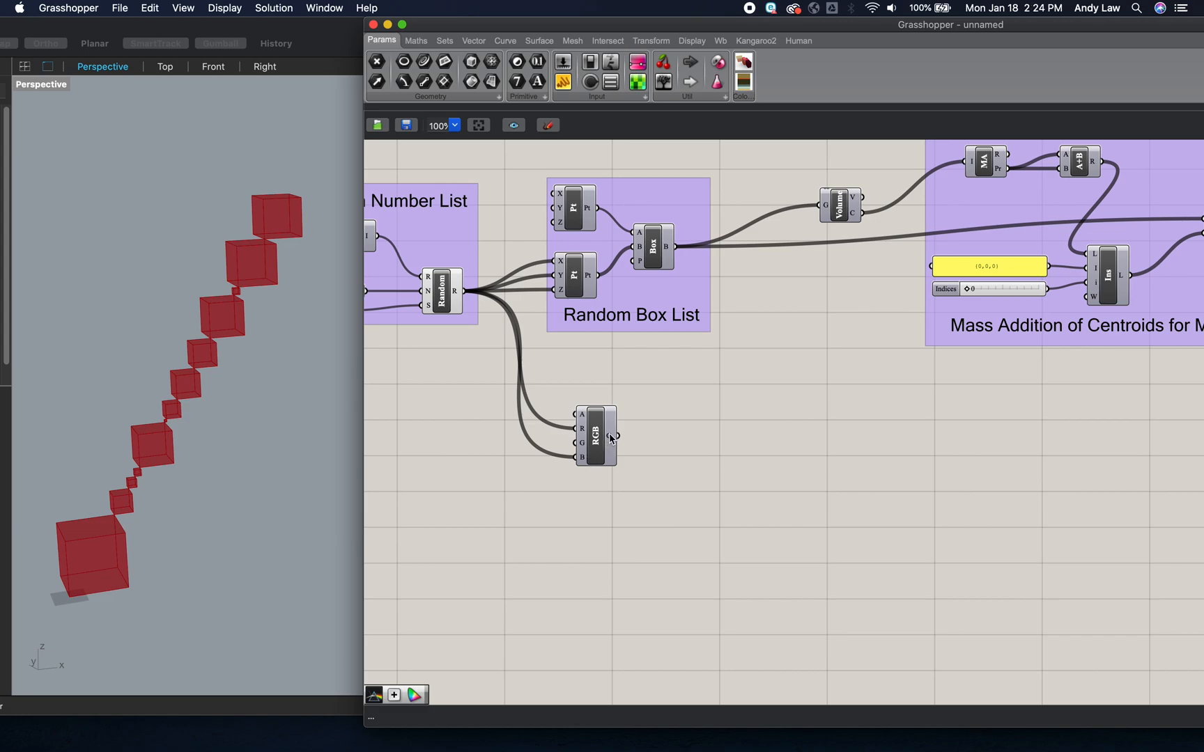
# - Add a Custom Preview component beyond the Mass Addition group and feed the Move component's geometry output into it
pyautogui.moveTo(611, 438)
pyautogui.hscroll(8, 864, 477)
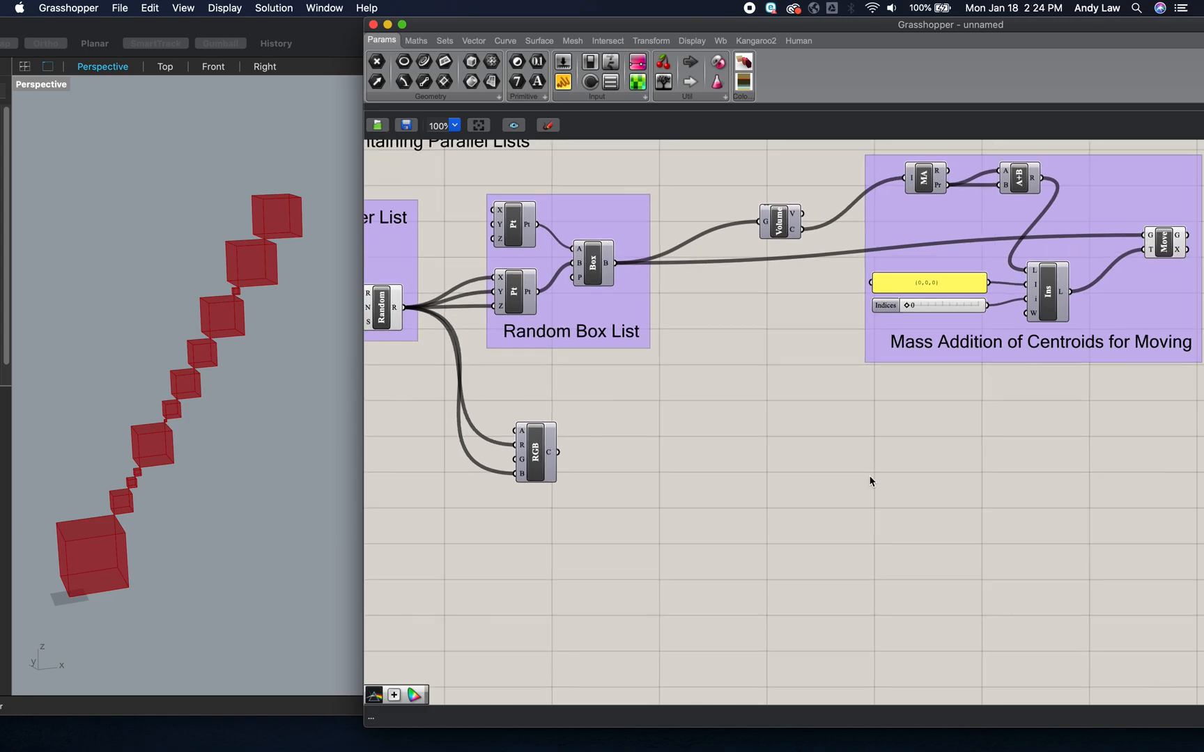
pyautogui.hscroll(3, 870, 481)
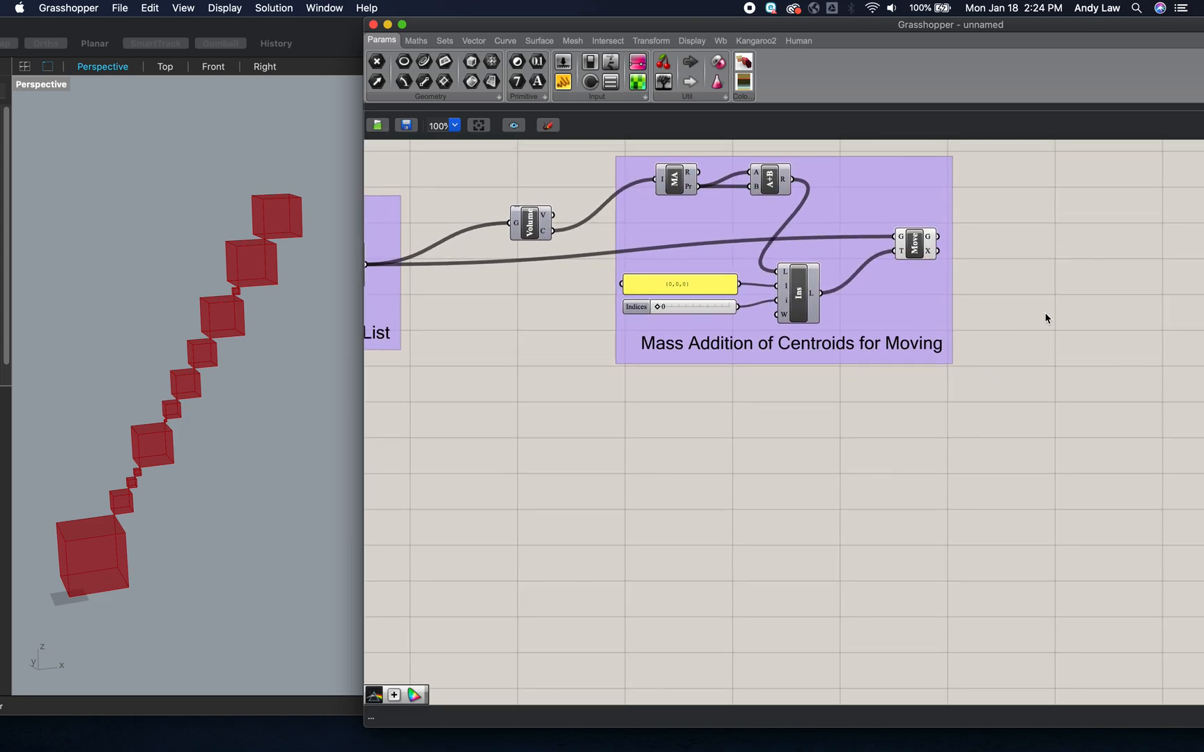
pyautogui.doubleClick(1086, 285)
pyautogui.write('prev')
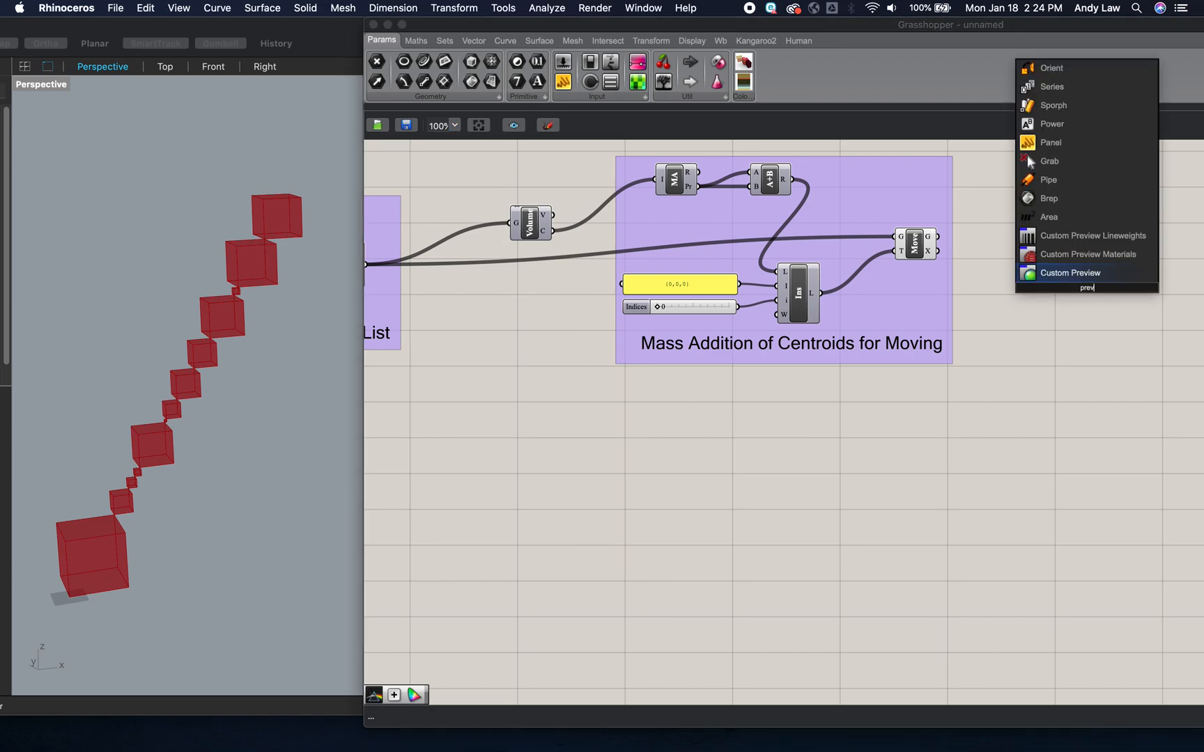
pyautogui.press('Return')
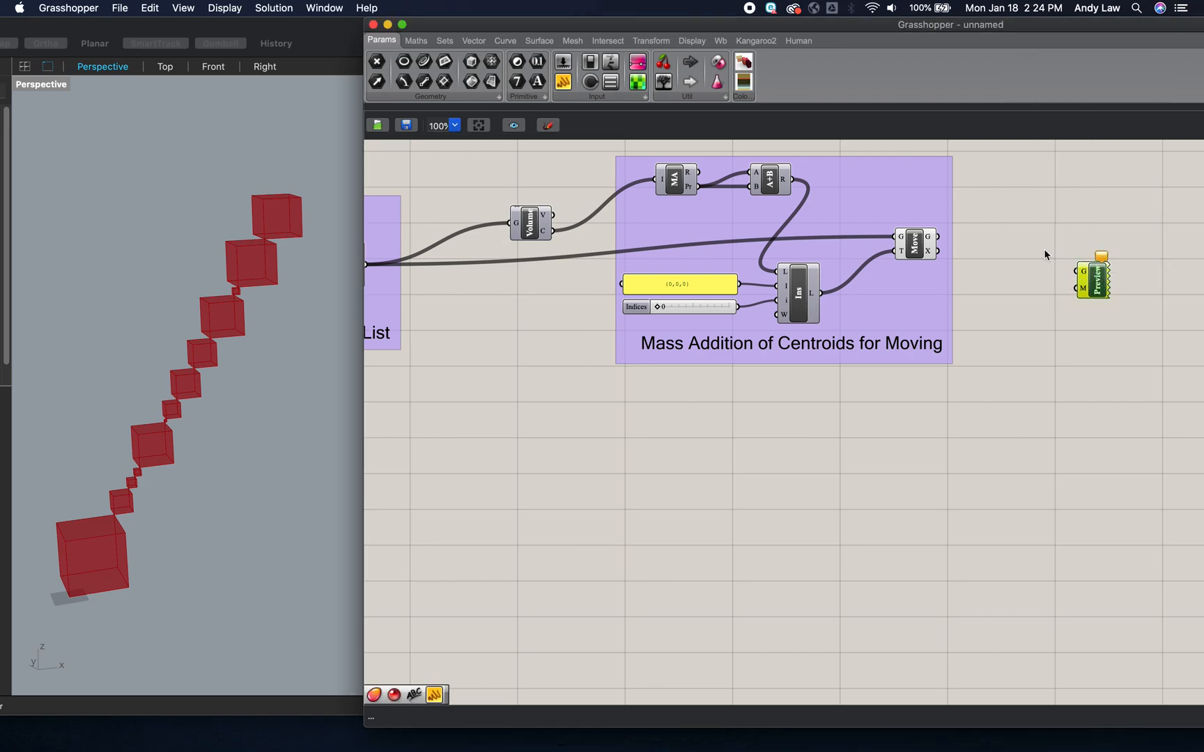
pyautogui.moveTo(940, 236); pyautogui.dragTo(1077, 271)
# - Turn off the preview of the Move component
pyautogui.click(918, 245)
pyautogui.rightClick(918, 245)
pyautogui.click(958, 263)
# - Place the Custom Preview component lower on the canvas and wire the RGB colour output into its material input
pyautogui.moveTo(1090, 282); pyautogui.dragTo(1122, 407)
pyautogui.click(960, 484)
pyautogui.scroll(-2, 962, 484)
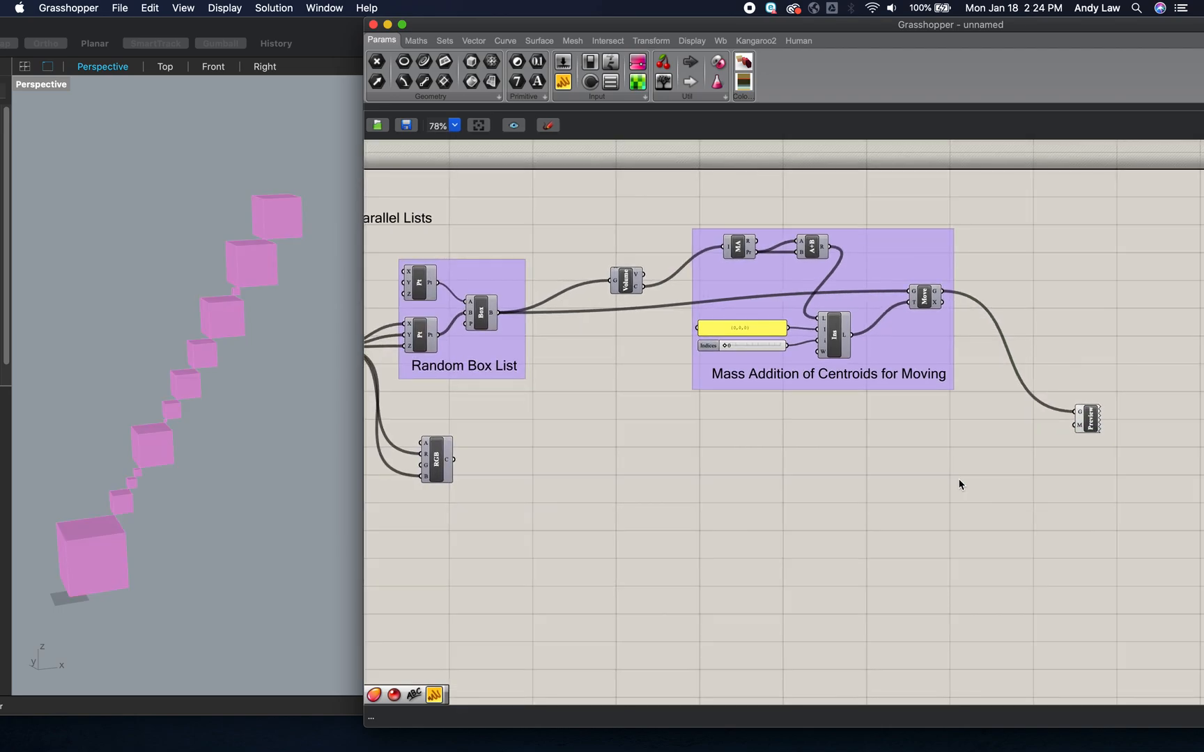
pyautogui.moveTo(455, 461); pyautogui.dragTo(1076, 426)
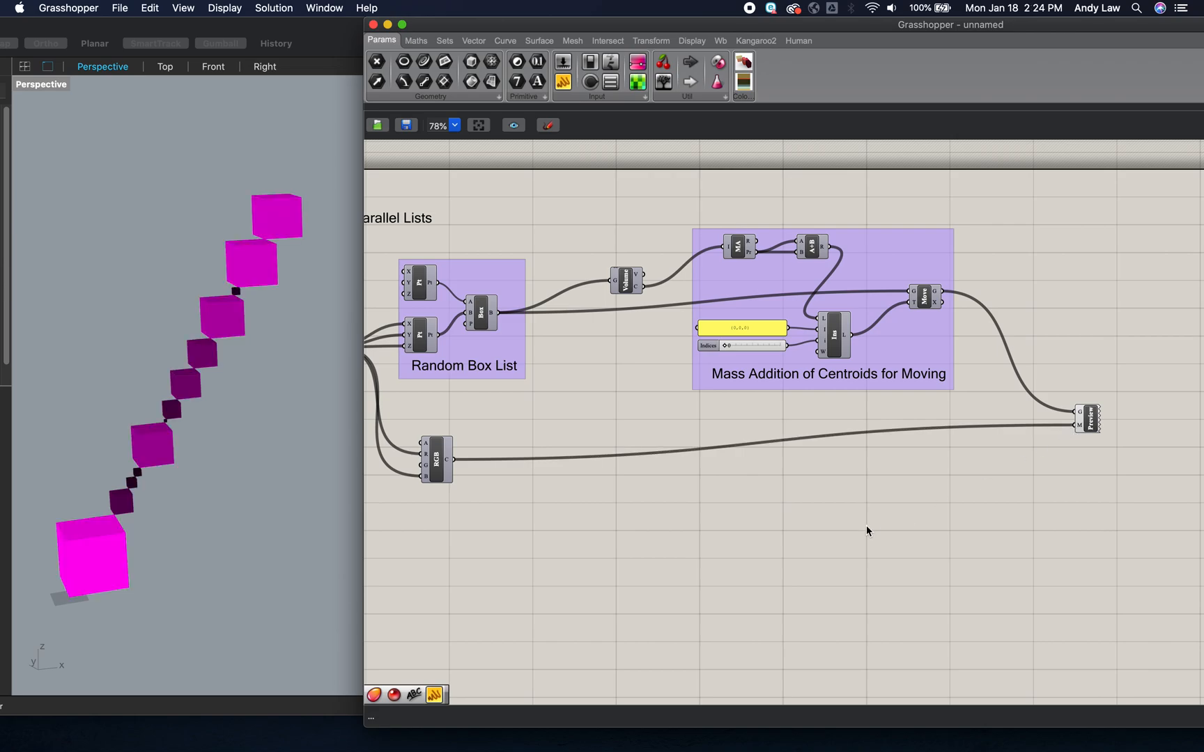
# - Set the Seed slider in the Random Number List group to 16
pyautogui.hscroll(-5, 524, 409)
pyautogui.hscroll(-1, 516, 409)
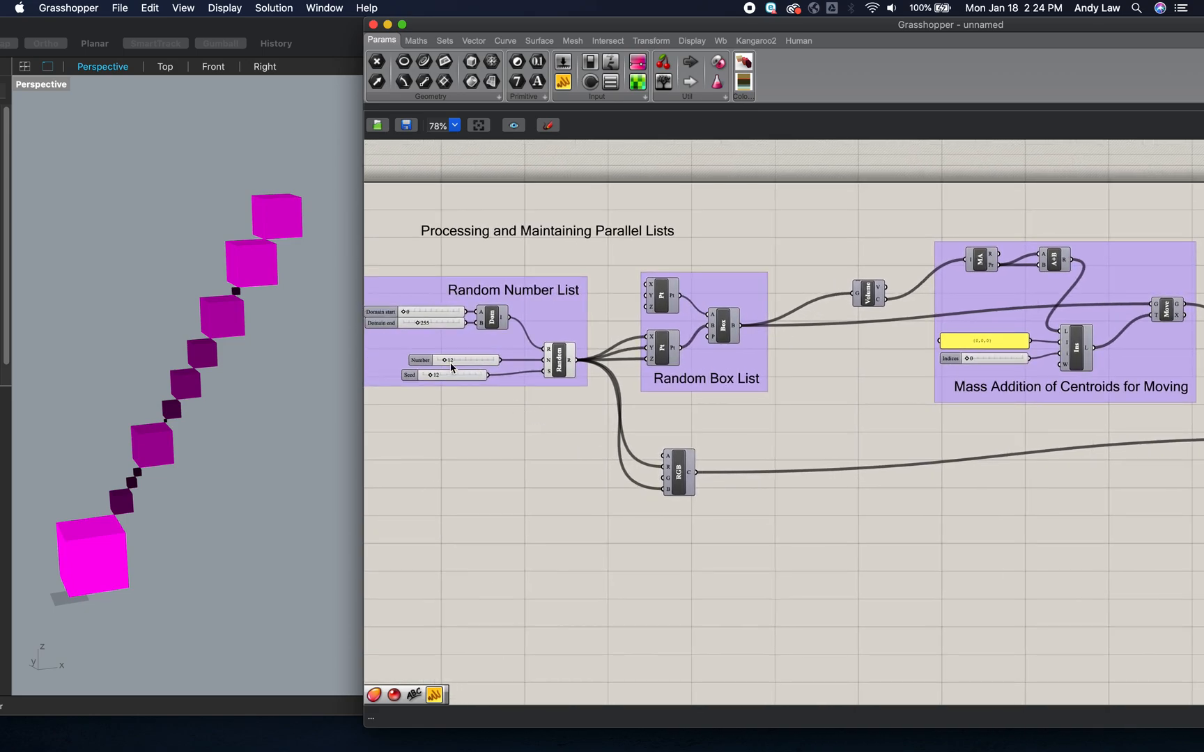
pyautogui.moveTo(432, 378); pyautogui.dragTo(433, 380)
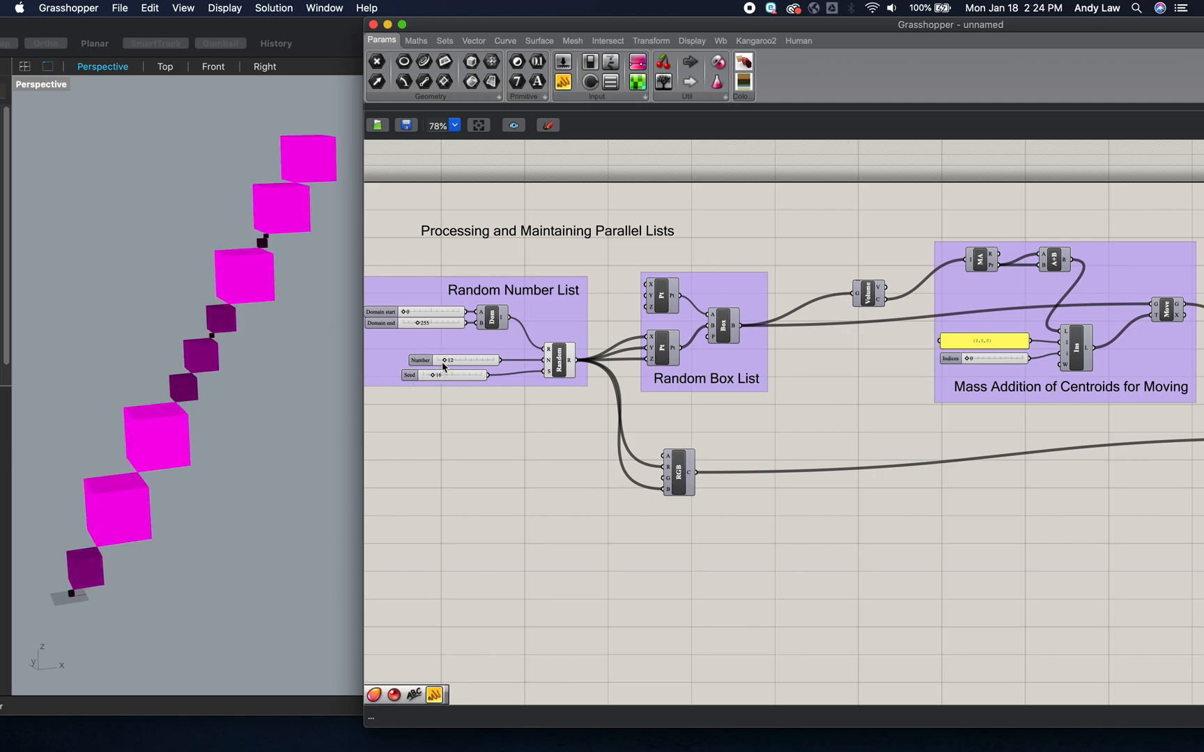
pyautogui.click(446, 362)
pyautogui.moveTo(446, 363); pyautogui.dragTo(446, 364)
# - Nudge the RGB component upward and shift the Mass Addition group slightly farther from the Volume component
pyautogui.moveTo(677, 473); pyautogui.dragTo(678, 463)
pyautogui.click(760, 503)
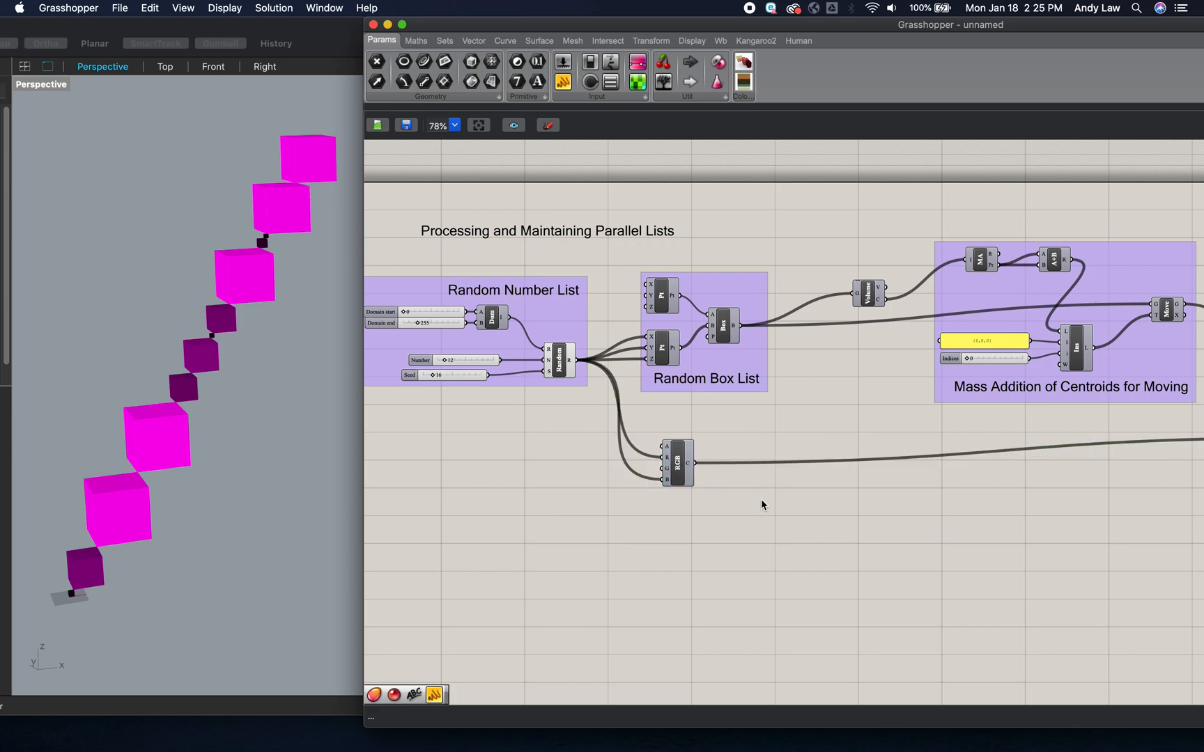
pyautogui.hscroll(5, 760, 502)
pyautogui.moveTo(1011, 241); pyautogui.dragTo(1038, 236)
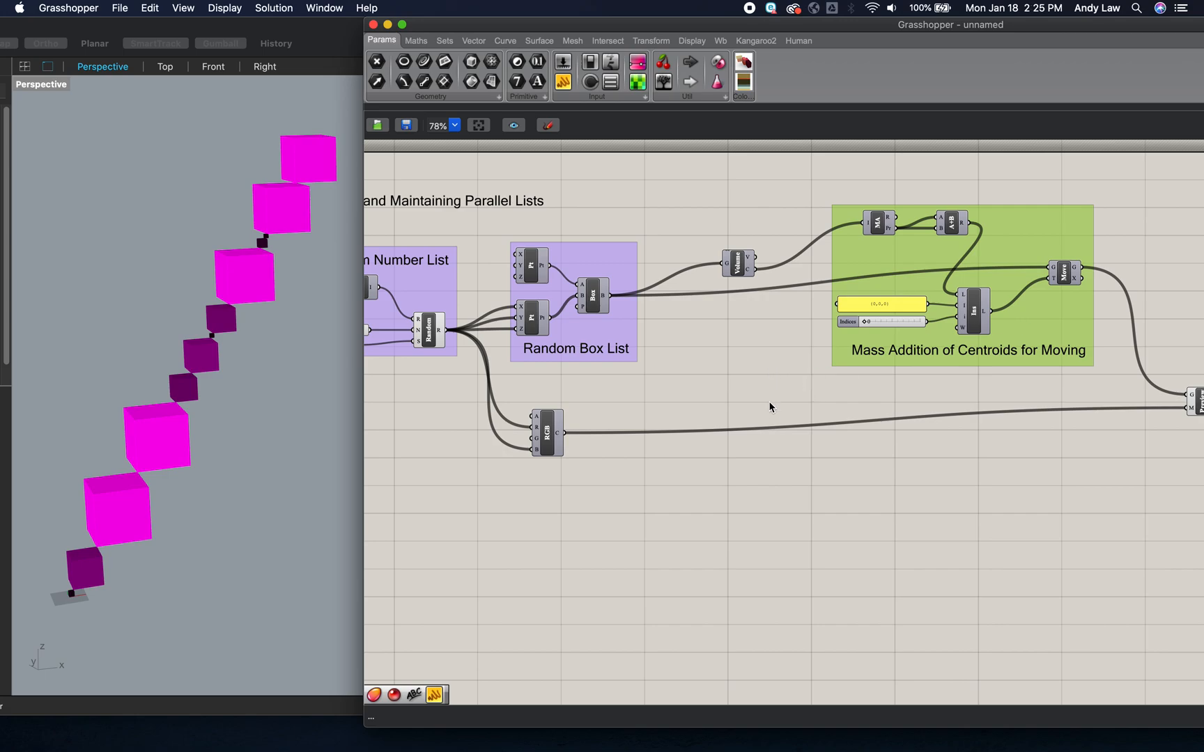
# - Add a Sort List component and place it beneath the Volume component
pyautogui.doubleClick(783, 481)
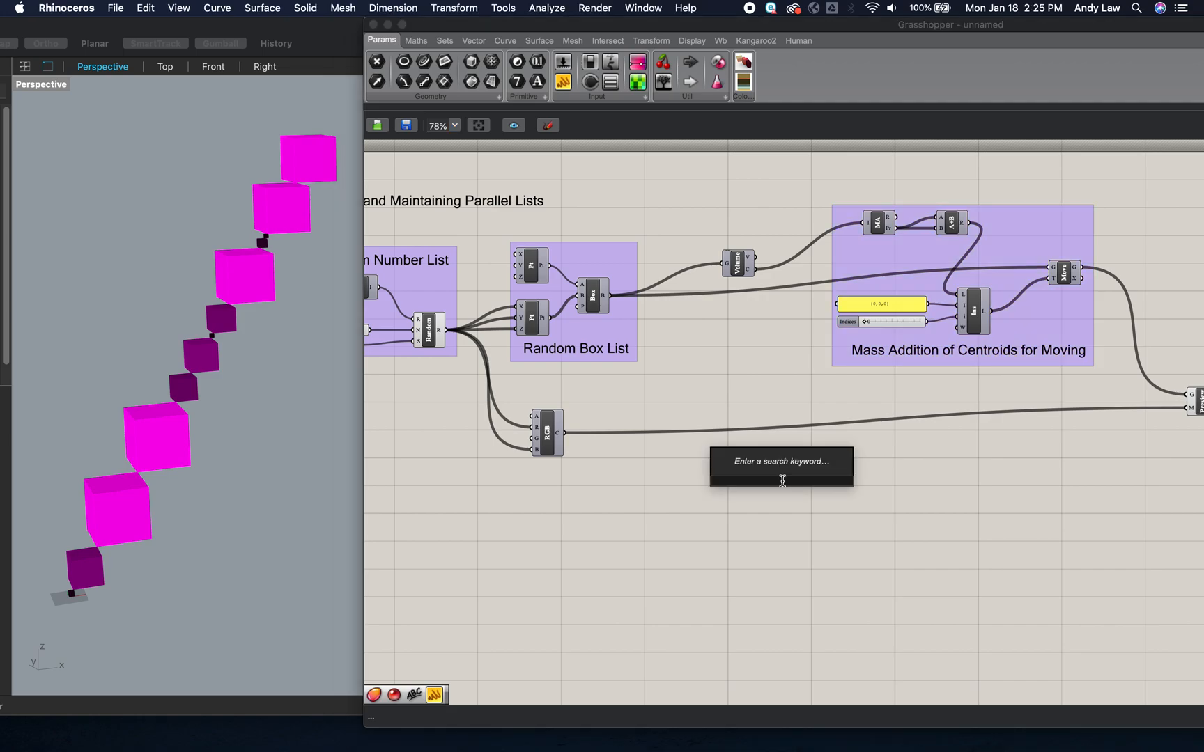
pyautogui.write('sort')
pyautogui.press('Return')
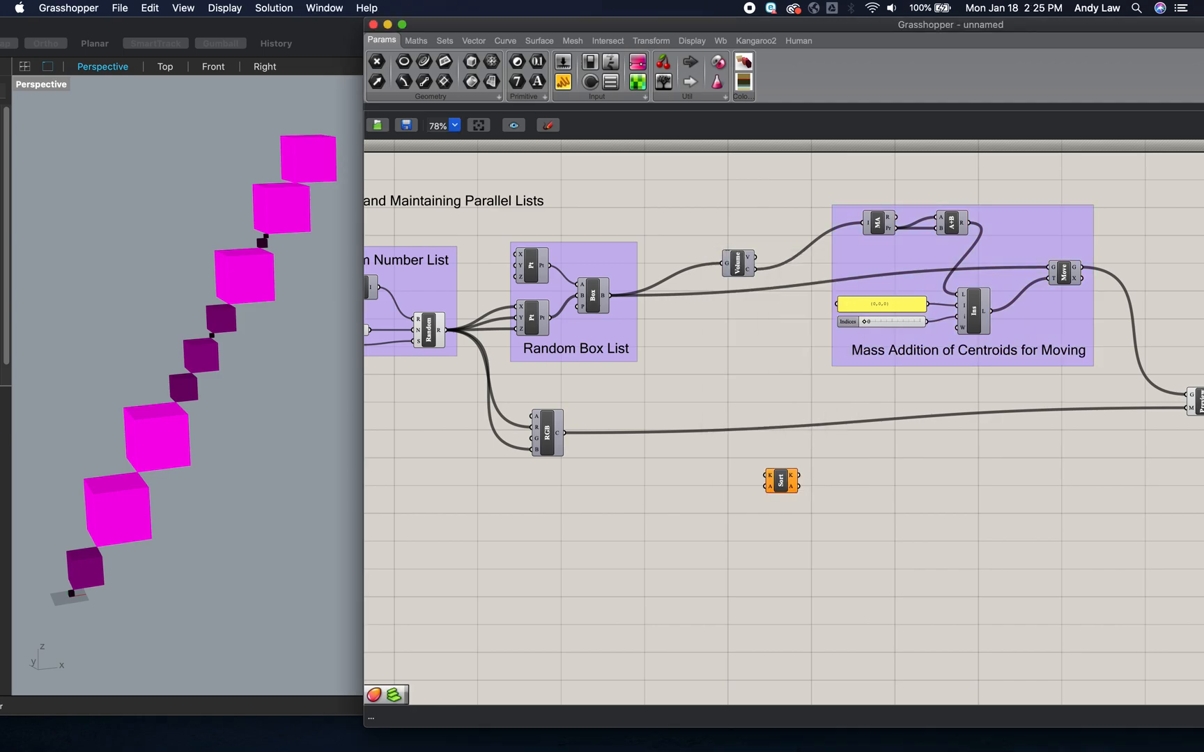
pyautogui.moveTo(781, 481); pyautogui.dragTo(757, 358)
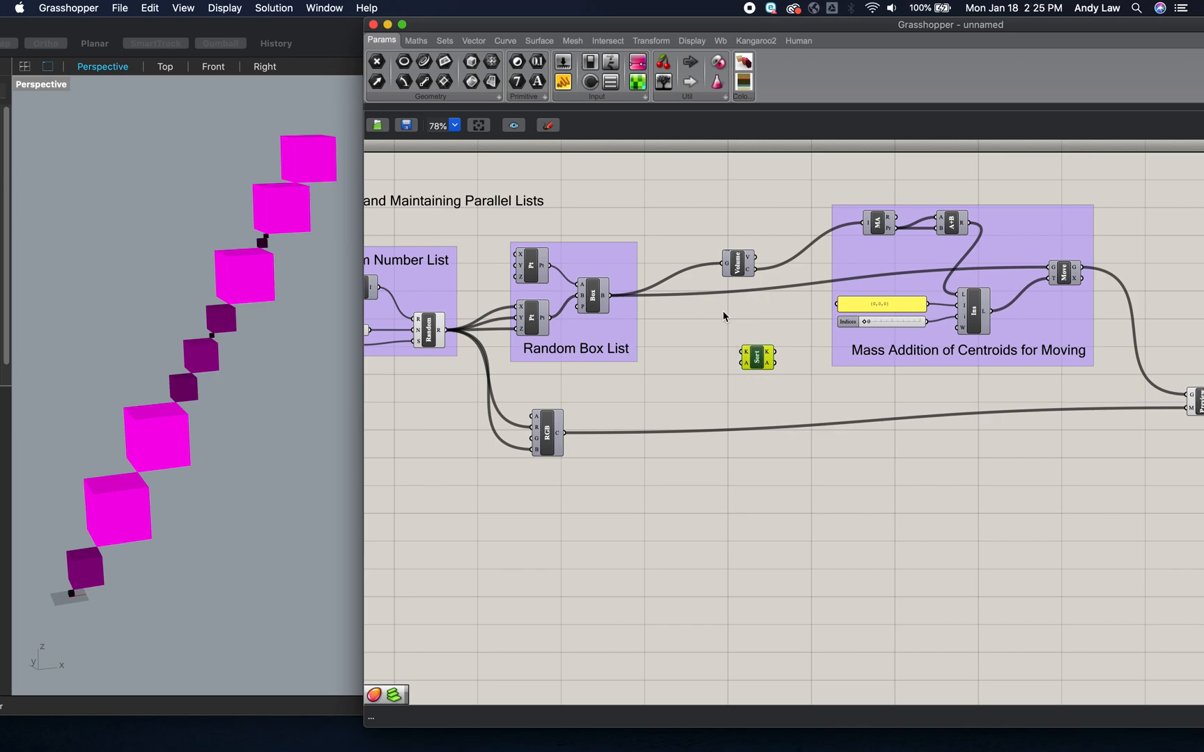
# - Move the Volume component closer to the Random Box List group and wire its volume output into the Sort List key input
pyautogui.moveTo(739, 275); pyautogui.dragTo(715, 276)
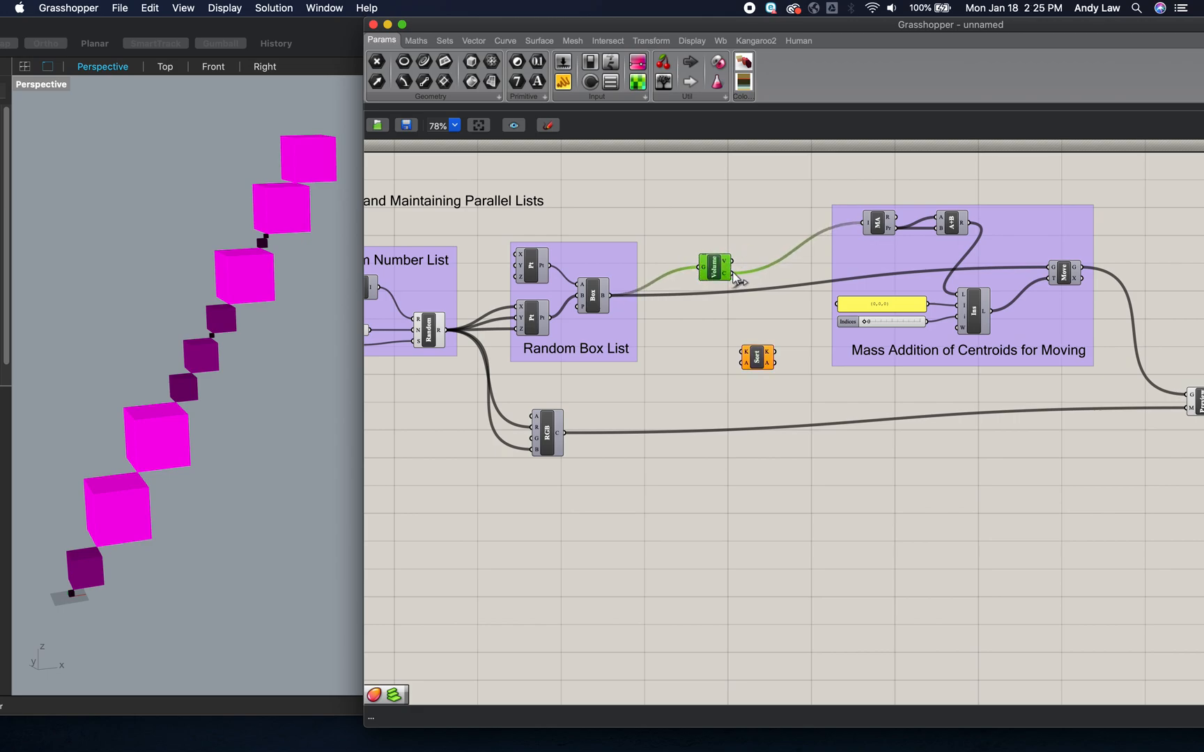
pyautogui.moveTo(733, 274); pyautogui.dragTo(741, 355)
pyautogui.click(759, 358)
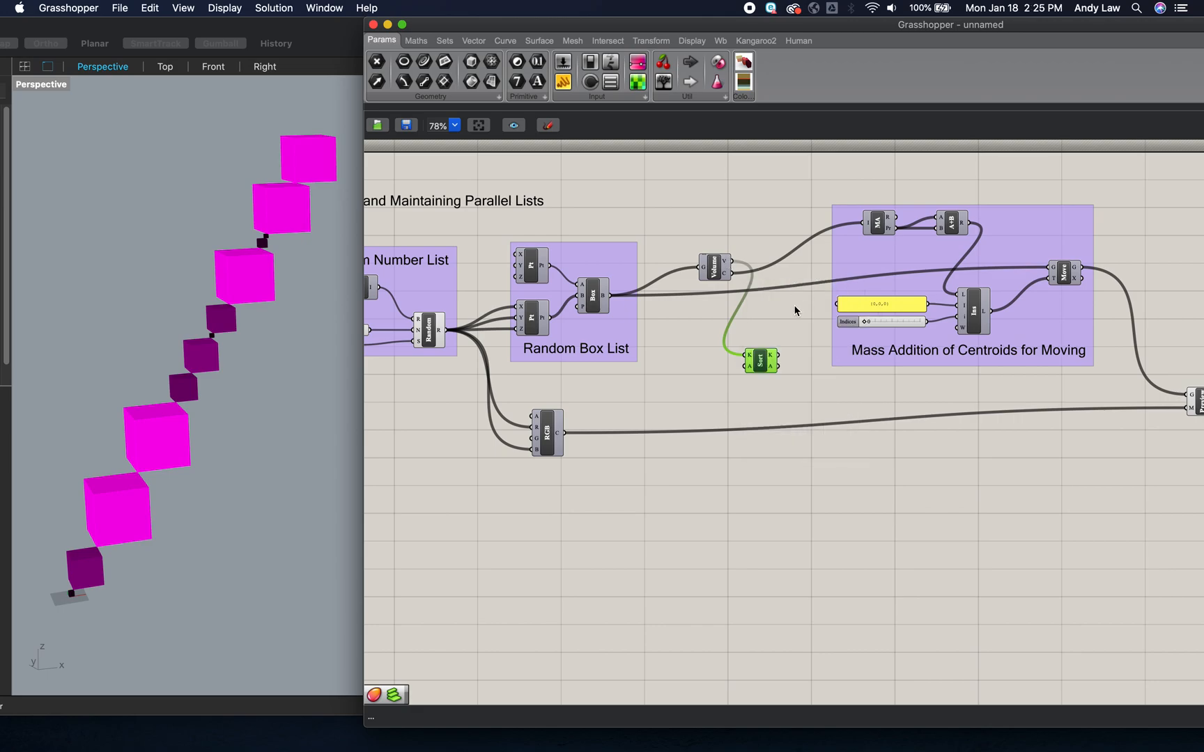
# - Shift the Mass Addition group farther away to make more room around the Sort List component
pyautogui.moveTo(751, 361)
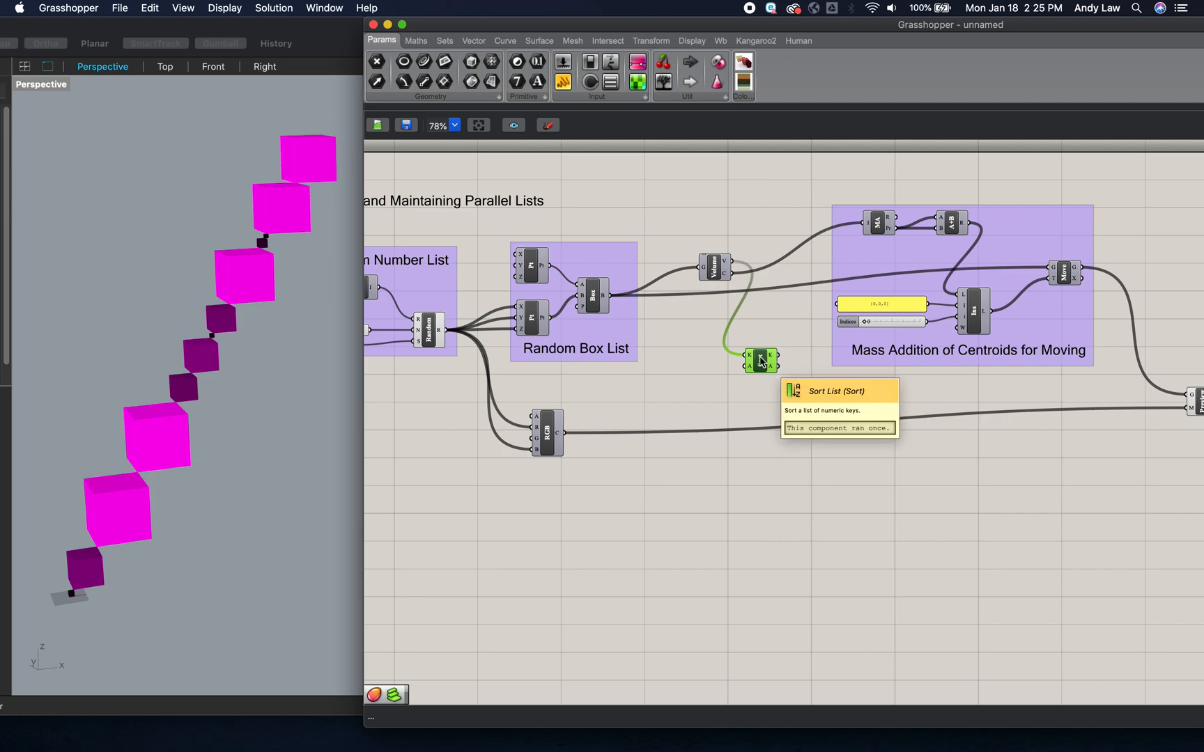
pyautogui.click(796, 384)
pyautogui.moveTo(1005, 247); pyautogui.dragTo(1024, 246)
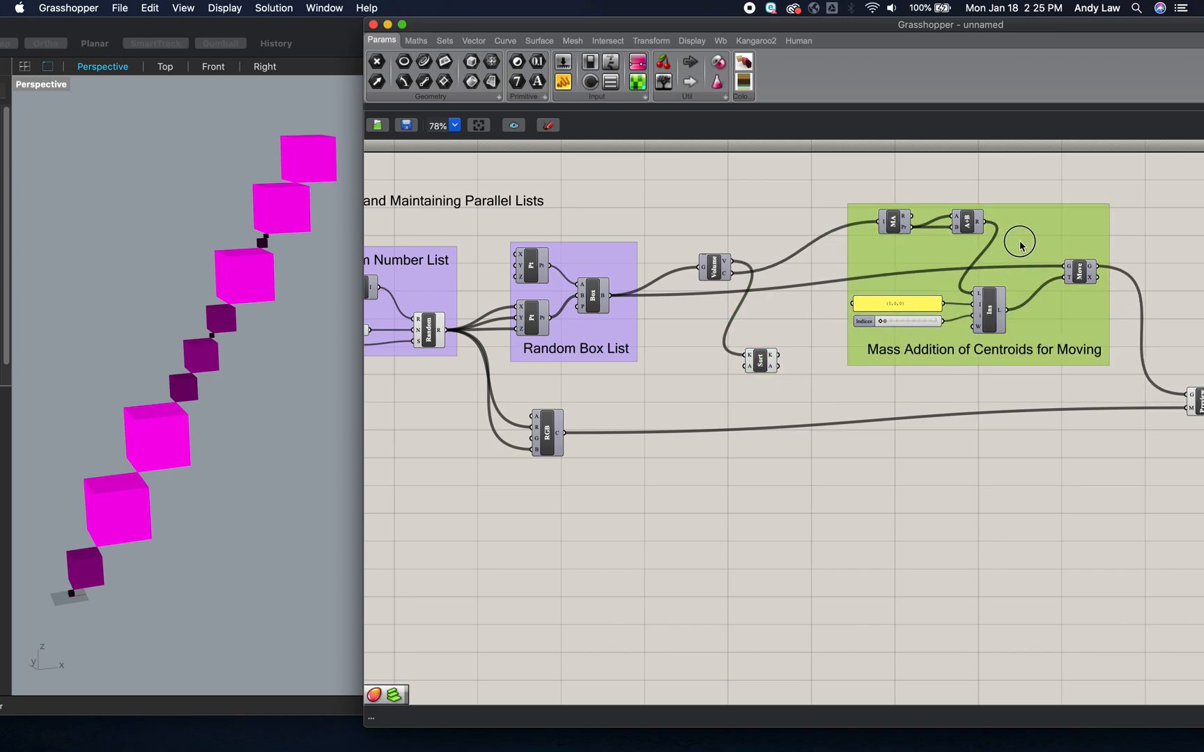
pyautogui.click(761, 360)
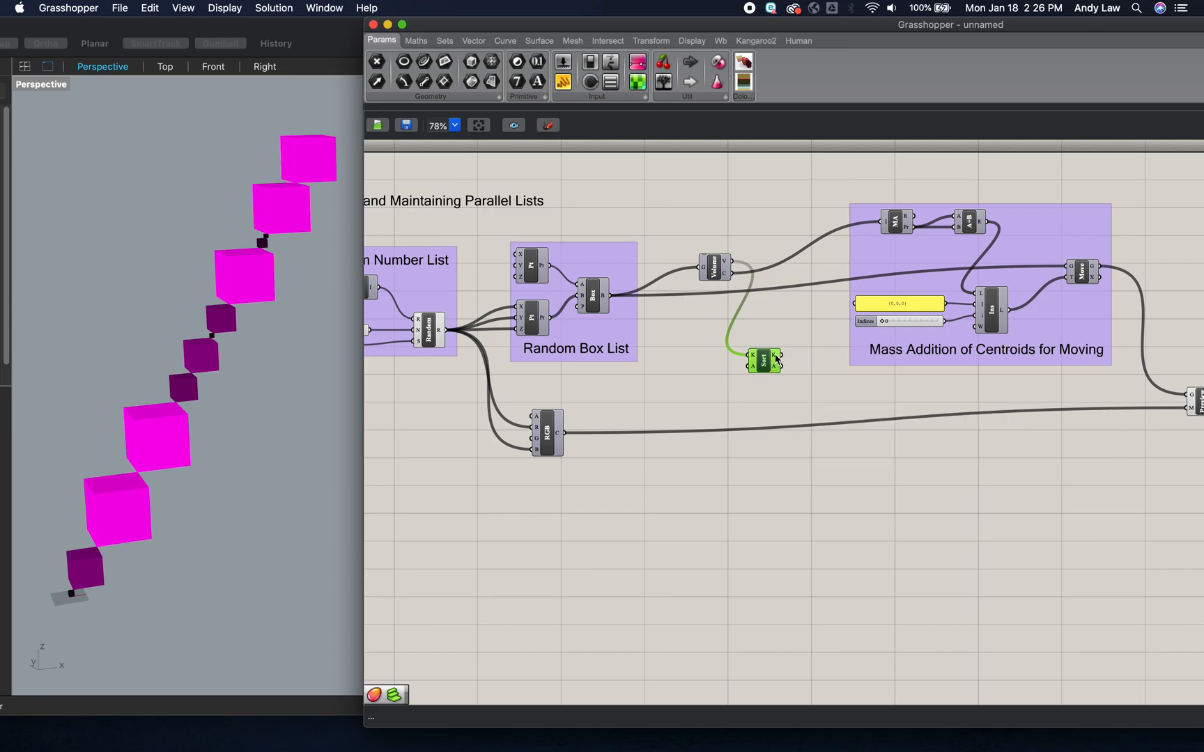
# - Add two more value inputs, B and C, to the Sort List component
pyautogui.moveTo(777, 359)
pyautogui.hscroll(3, 1032, 337)
pyautogui.scroll(-1, 1032, 336)
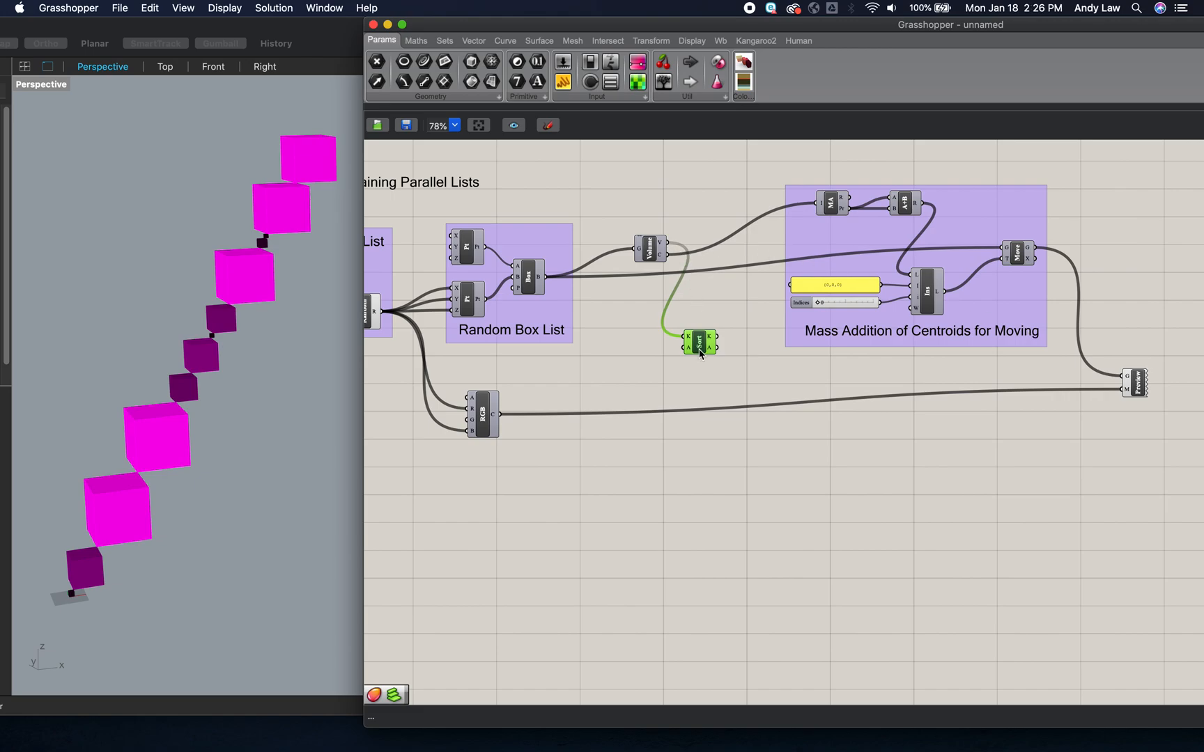
pyautogui.scroll(5, 699, 352)
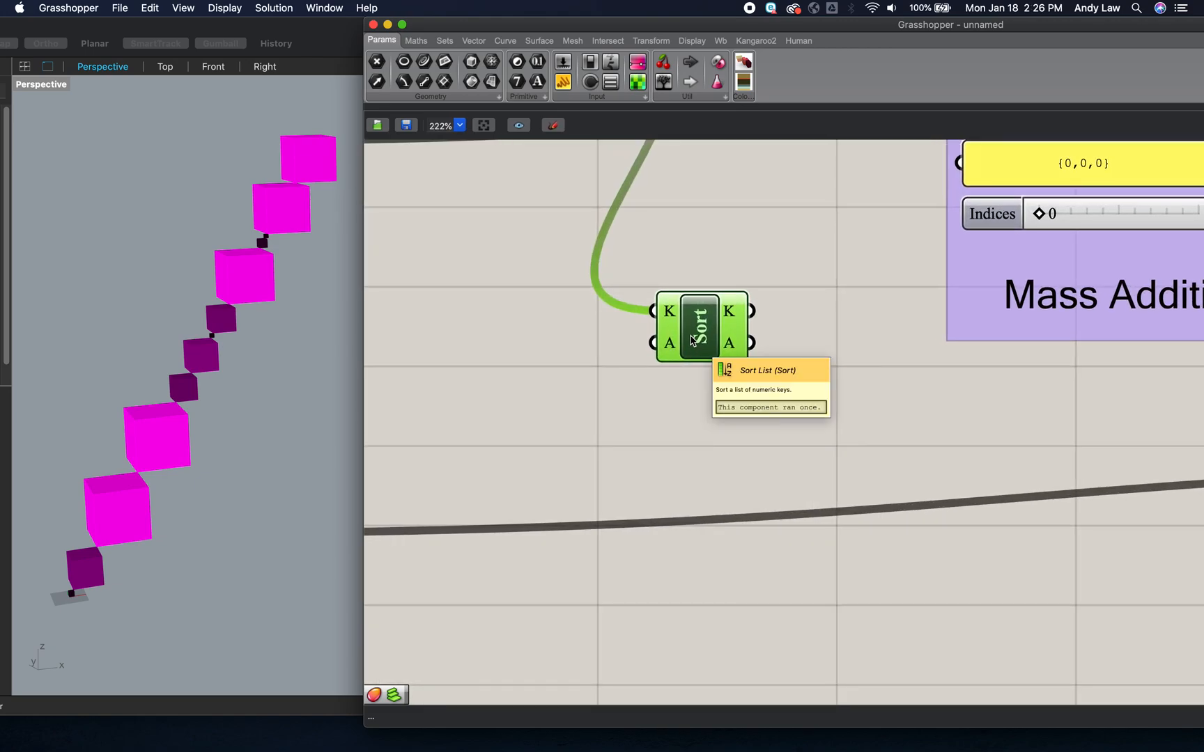
pyautogui.scroll(5, 699, 351)
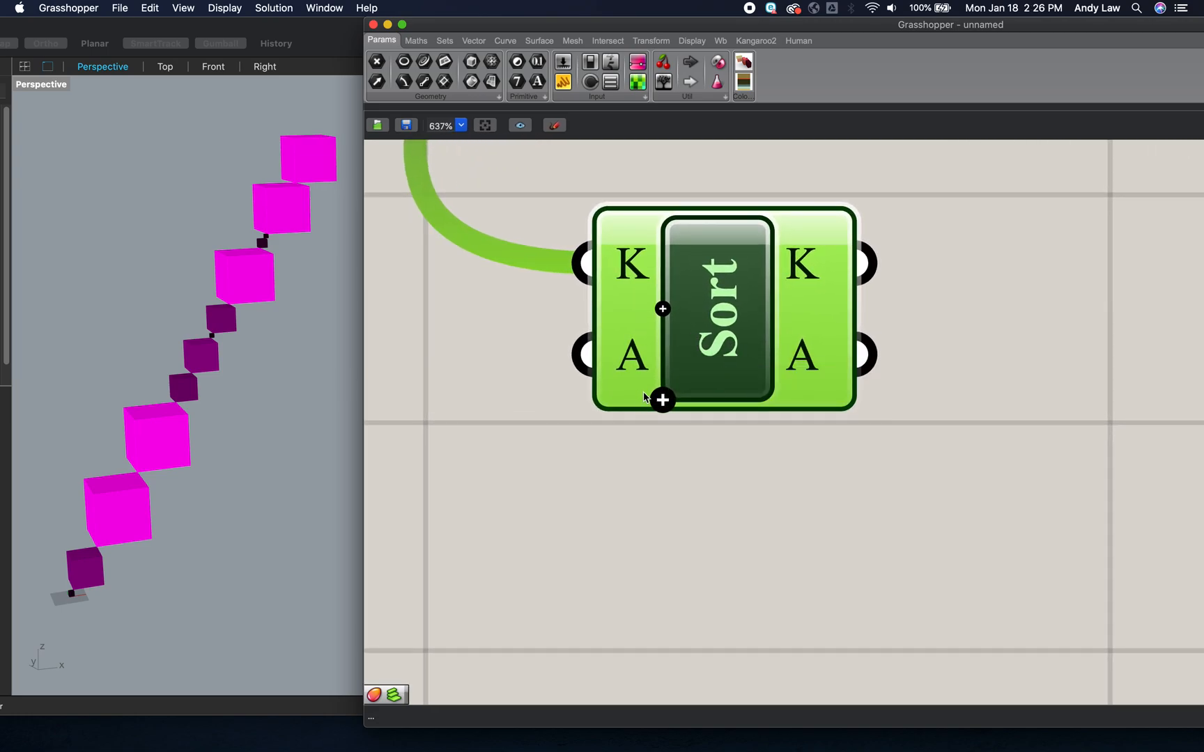
pyautogui.click(663, 400)
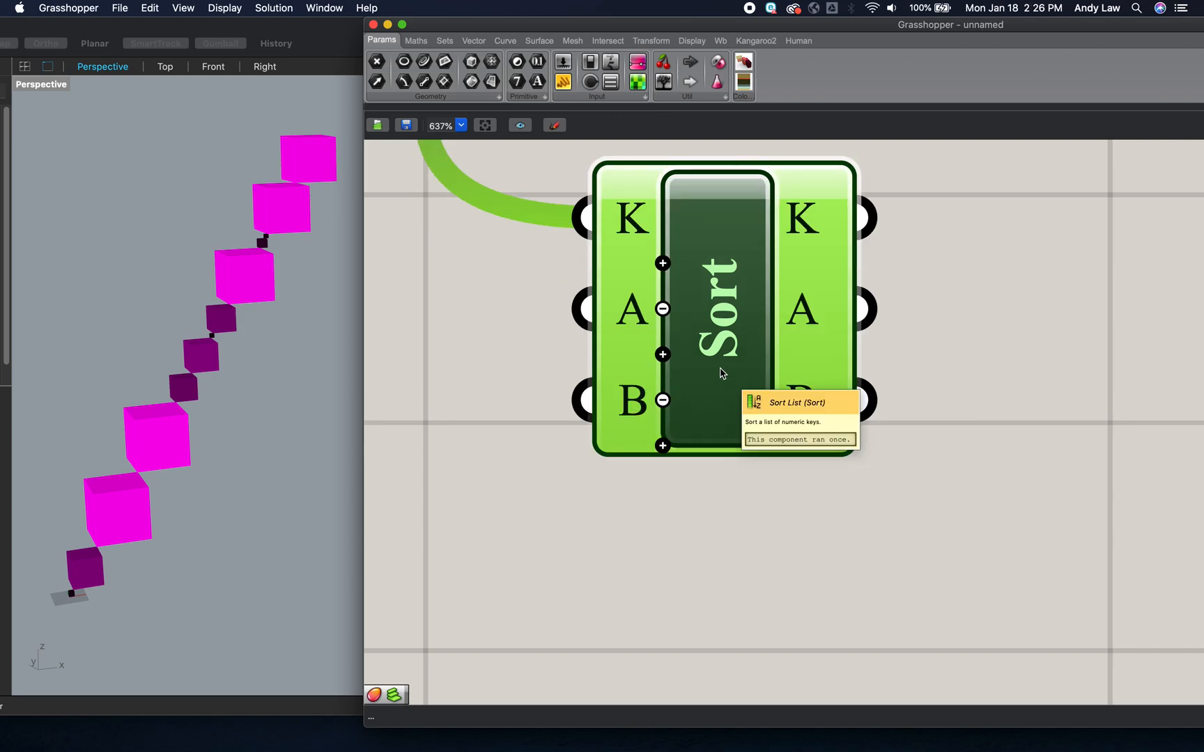
pyautogui.click(662, 445)
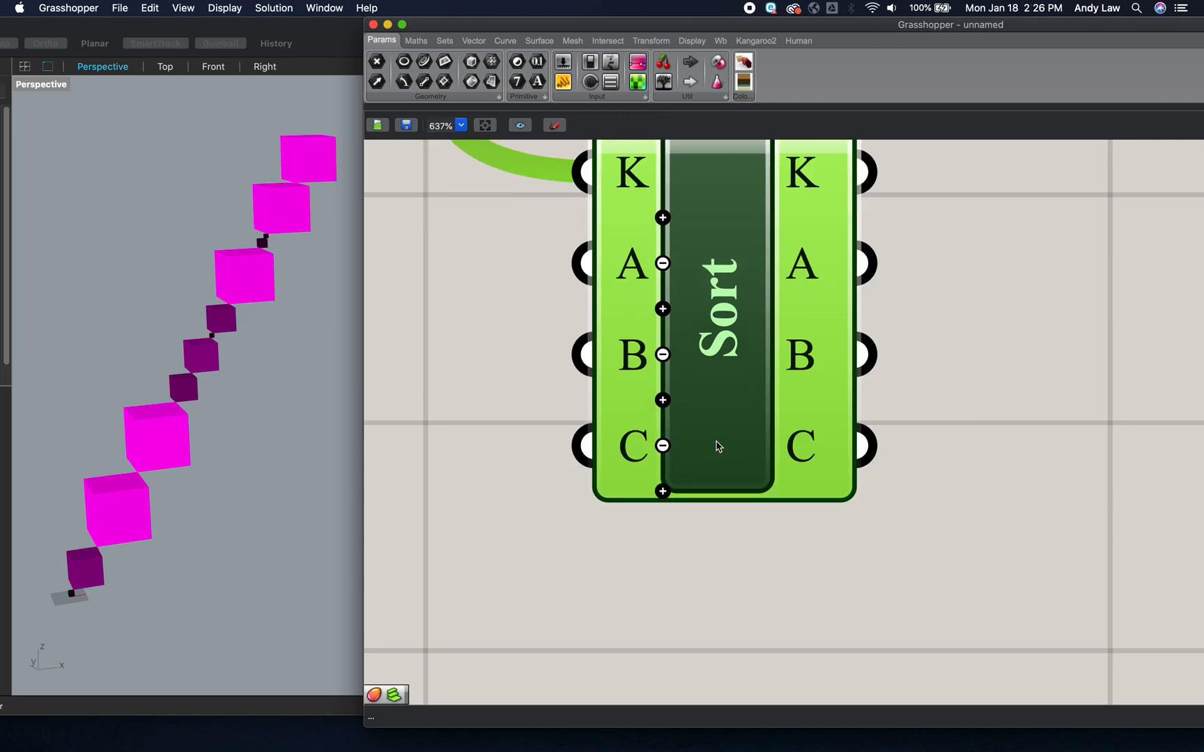
pyautogui.scroll(-2, 718, 447)
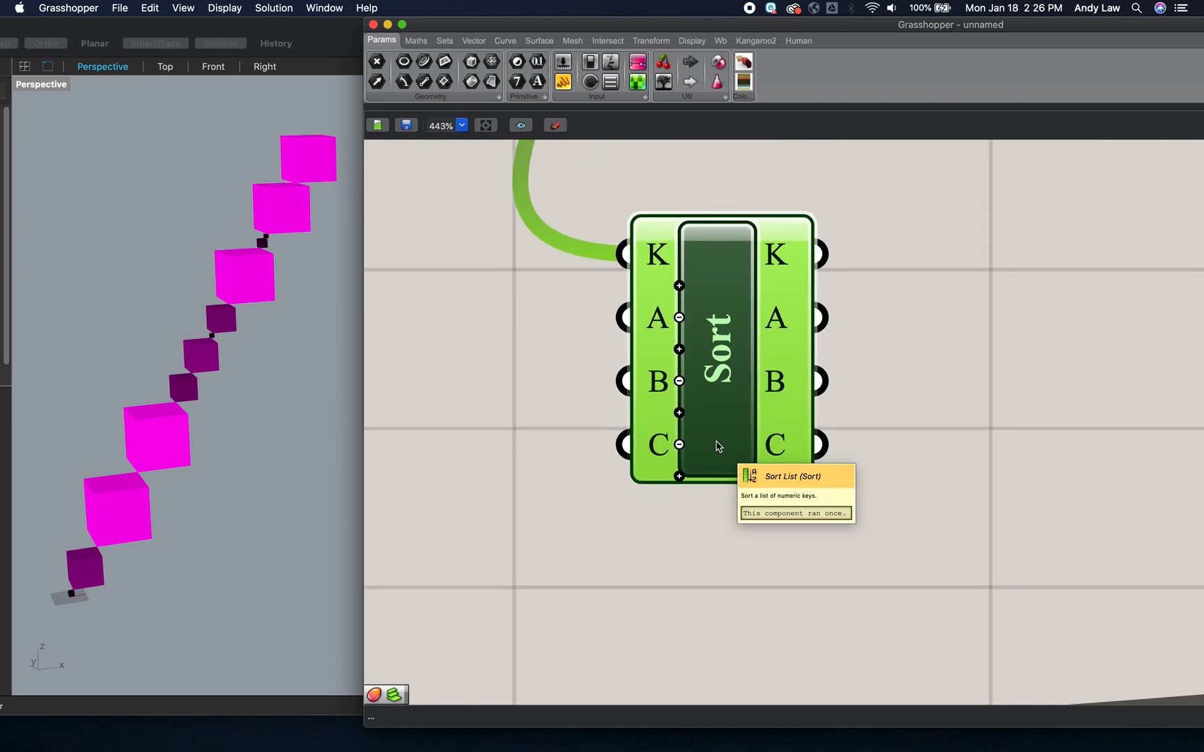
pyautogui.scroll(-6, 718, 447)
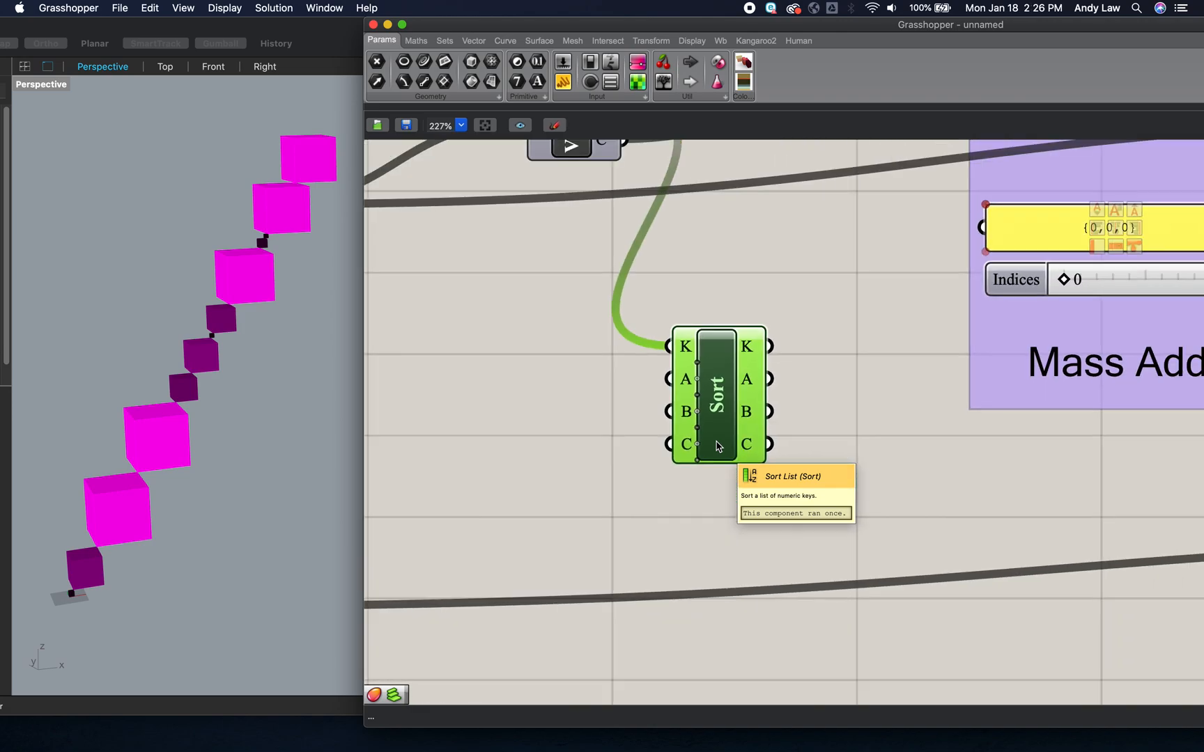
pyautogui.scroll(-2, 718, 446)
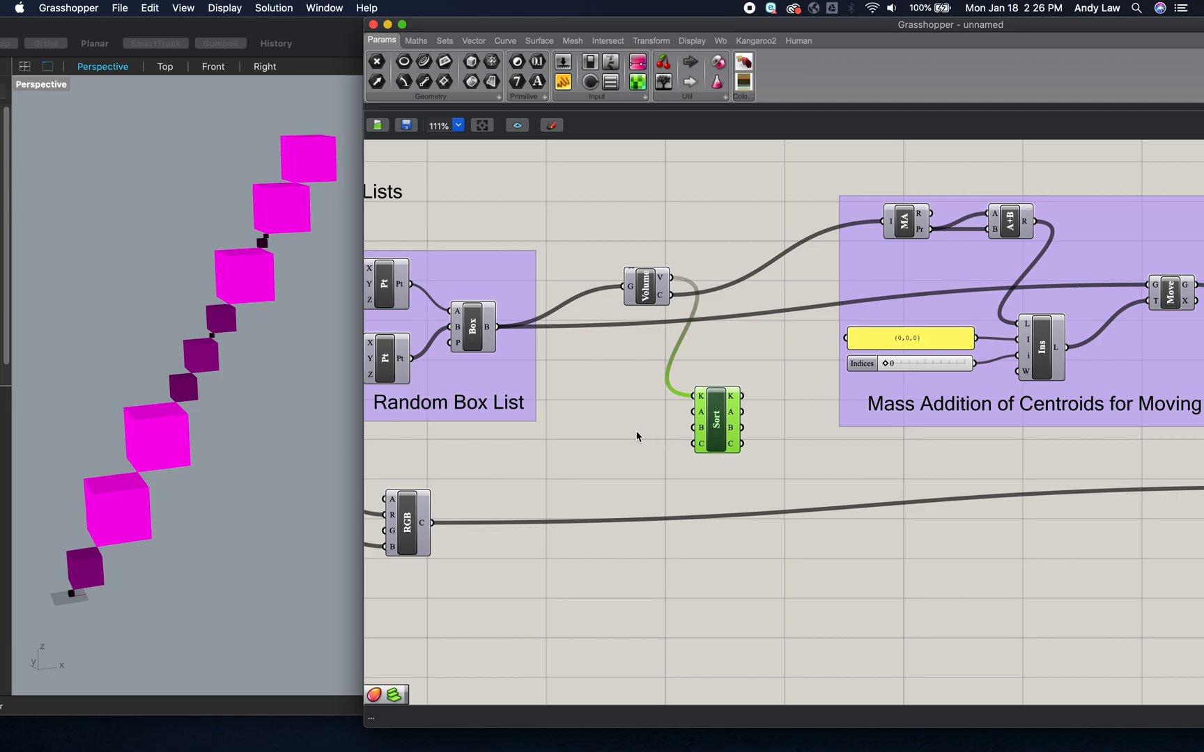
# - Wire the Volume component's centroid output into Sort List input A and reposition the Custom Preview component beside the Mass Addition group
pyautogui.hscroll(-3, 636, 436)
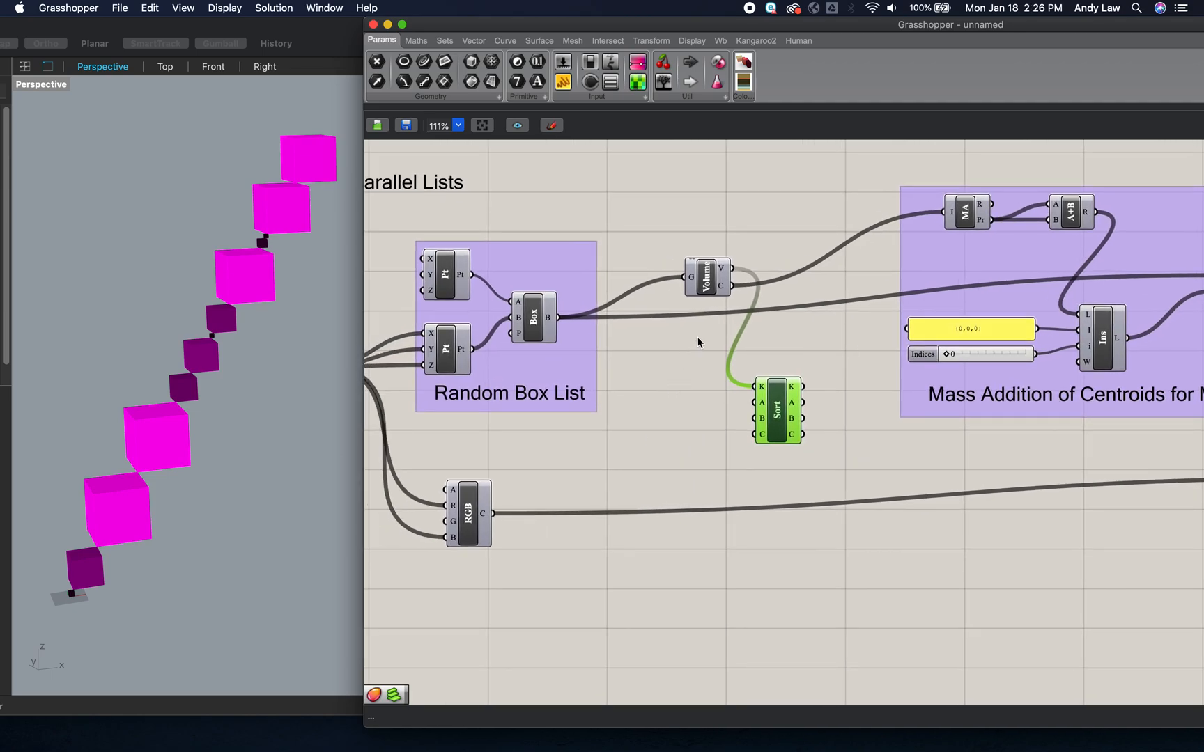
pyautogui.moveTo(732, 287); pyautogui.dragTo(750, 410)
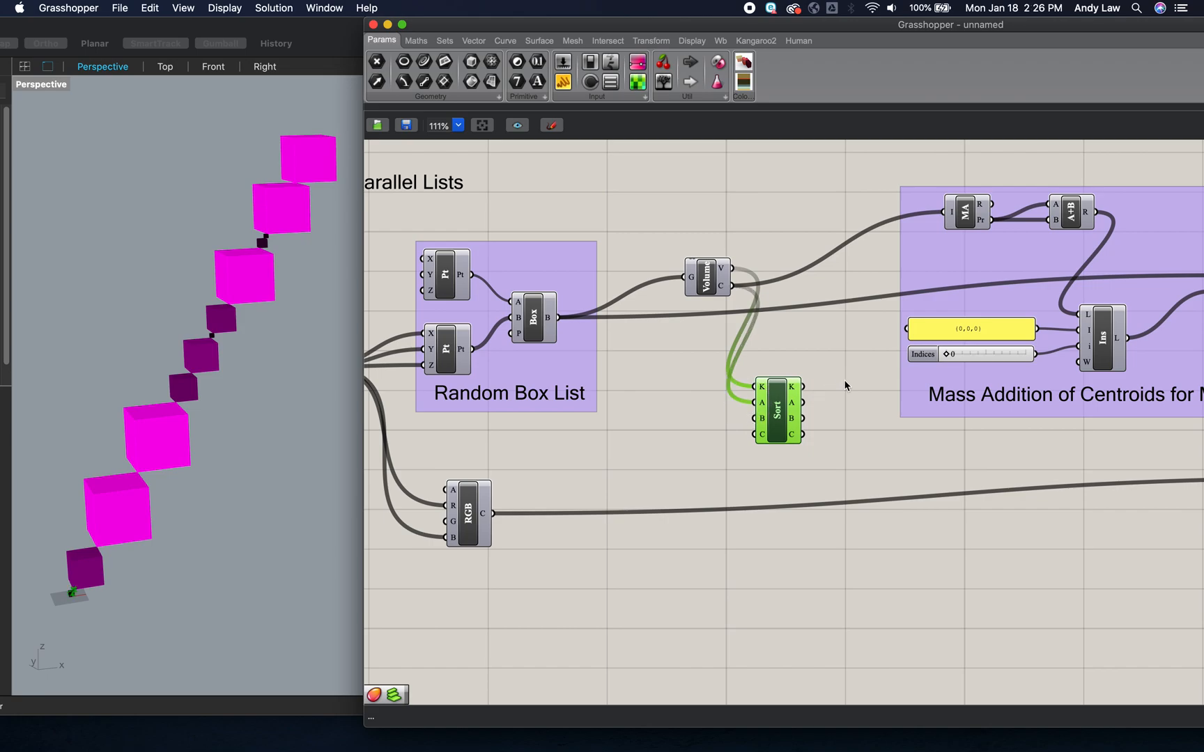
pyautogui.hscroll(3, 846, 385)
pyautogui.scroll(-5, 845, 386)
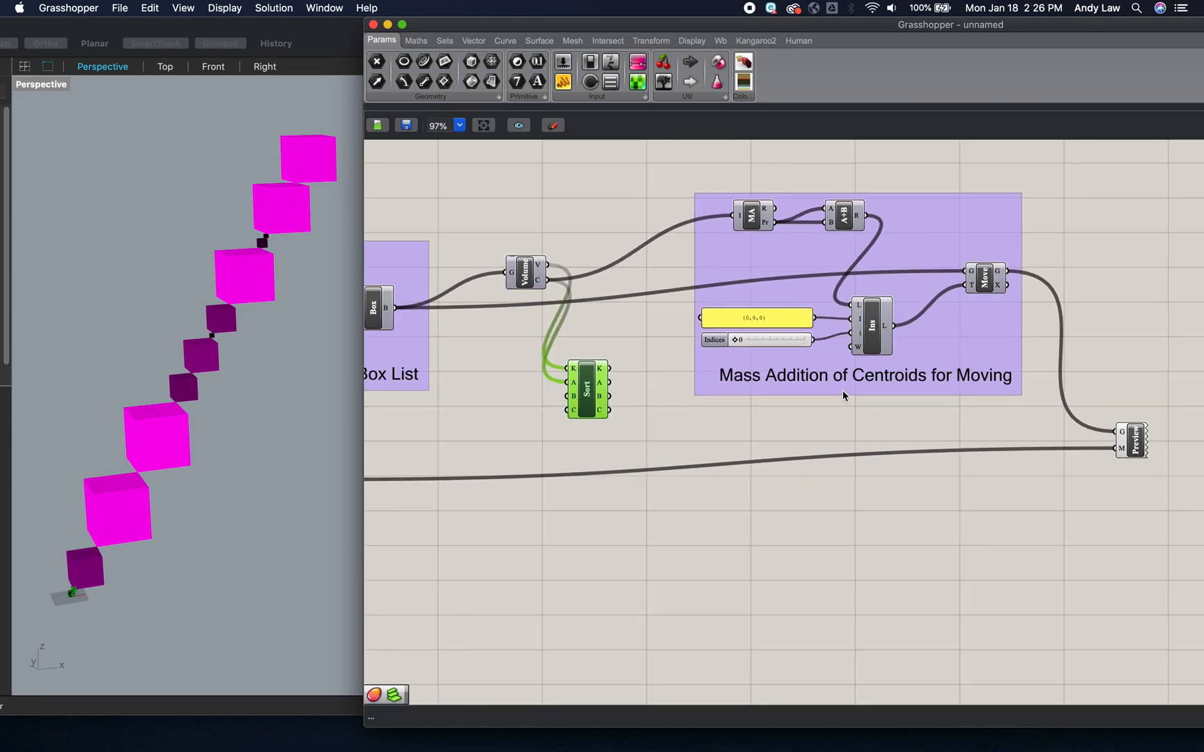
pyautogui.moveTo(1073, 437); pyautogui.dragTo(1075, 405)
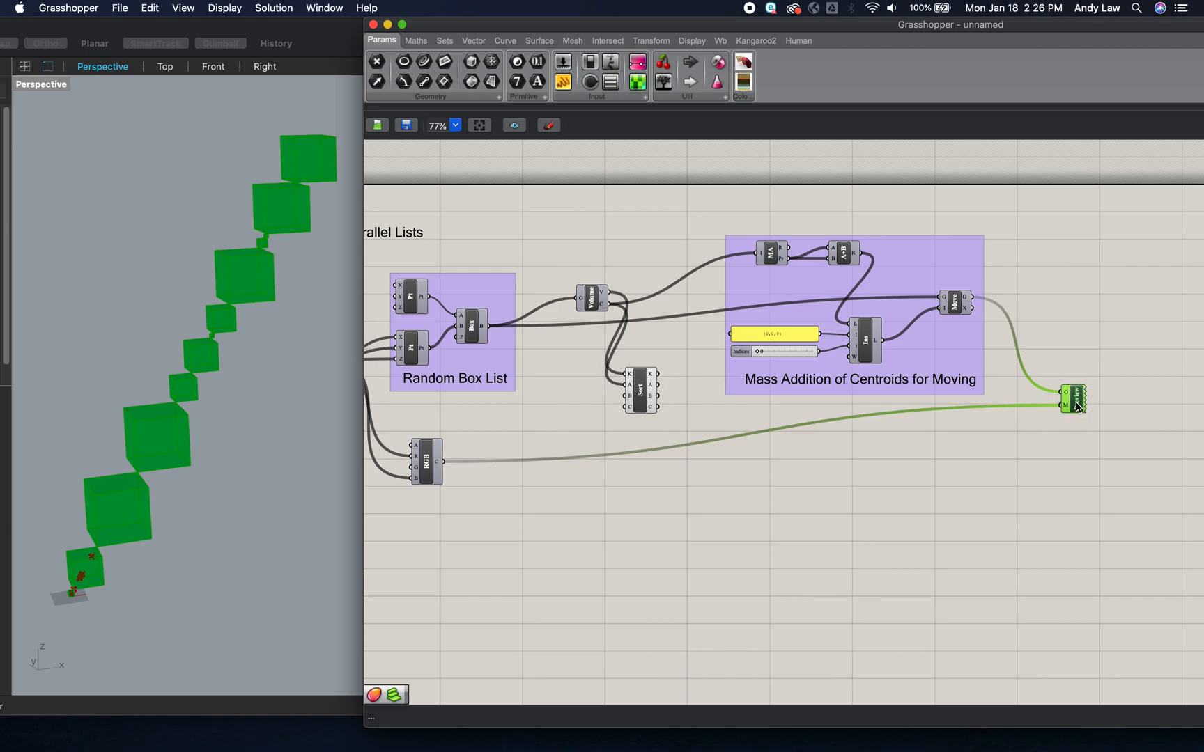
pyautogui.click(1067, 463)
# - Duplicate the whole Mass Addition group, place the copy beneath the original, and feed its Mass Addition input from Sort List output A
pyautogui.click(900, 279)
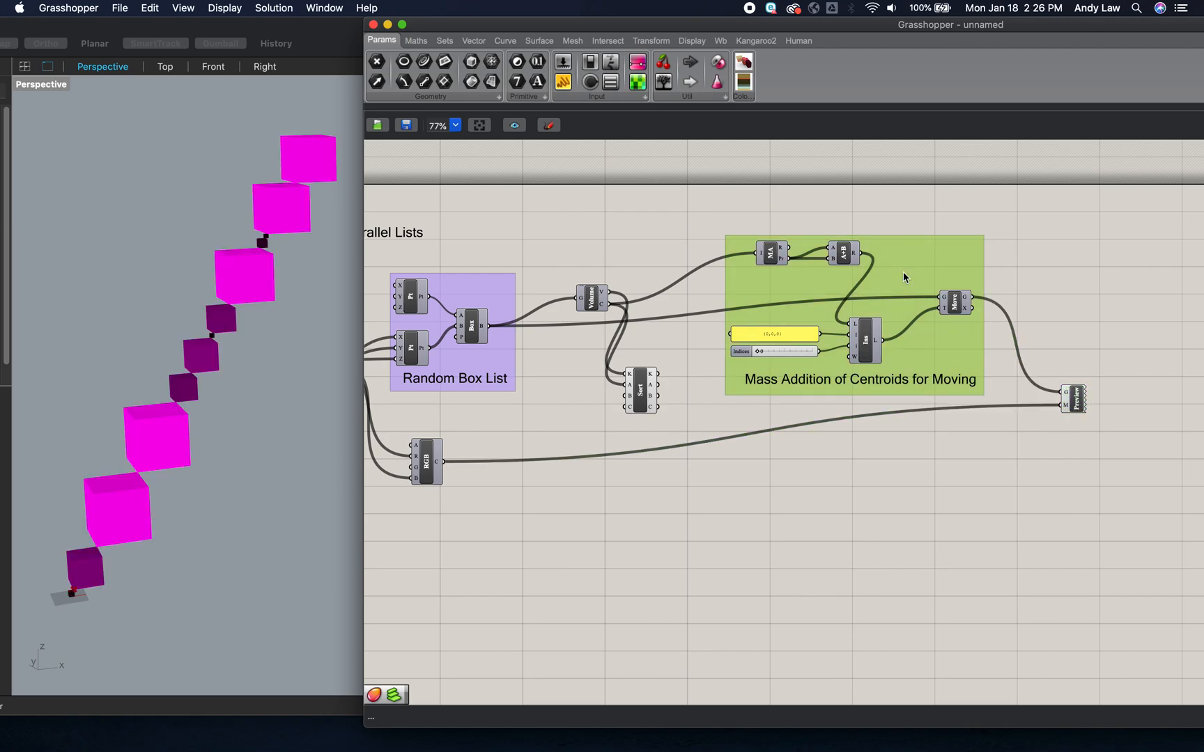
pyautogui.rightClick(904, 277)
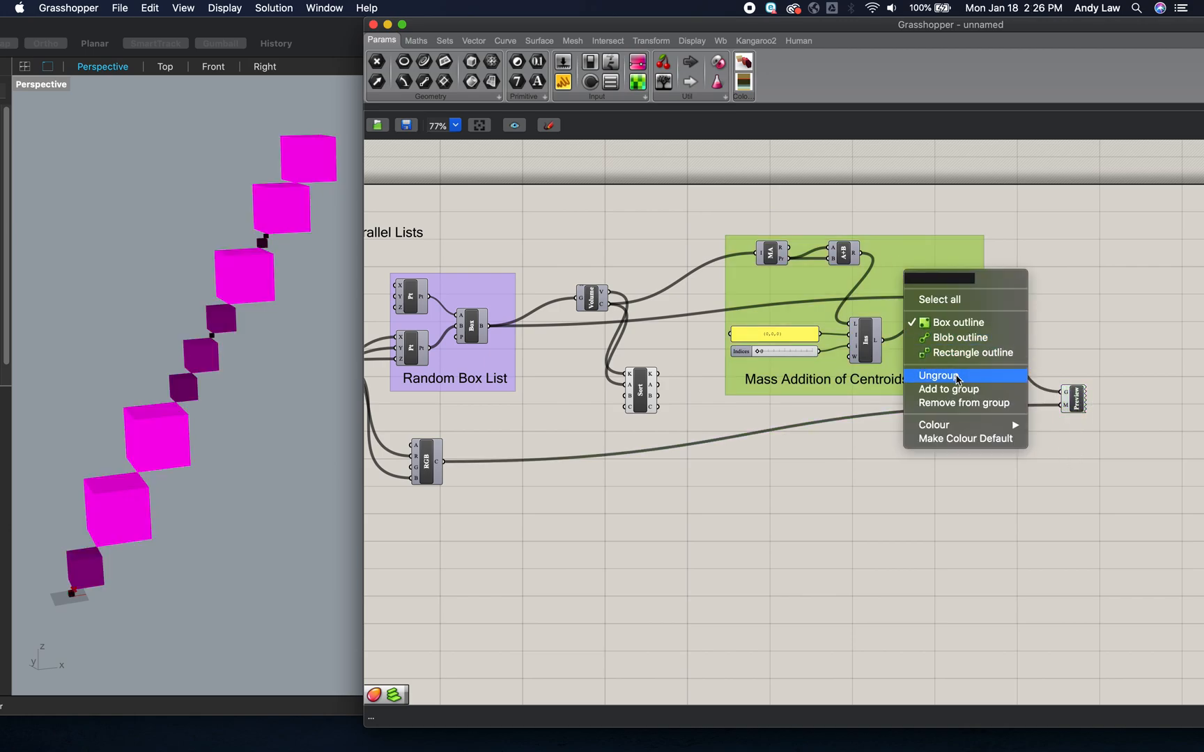
pyautogui.click(953, 301)
pyautogui.press('super+c')
pyautogui.press('super+v')
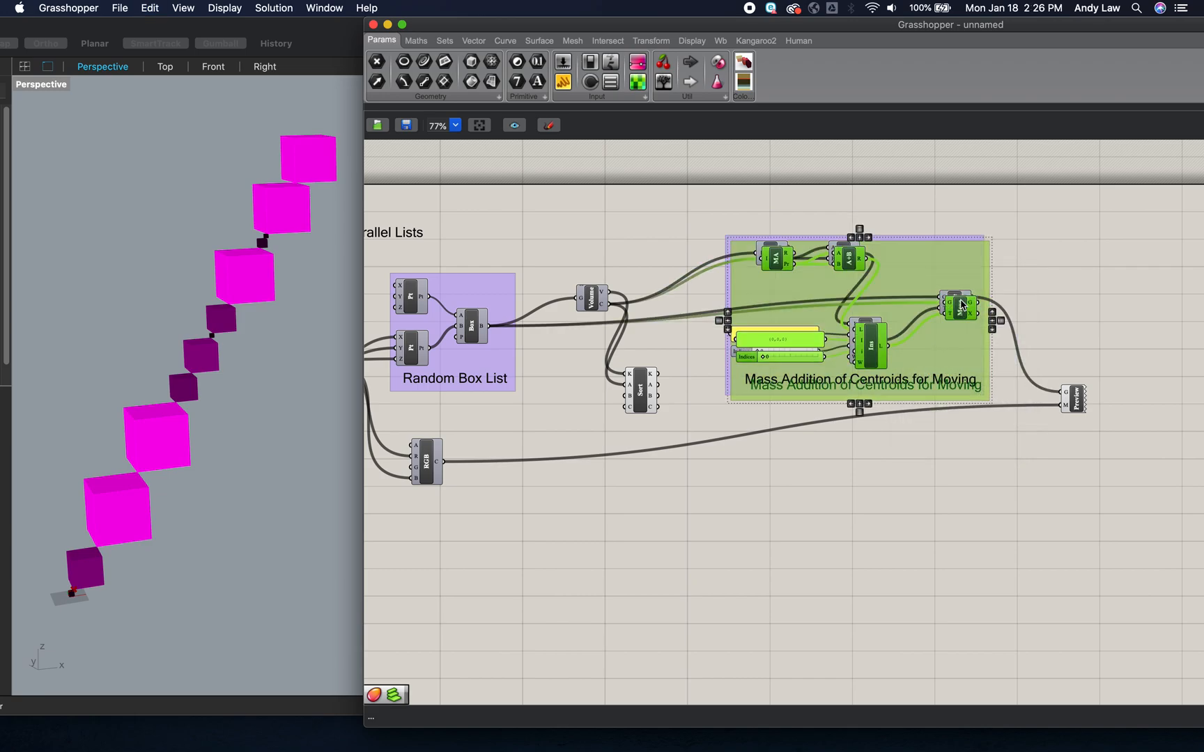
pyautogui.moveTo(926, 277); pyautogui.dragTo(935, 465)
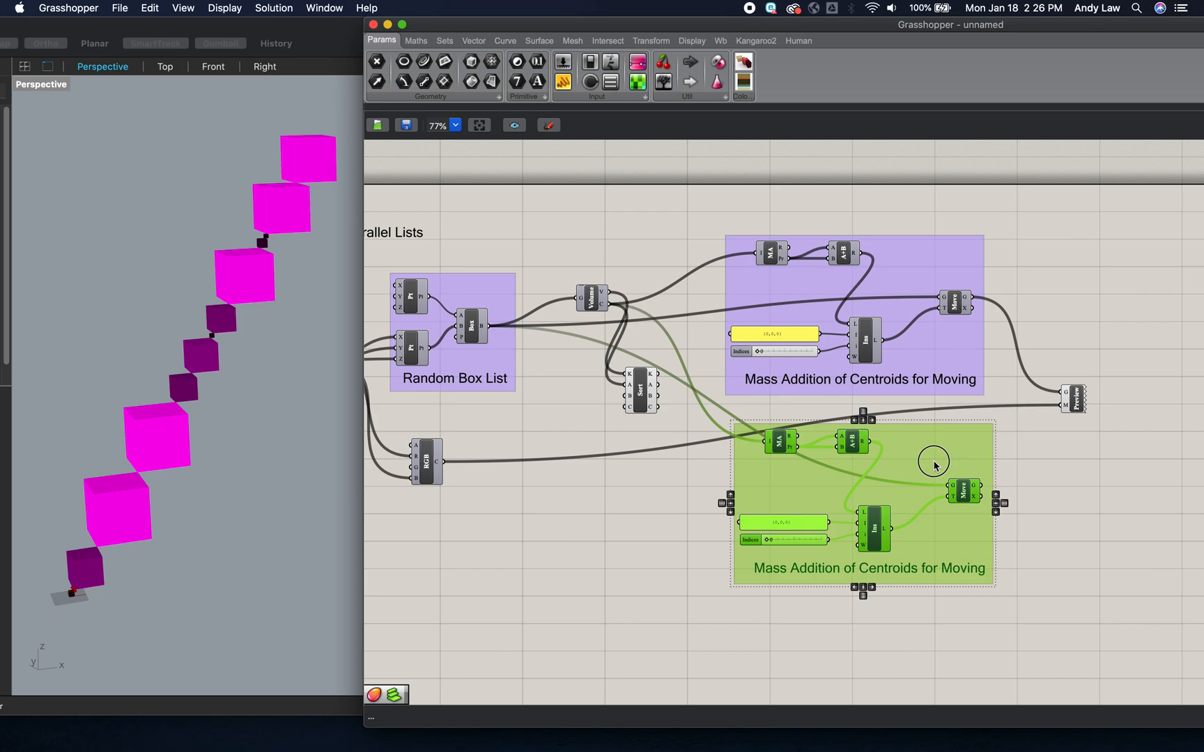
pyautogui.click(691, 505)
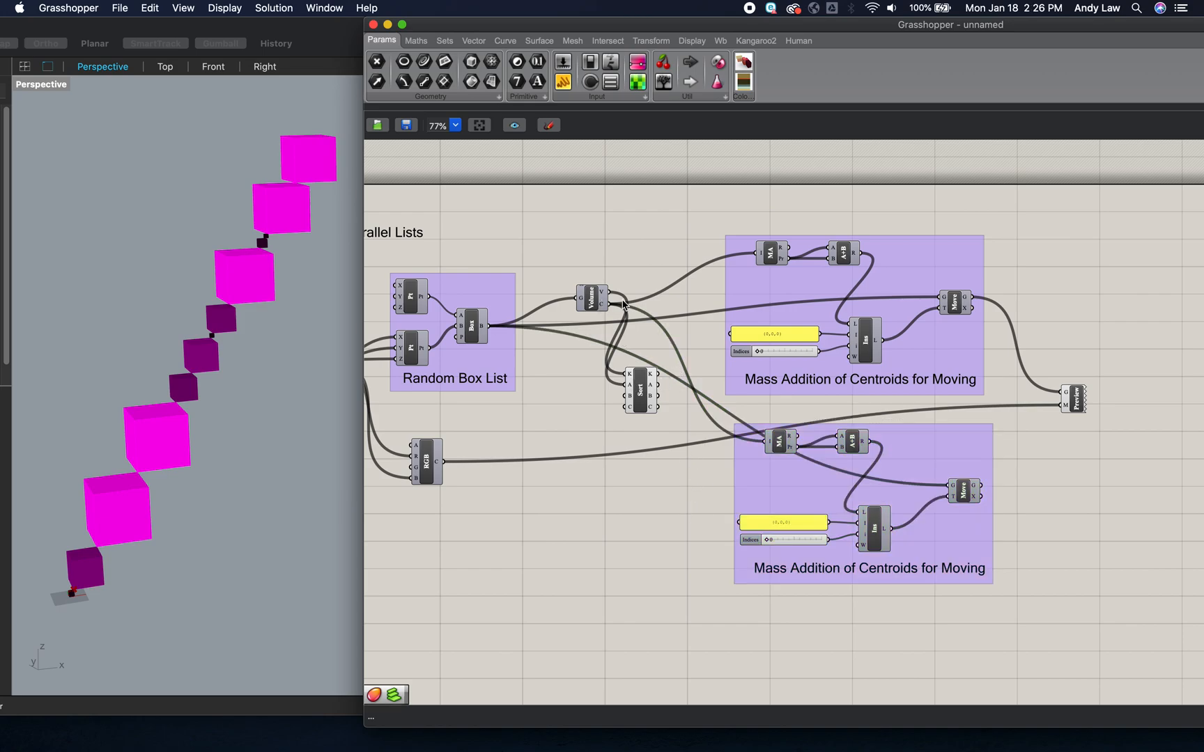
pyautogui.moveTo(662, 390); pyautogui.dragTo(765, 448)
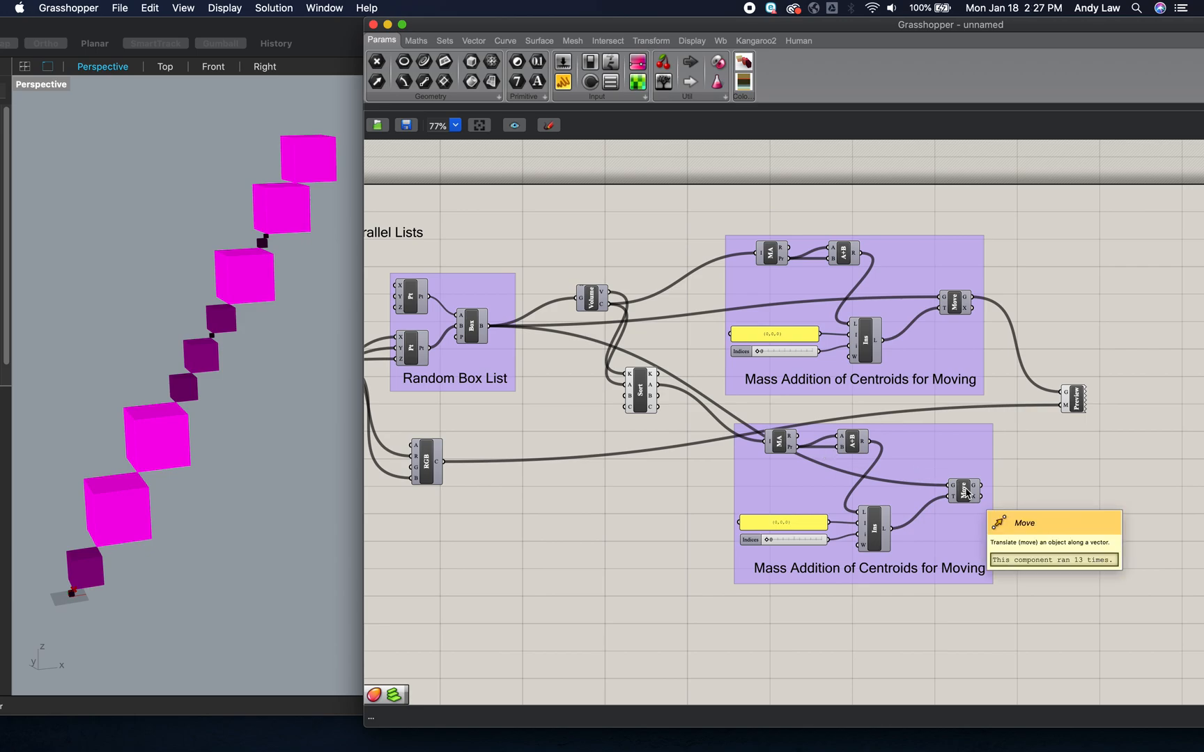
# - Duplicate the Custom Preview beside the copied Mass Addition group and wire that group's Move geometry output into its G input
pyautogui.moveTo(1083, 406); pyautogui.dragTo(1083, 392)
pyautogui.click(1085, 428)
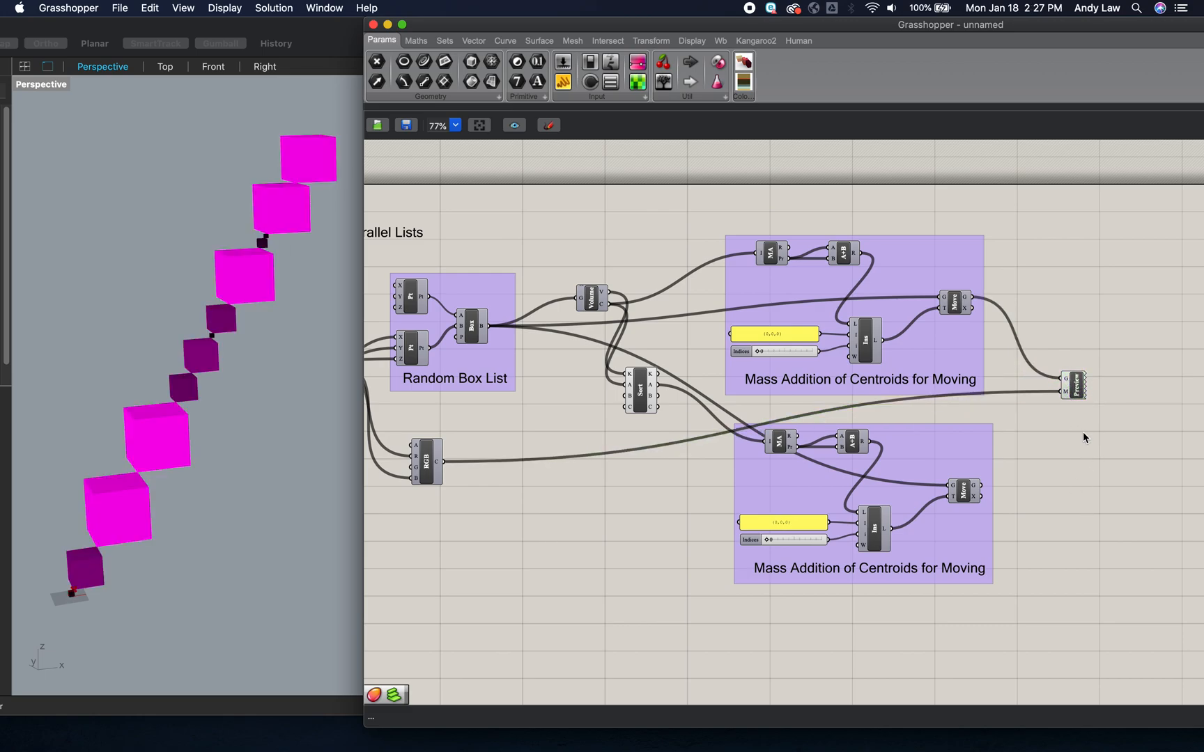
pyautogui.click(1076, 389)
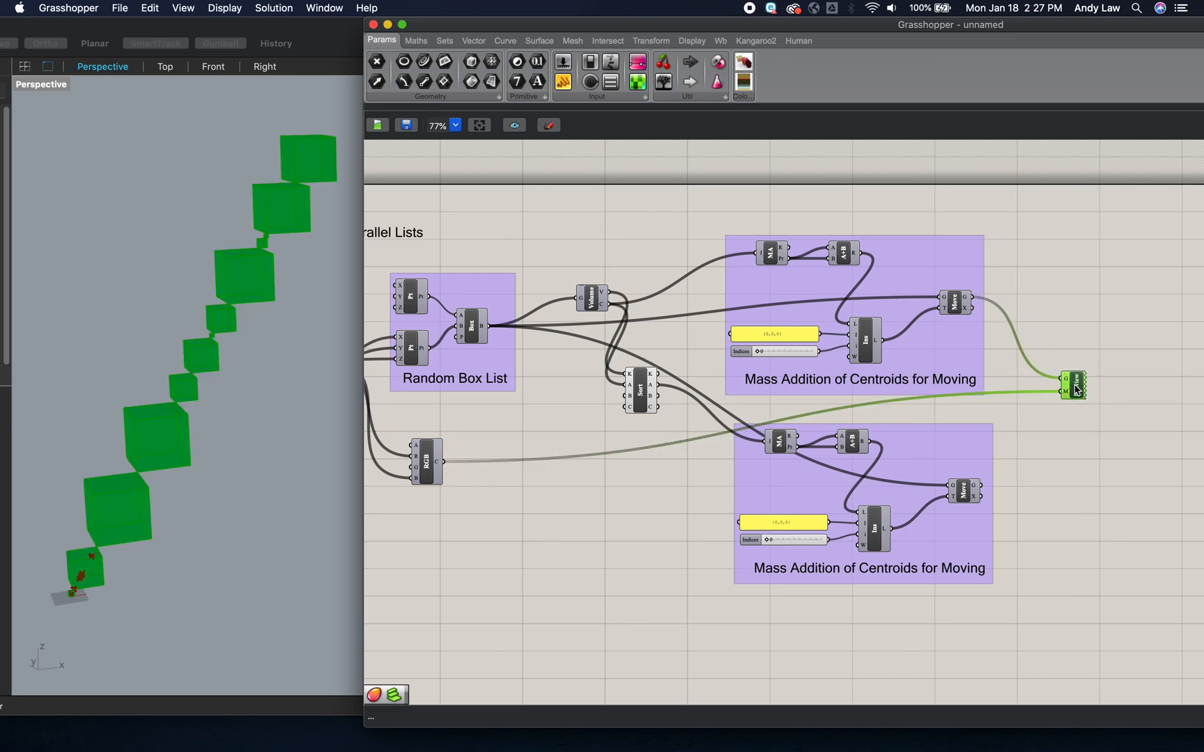
pyautogui.press('super+v')
pyautogui.moveTo(1078, 392); pyautogui.dragTo(1080, 503)
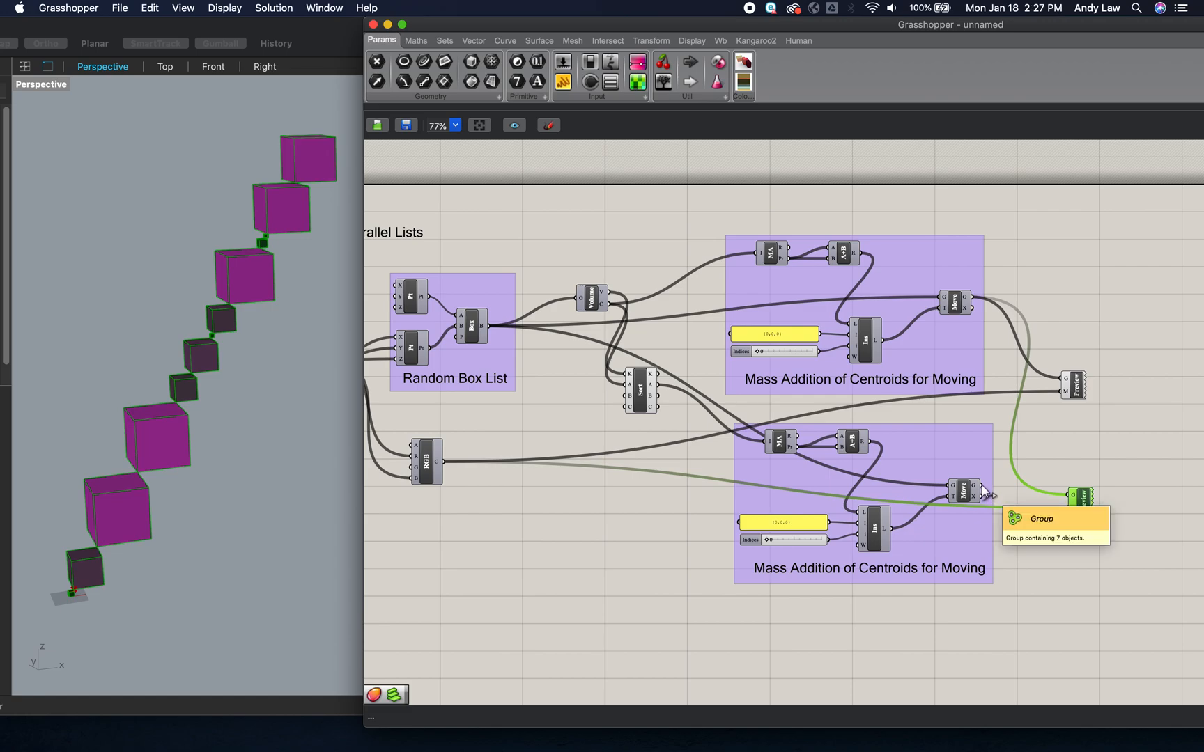
pyautogui.click(1027, 422)
pyautogui.moveTo(982, 486); pyautogui.dragTo(1069, 496)
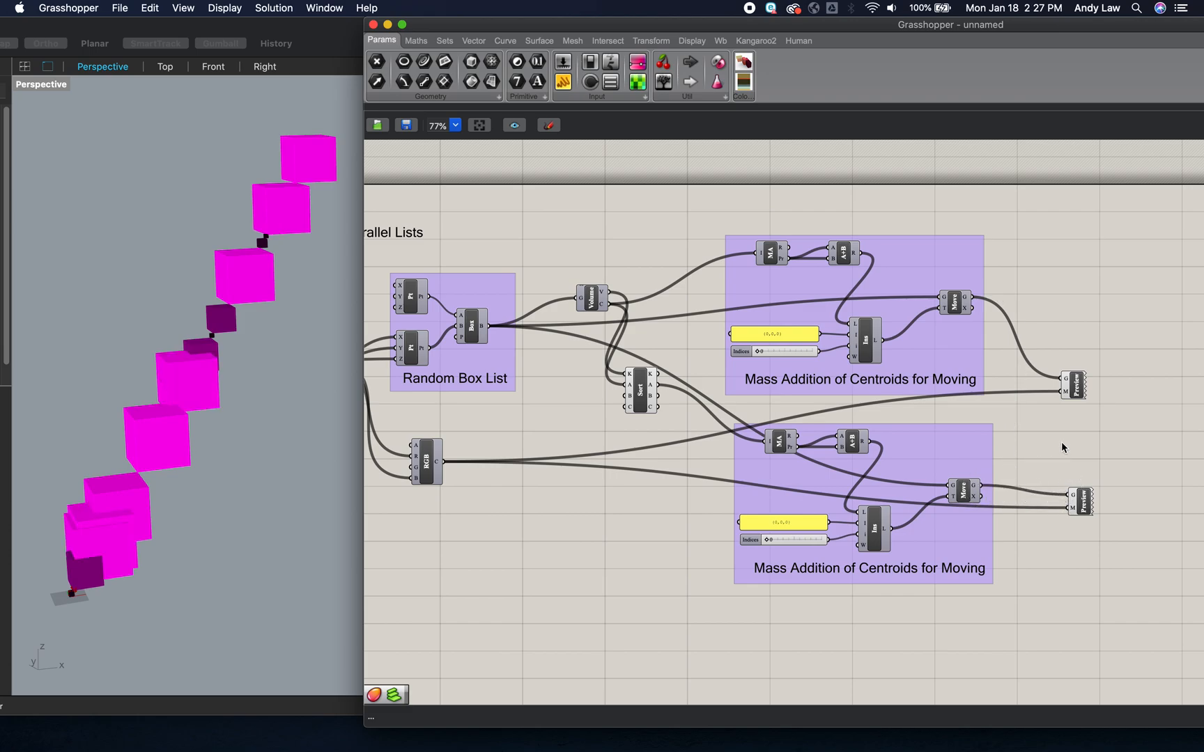
# - Turn off the viewport preview of the original Custom Preview component
pyautogui.click(1073, 385)
pyautogui.rightClick(1064, 387)
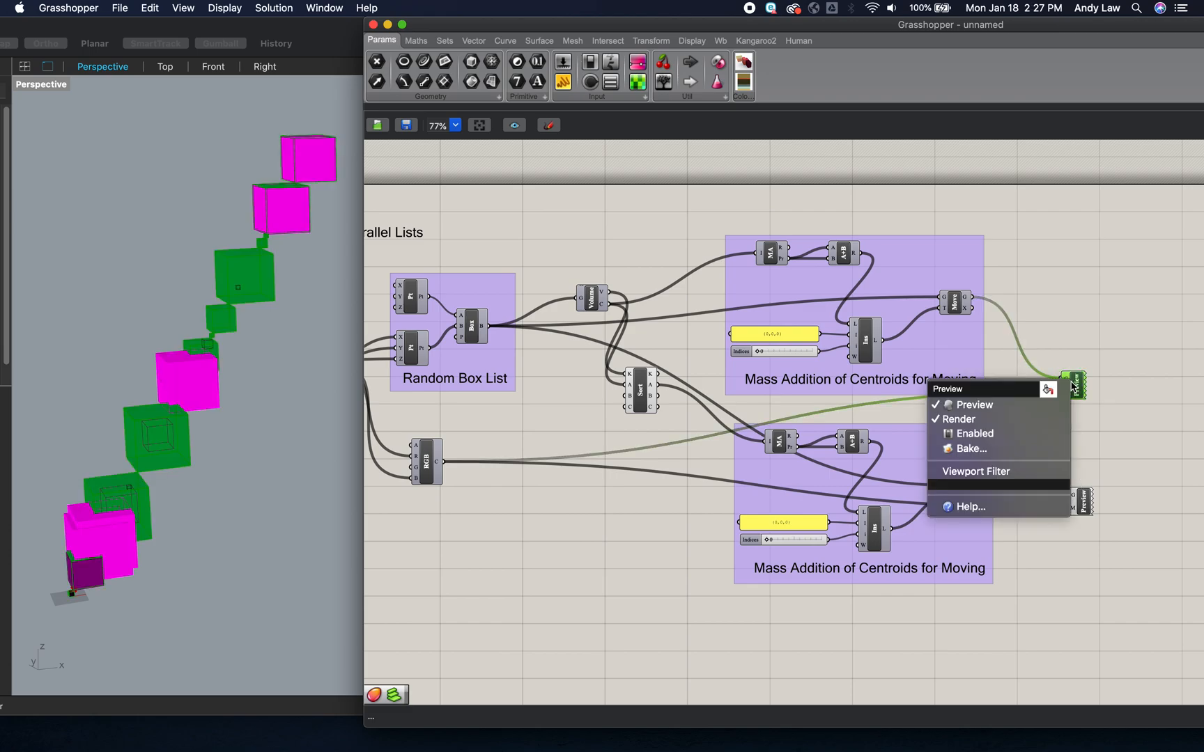
pyautogui.click(1037, 411)
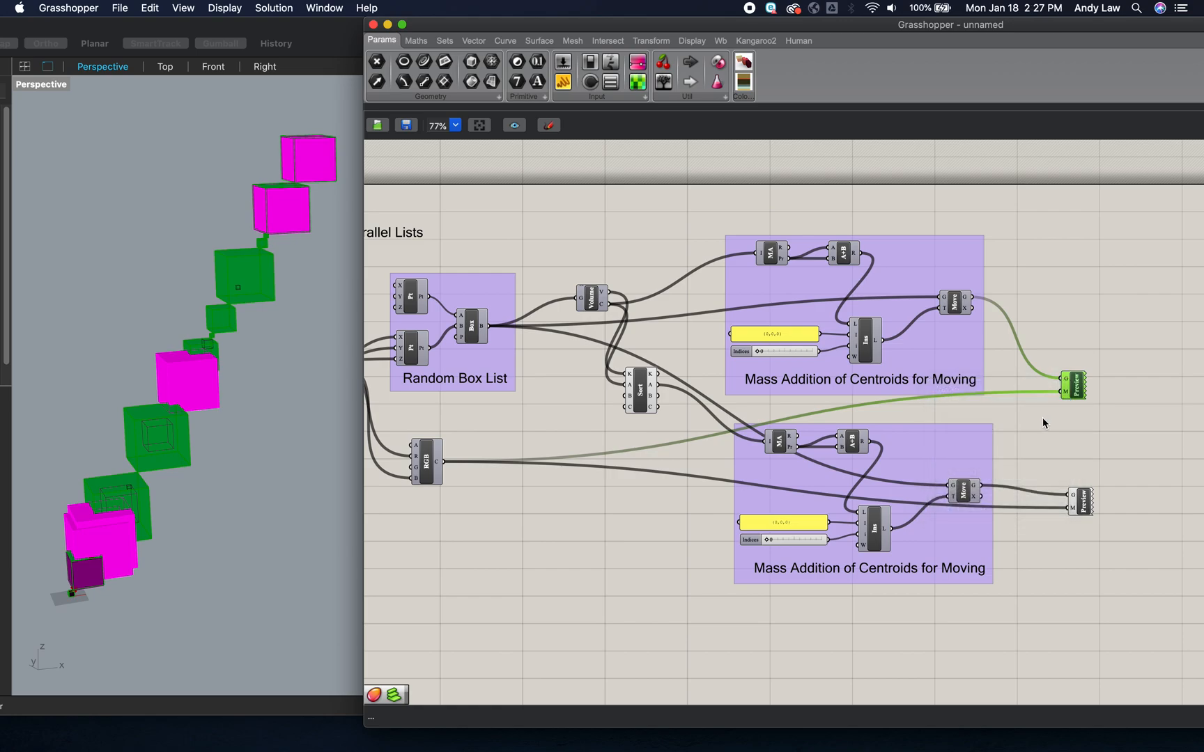
pyautogui.click(1053, 429)
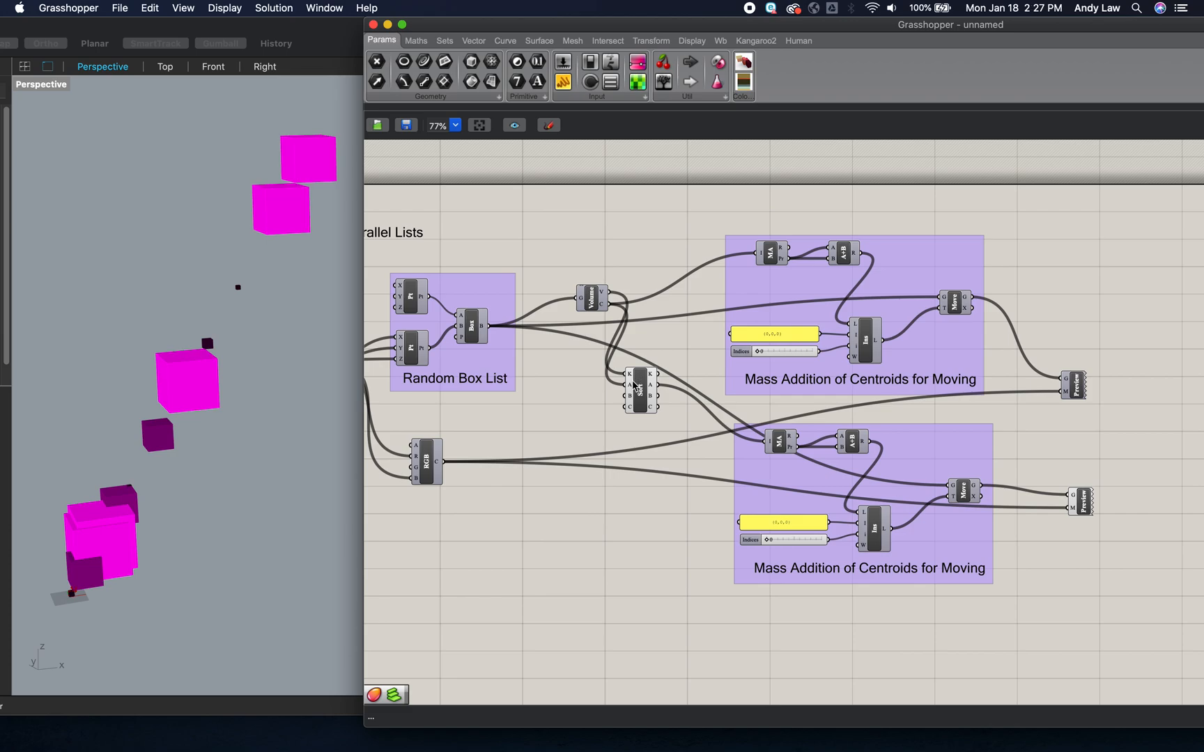
# - Wire the Box output into Sort List input B and Sort List output B into the copied Move component's geometry input
pyautogui.moveTo(632, 378)
pyautogui.moveTo(489, 326); pyautogui.dragTo(620, 401)
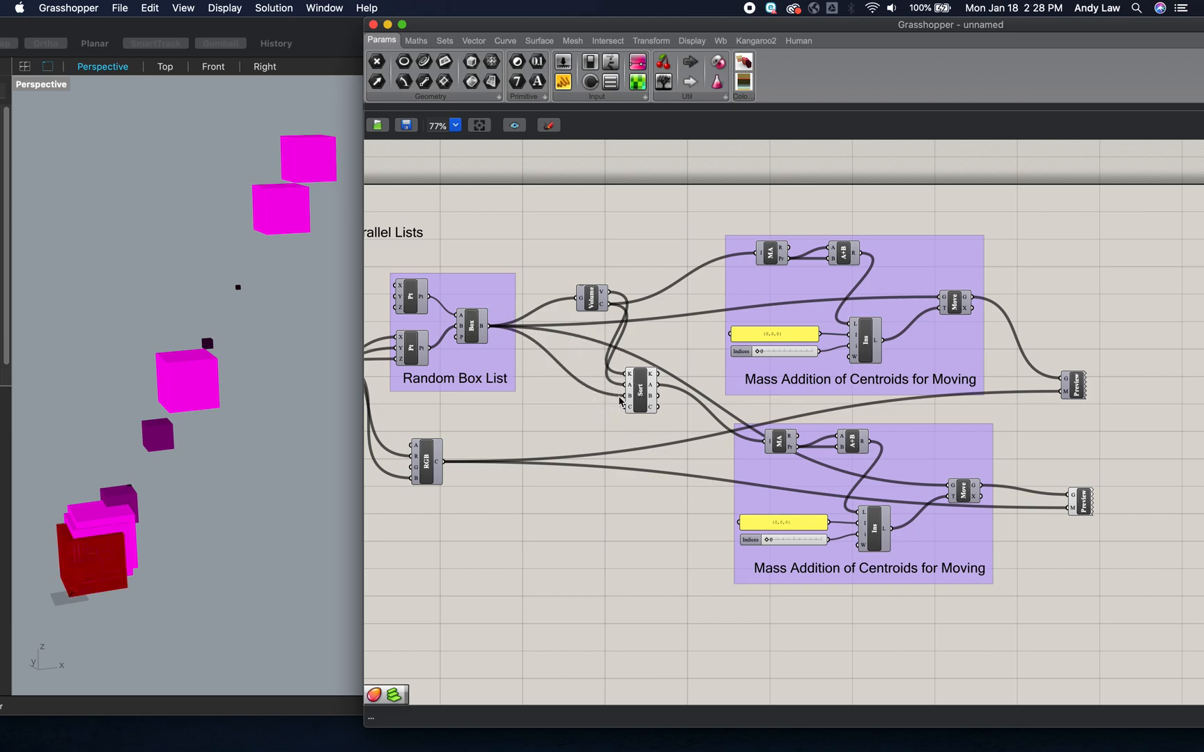
pyautogui.moveTo(659, 396); pyautogui.dragTo(942, 492)
pyautogui.moveTo(942, 490); pyautogui.dragTo(942, 490)
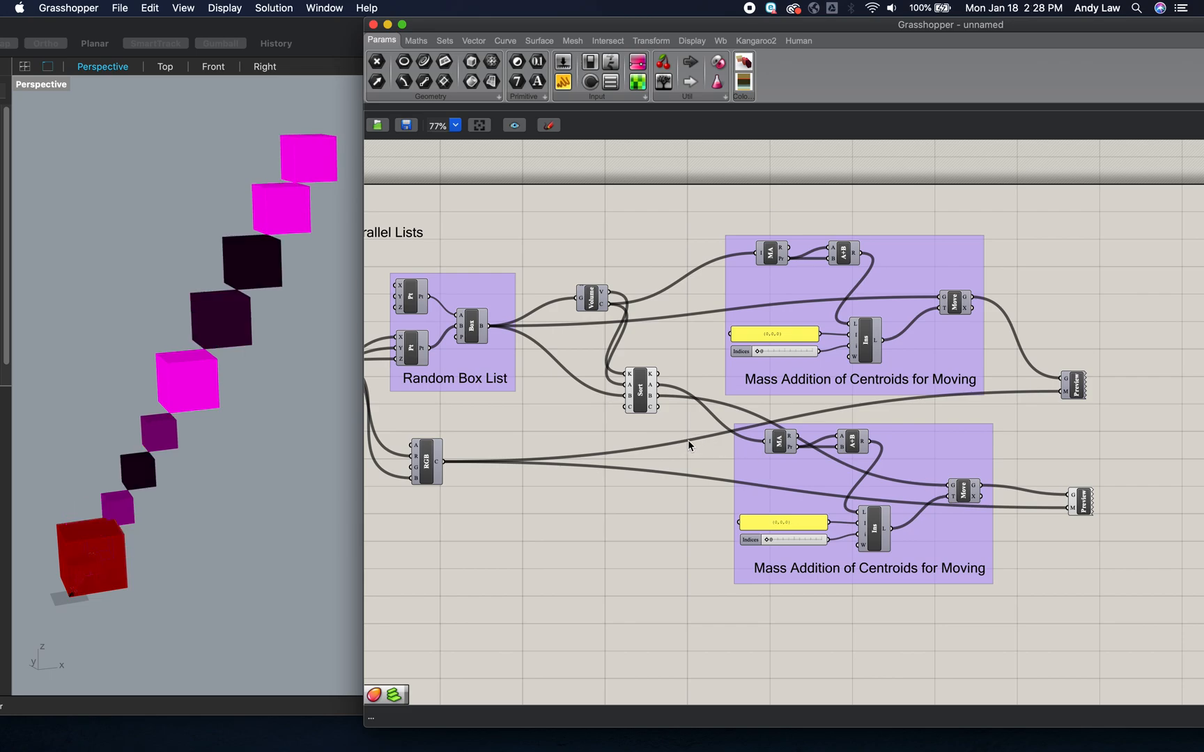
# - Turn off the viewport preview of the Sort List component
pyautogui.click(641, 394)
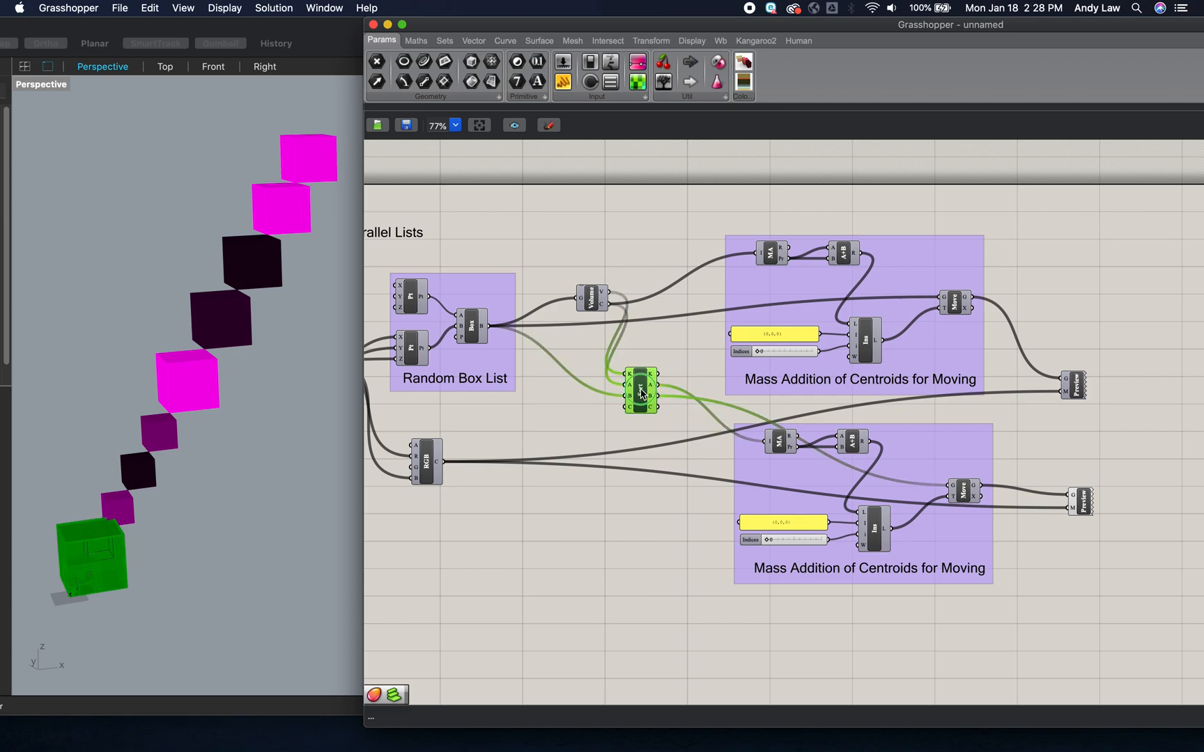
pyautogui.rightClick(641, 394)
pyautogui.click(673, 412)
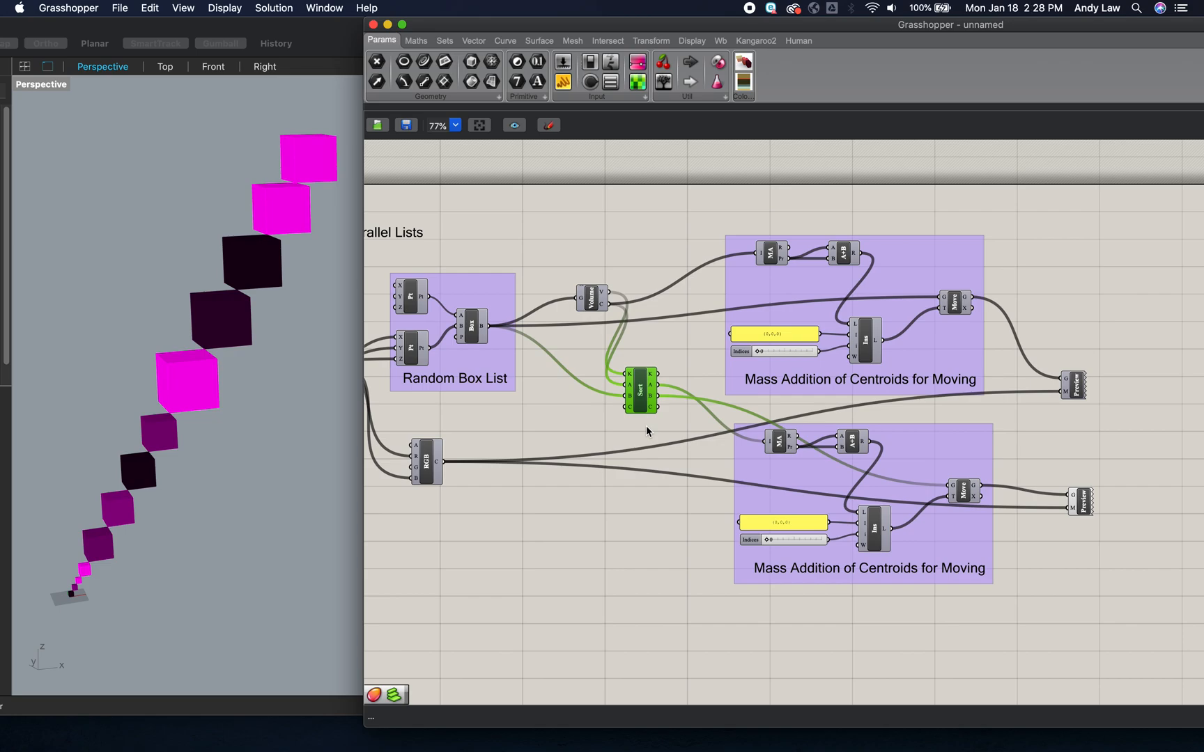
pyautogui.click(646, 426)
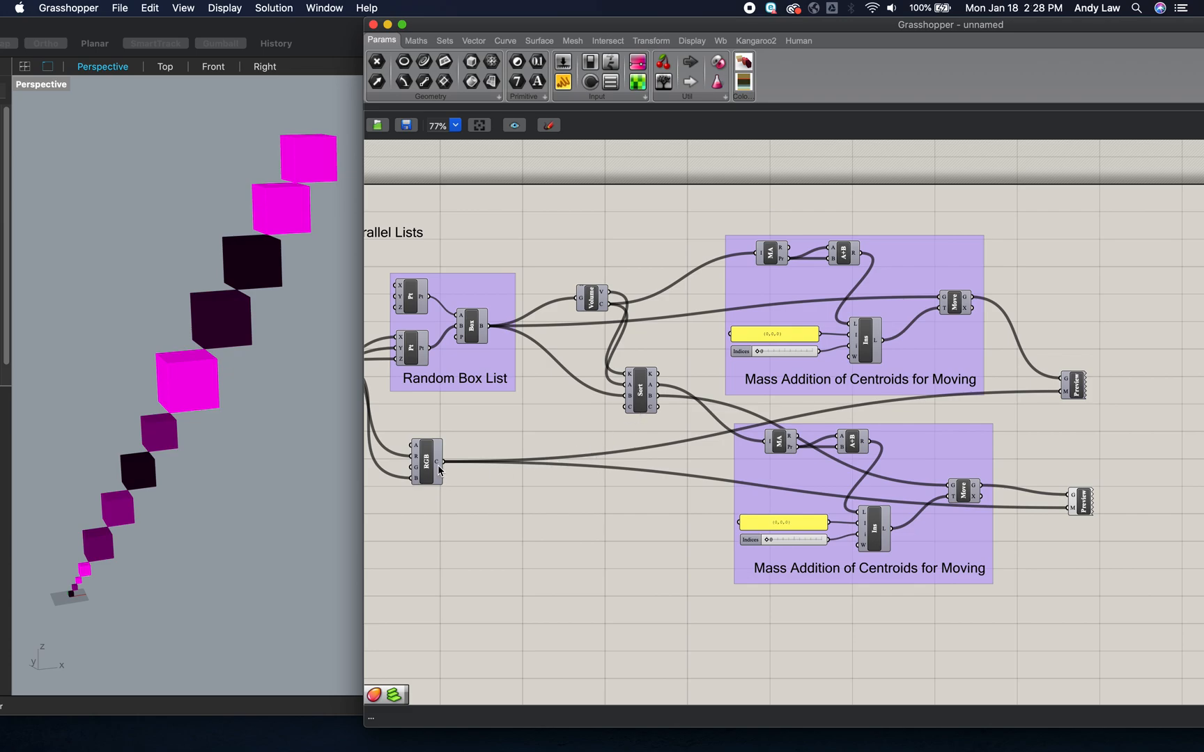
# - Route the RGB colours through Sort List input and output C into the copied Custom Preview's material input, and nudge Sort List upward
pyautogui.moveTo(438, 470)
pyautogui.click(542, 439)
pyautogui.moveTo(542, 437); pyautogui.dragTo(1064, 514)
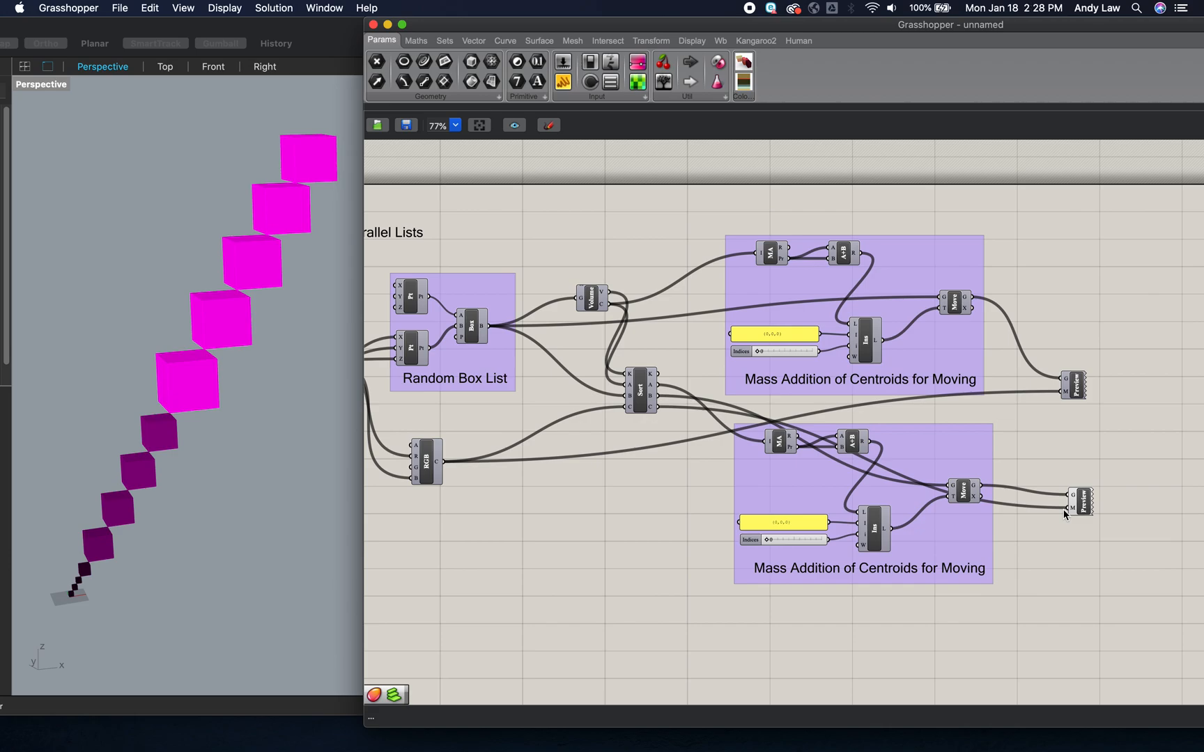
pyautogui.click(641, 385)
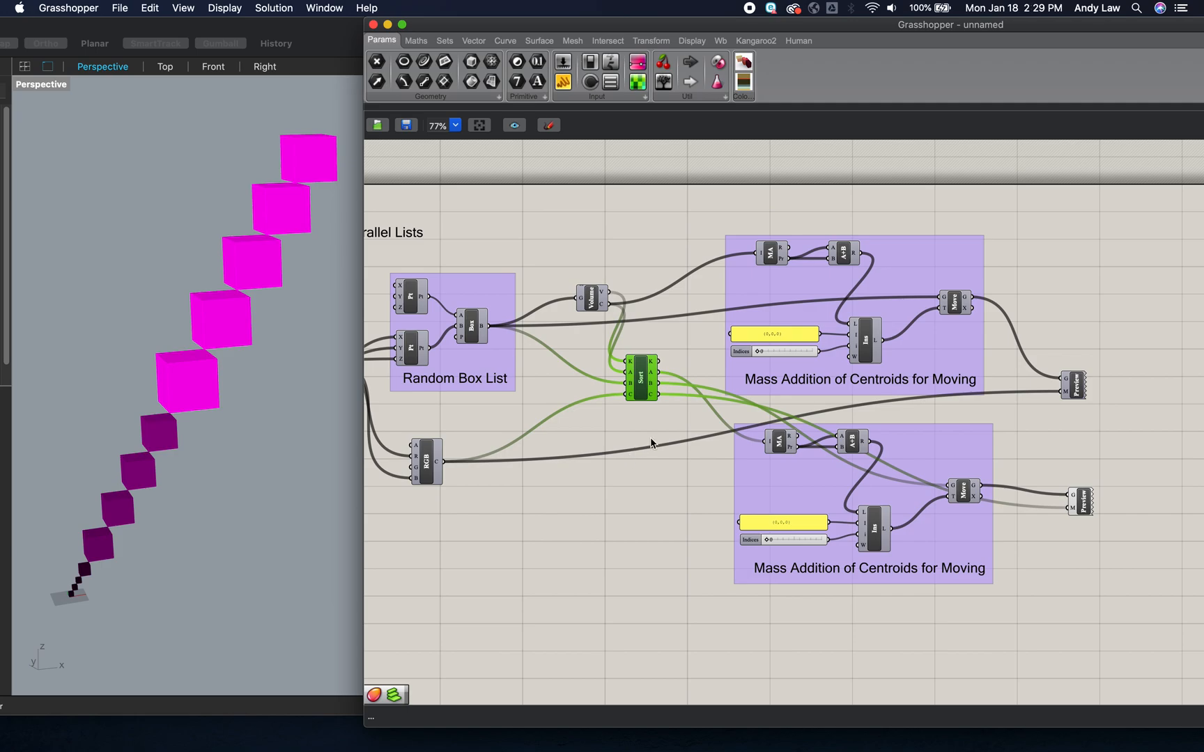
pyautogui.click(651, 442)
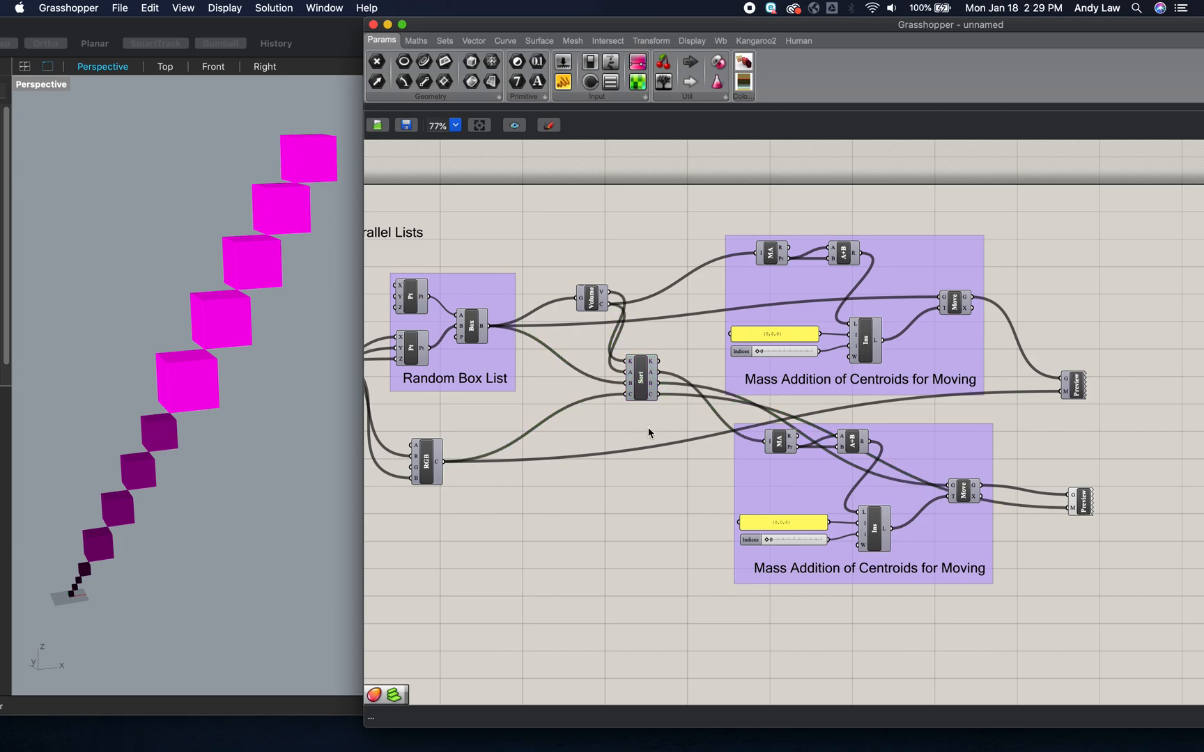
# - Add a "Before Sorting" scribble beneath the original Custom Preview and group the two together
pyautogui.doubleClick(1125, 427)
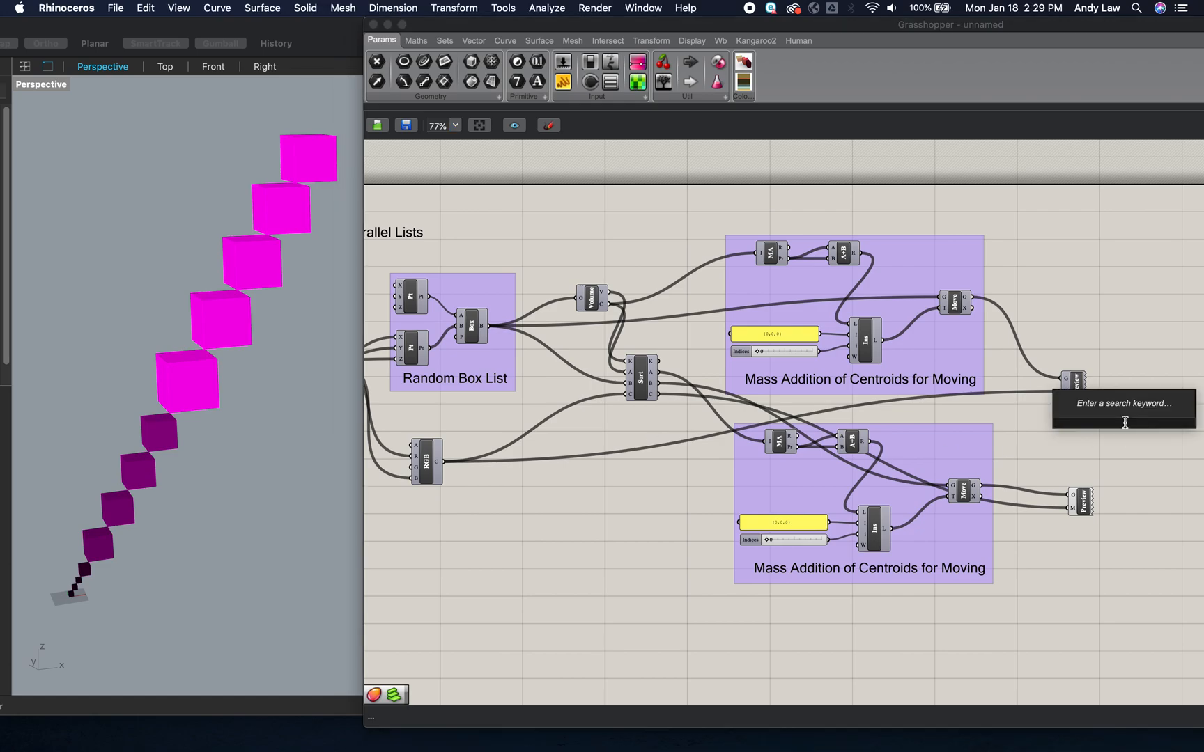
pyautogui.write('~')
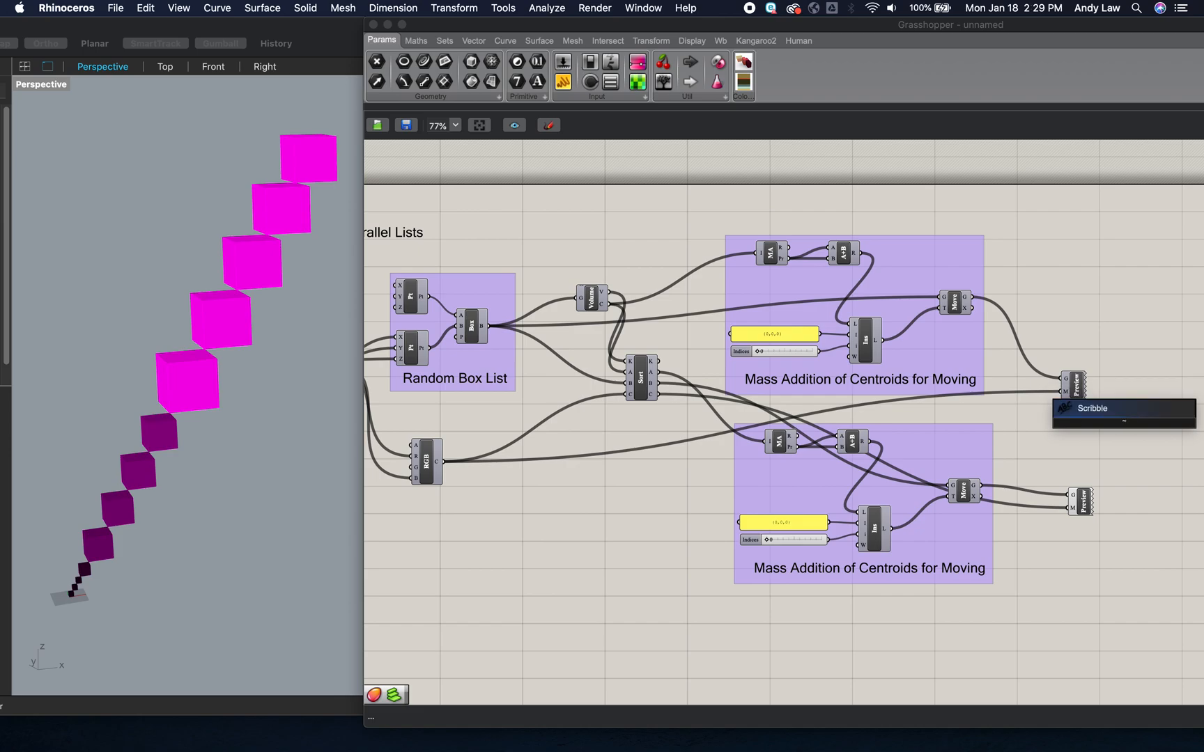
pyautogui.write('Before Sorting')
pyautogui.press('Return')
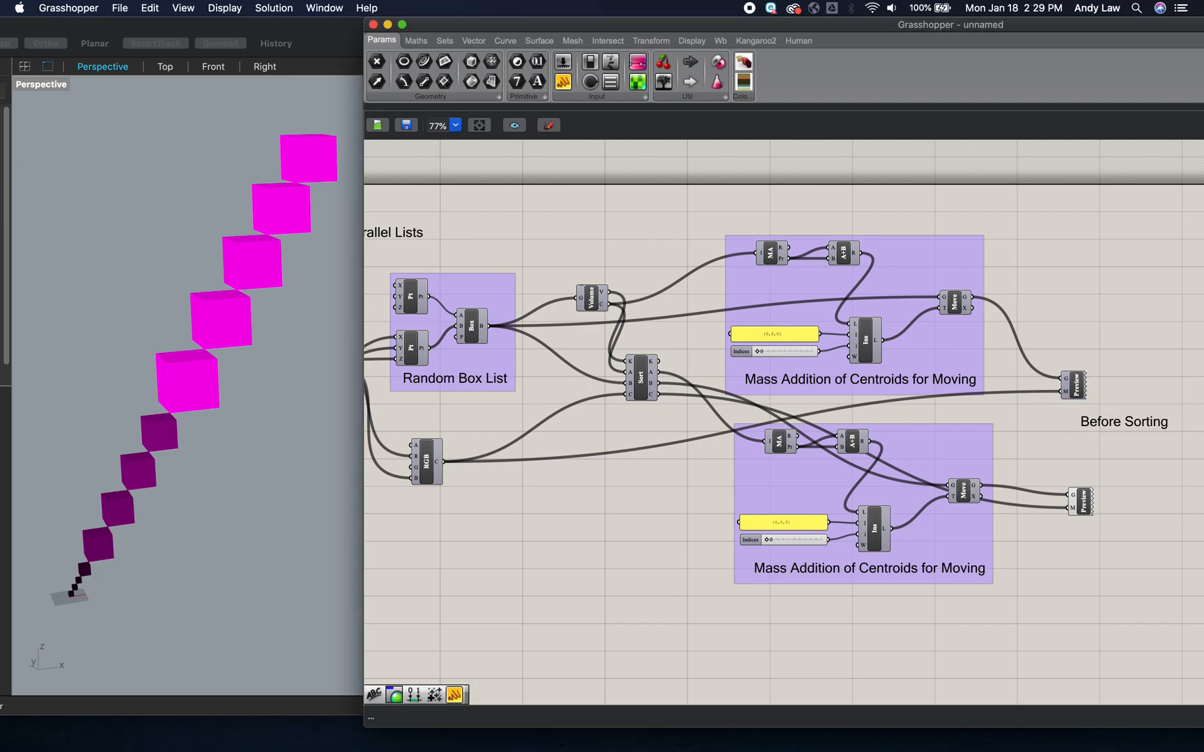
pyautogui.moveTo(1110, 422); pyautogui.dragTo(1094, 417)
pyautogui.moveTo(1165, 444); pyautogui.dragTo(1040, 342)
pyautogui.press('super+g')
pyautogui.click(1138, 456)
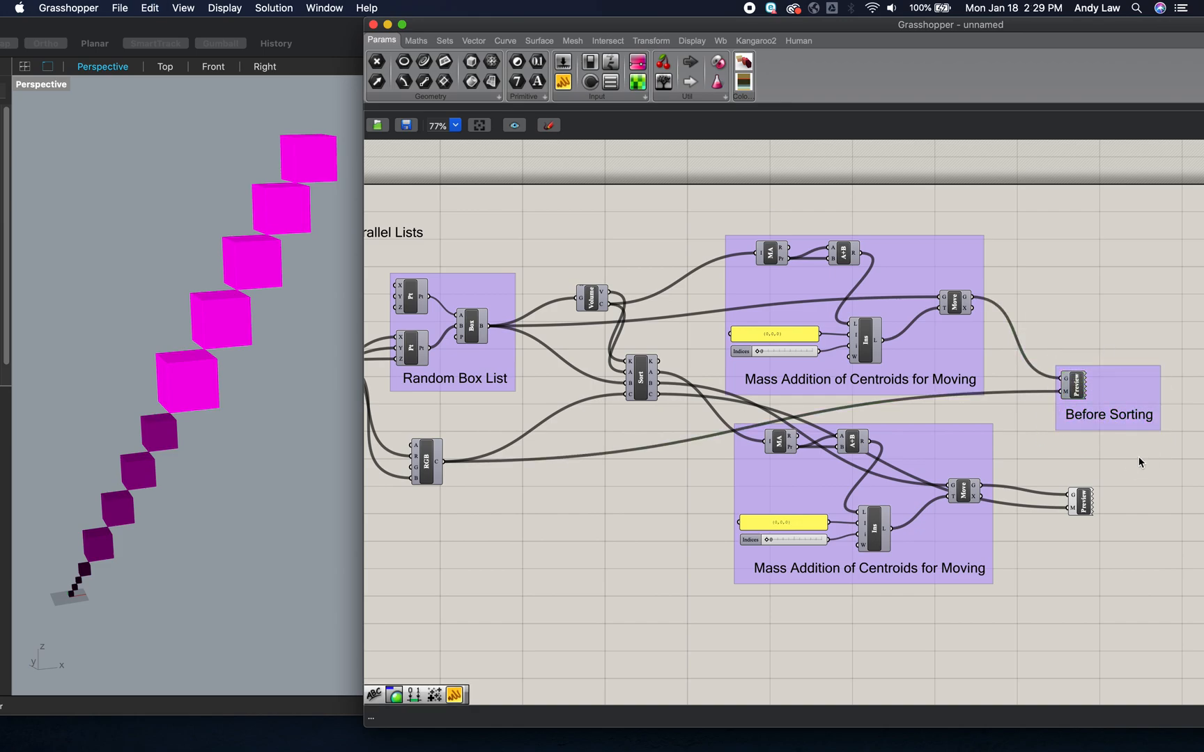
# - Add an "After Sorting" scribble beneath the copied Custom Preview and group the two together
pyautogui.doubleClick(1097, 565)
pyautogui.write('~')
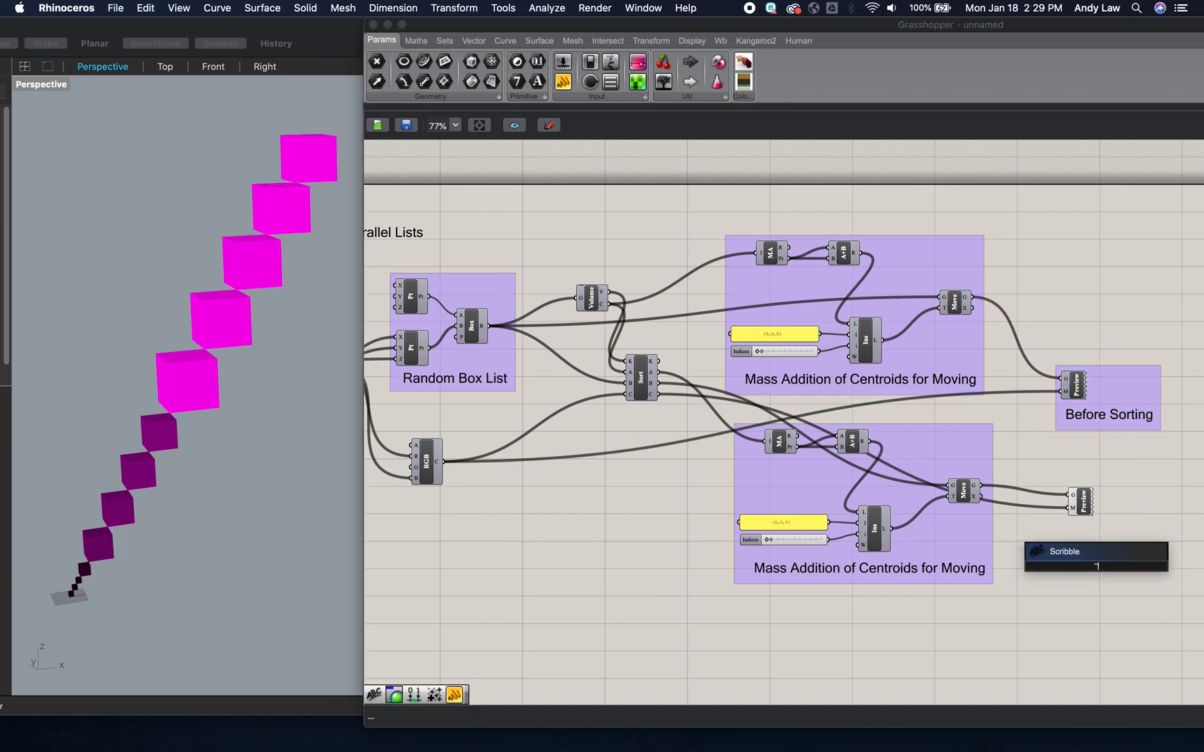
pyautogui.write('After Sorting')
pyautogui.press('Return')
pyautogui.moveTo(1115, 566)
pyautogui.mouseDown()
pyautogui.moveTo(1123, 533)
pyautogui.moveTo(1051, 465)
pyautogui.mouseUp()
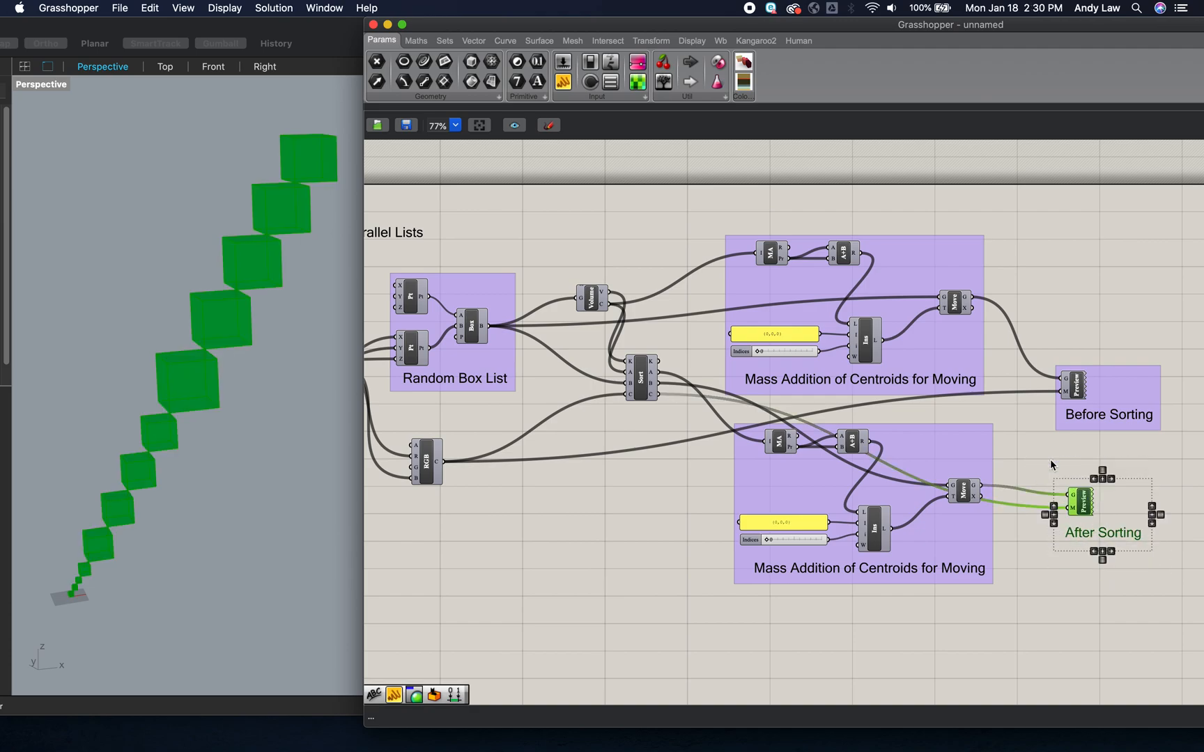
pyautogui.press('super+g')
pyautogui.click(1082, 624)
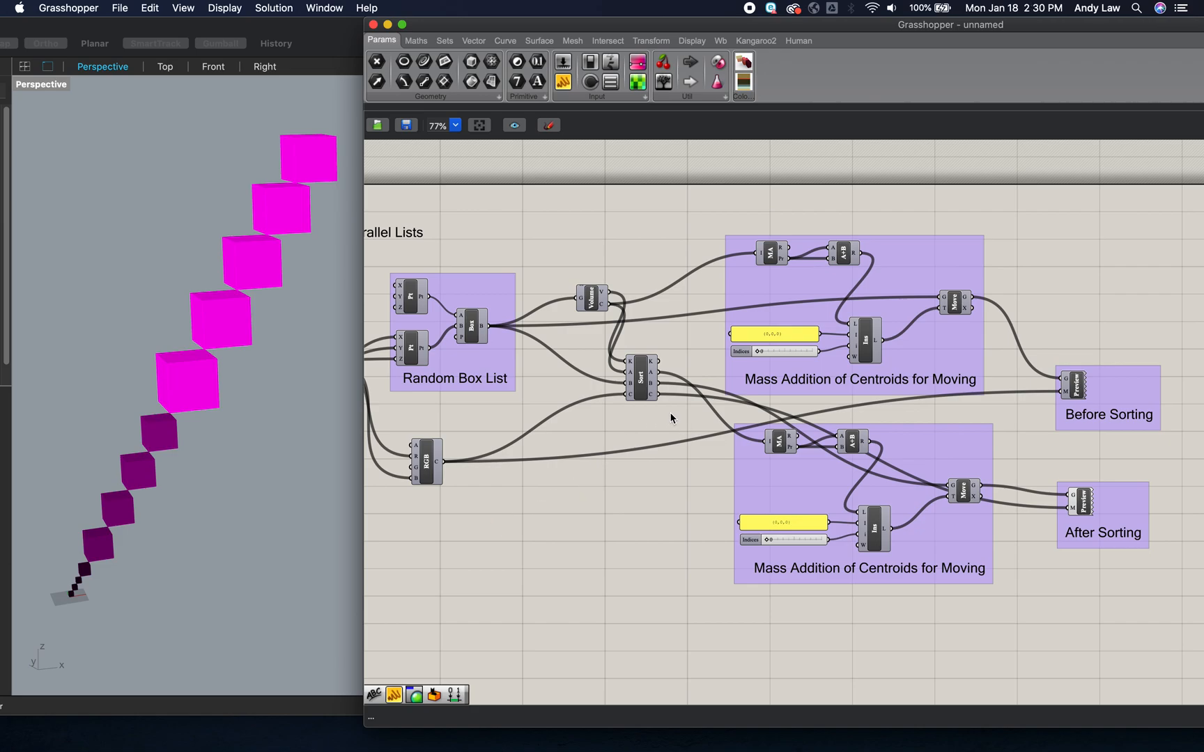
# - Add a scribble reading "Volume List Sort with Parallel Sorts" in the empty area beneath the Sort List component
pyautogui.doubleClick(612, 532)
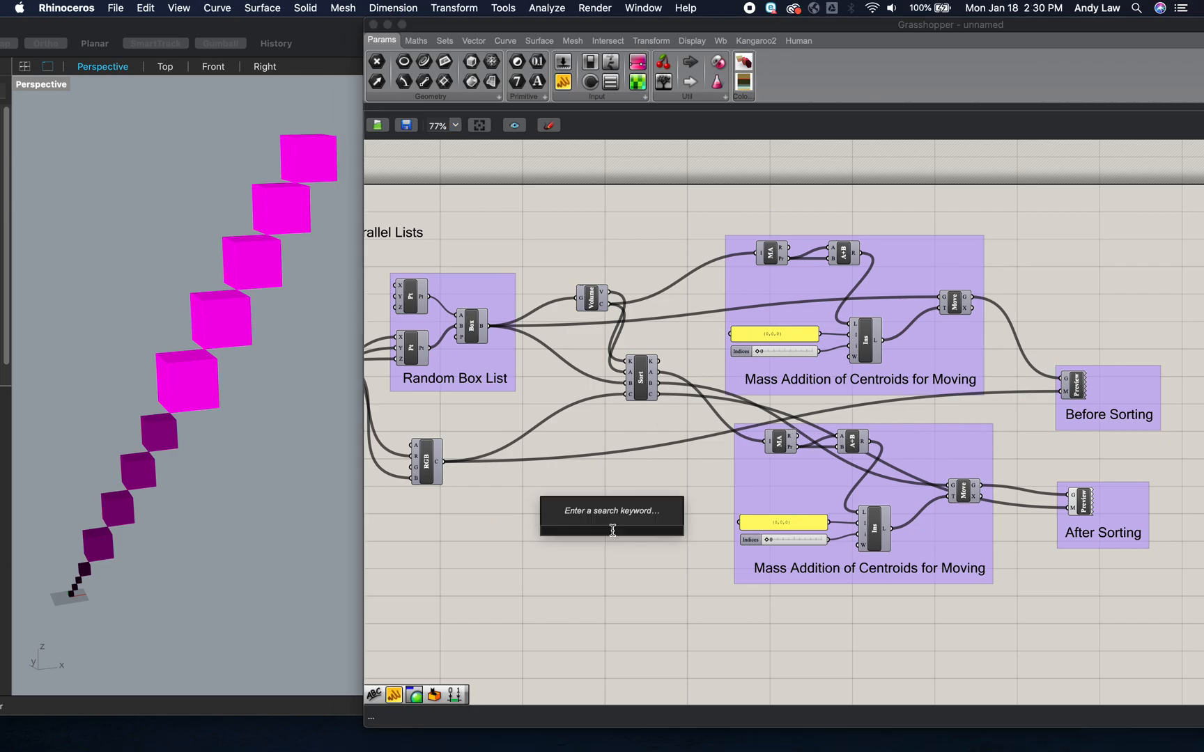
pyautogui.write('~')
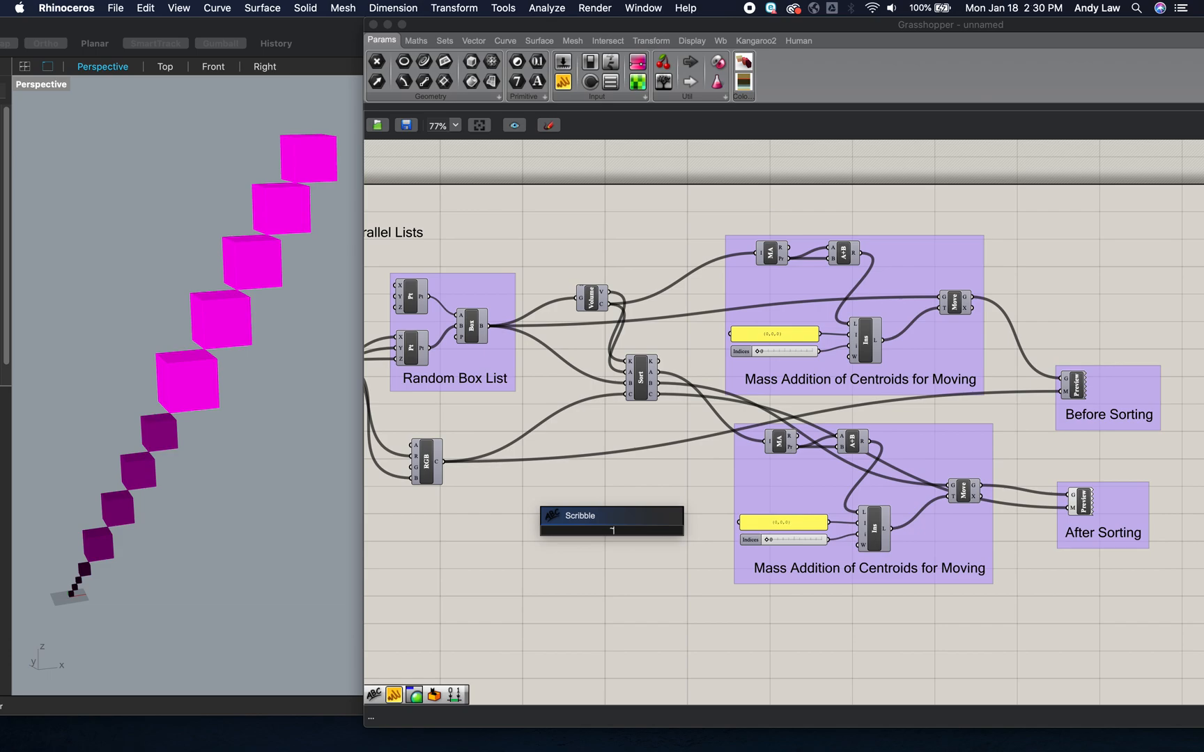
pyautogui.write('Volume')
pyautogui.write(' Sort')
pyautogui.press('BackSpace')
pyautogui.press('BackSpace')
pyautogui.press('BackSpace')
pyautogui.press('BackSpace')
pyautogui.write('List')
pyautogui.write(' Sort')
pyautogui.write(' with ')
pyautogui.write('Par')
pyautogui.write('allel')
pyautogui.write(' Sod')
pyautogui.press('BackSpace')
pyautogui.write('rts')
pyautogui.press('Return')
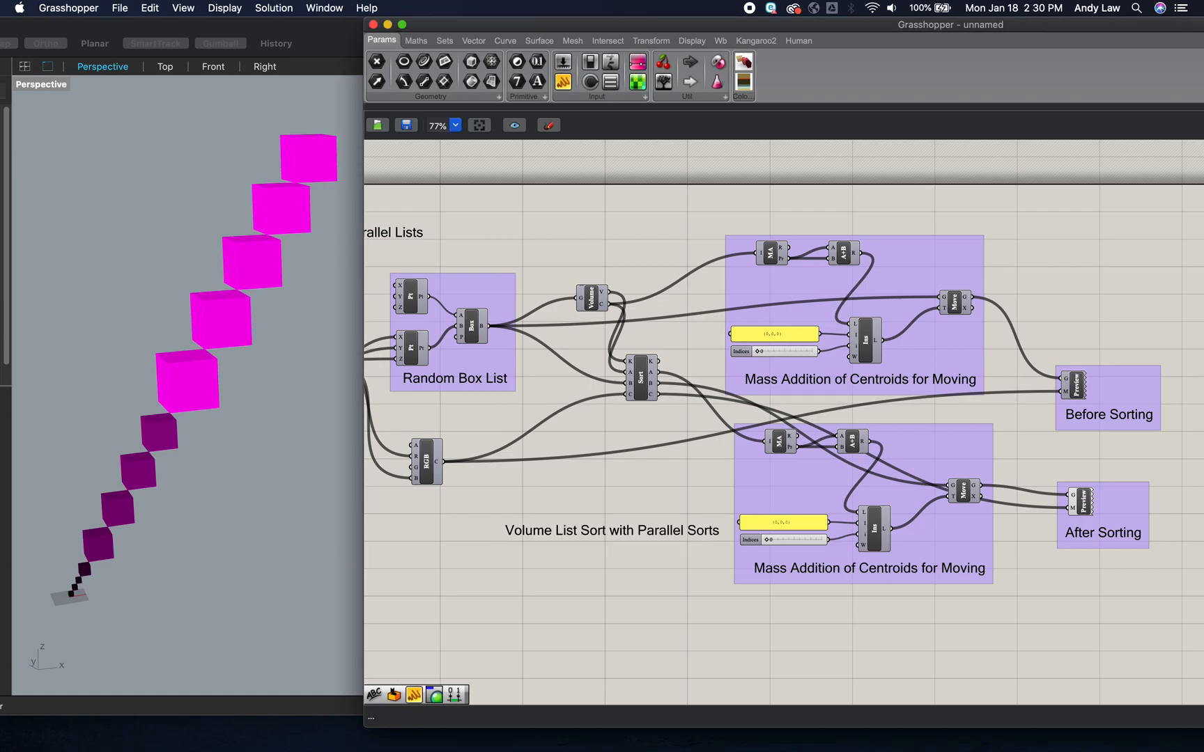
# - Break the "Volume List Sort with Parallel Sorts" scribble into two lines after "Volume List Sort"
pyautogui.doubleClick(659, 537)
pyautogui.click(631, 462)
pyautogui.press('Return')
pyautogui.click(700, 597)
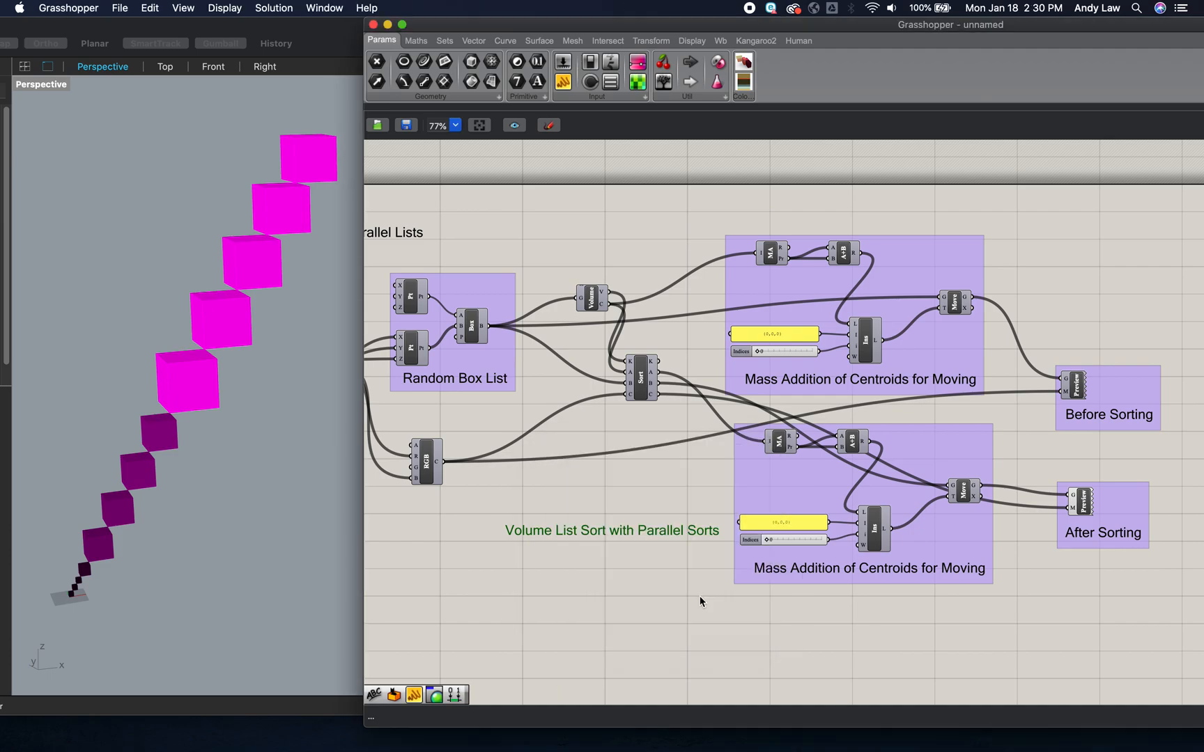
pyautogui.click(619, 492)
# - Place the two-line scribble above the Volume component and group it with Volume and Sort List
pyautogui.moveTo(588, 537)
pyautogui.mouseDown()
pyautogui.moveTo(645, 438)
pyautogui.moveTo(639, 313)
pyautogui.moveTo(653, 257)
pyautogui.mouseUp()
pyautogui.moveTo(557, 223)
pyautogui.mouseDown()
pyautogui.moveTo(630, 310)
pyautogui.moveTo(686, 431)
pyautogui.mouseUp()
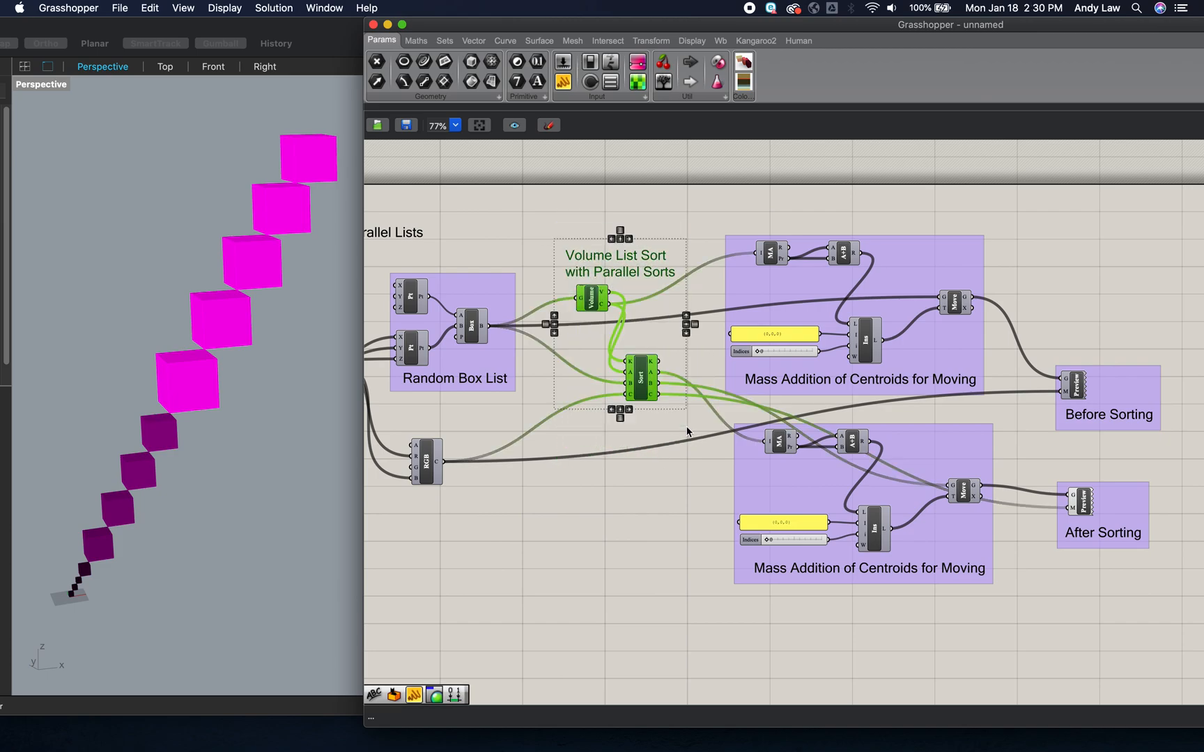
pyautogui.press('super+g')
# - Add a scribble reading "Color by Size" in the empty canvas area beneath the RGB colour component
pyautogui.doubleClick(530, 578)
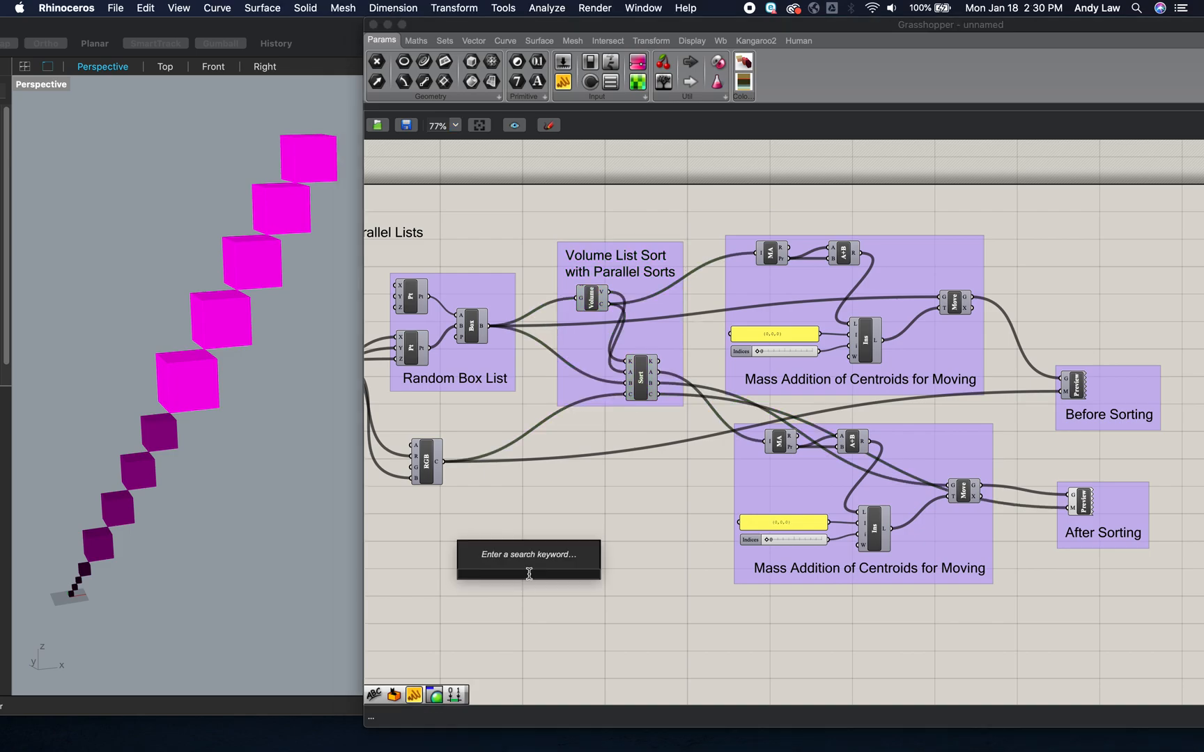
pyautogui.write('~')
pyautogui.press('Return')
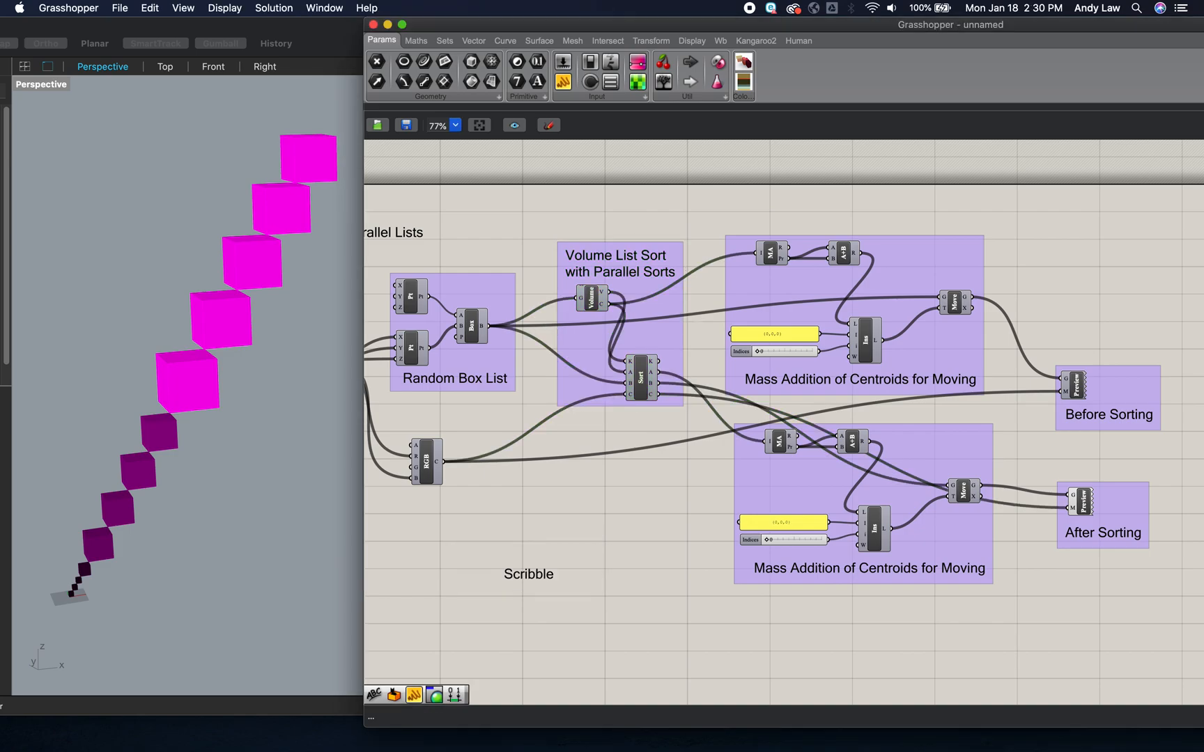
pyautogui.doubleClick(537, 577)
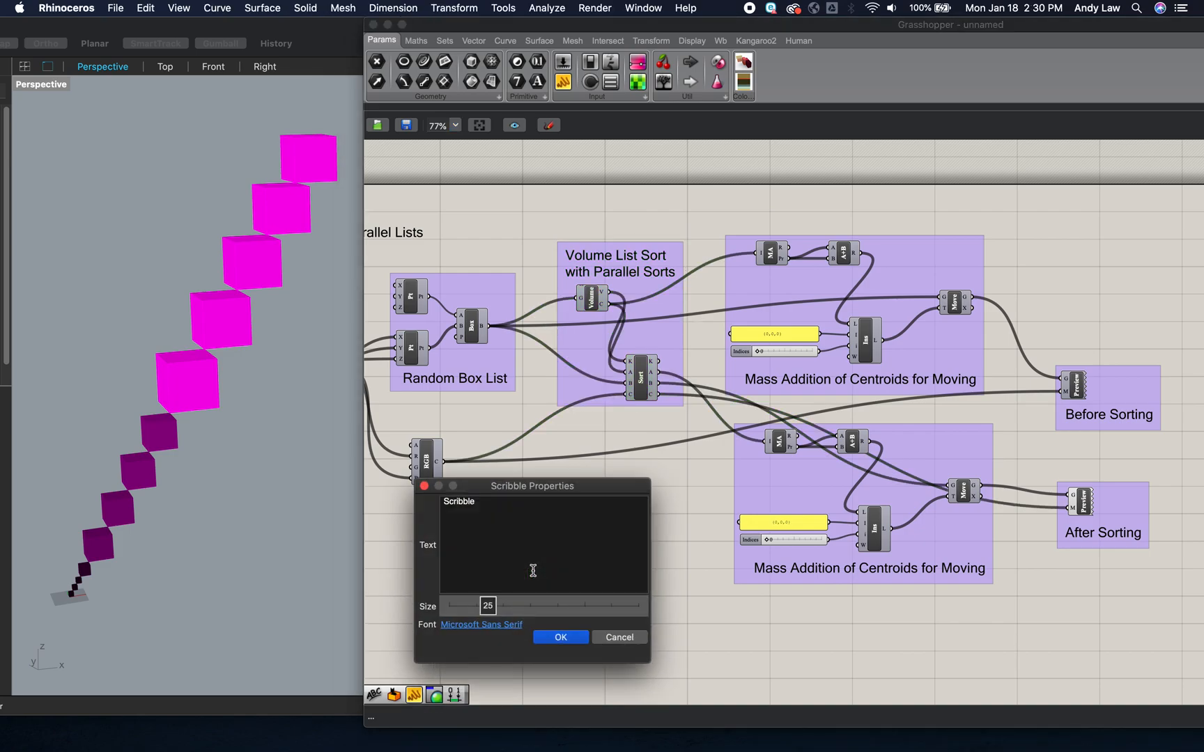
pyautogui.doubleClick(465, 505)
pyautogui.write('Color by Size')
pyautogui.click(567, 638)
# - Place the "Color by Size" scribble directly beneath the RGB colour component and group the two together
pyautogui.moveTo(537, 582); pyautogui.dragTo(439, 513)
pyautogui.moveTo(526, 554)
pyautogui.mouseDown()
pyautogui.moveTo(422, 430)
pyautogui.moveTo(371, 416)
pyautogui.mouseUp()
pyautogui.hotkey('ctrl', 'g')
pyautogui.click(586, 529)
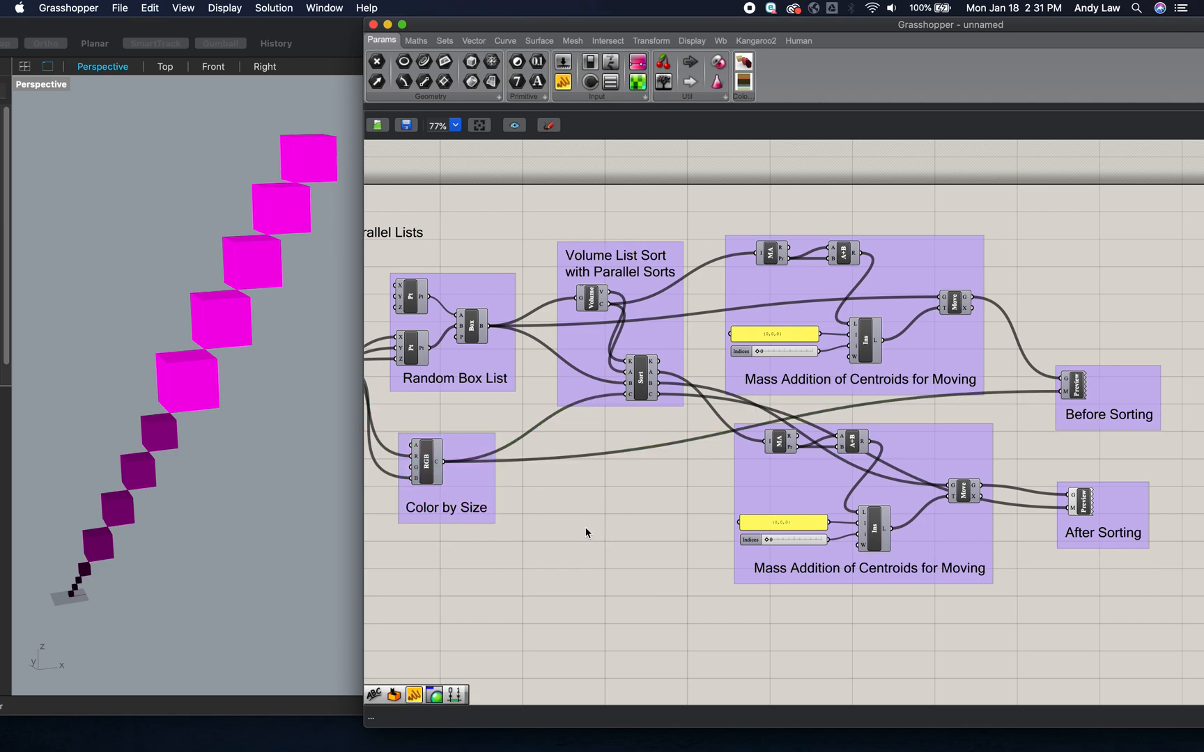
# - Move the Grasshopper window further over the Rhino viewport and bring the whole definition into view
pyautogui.scroll(-2, 585, 530)
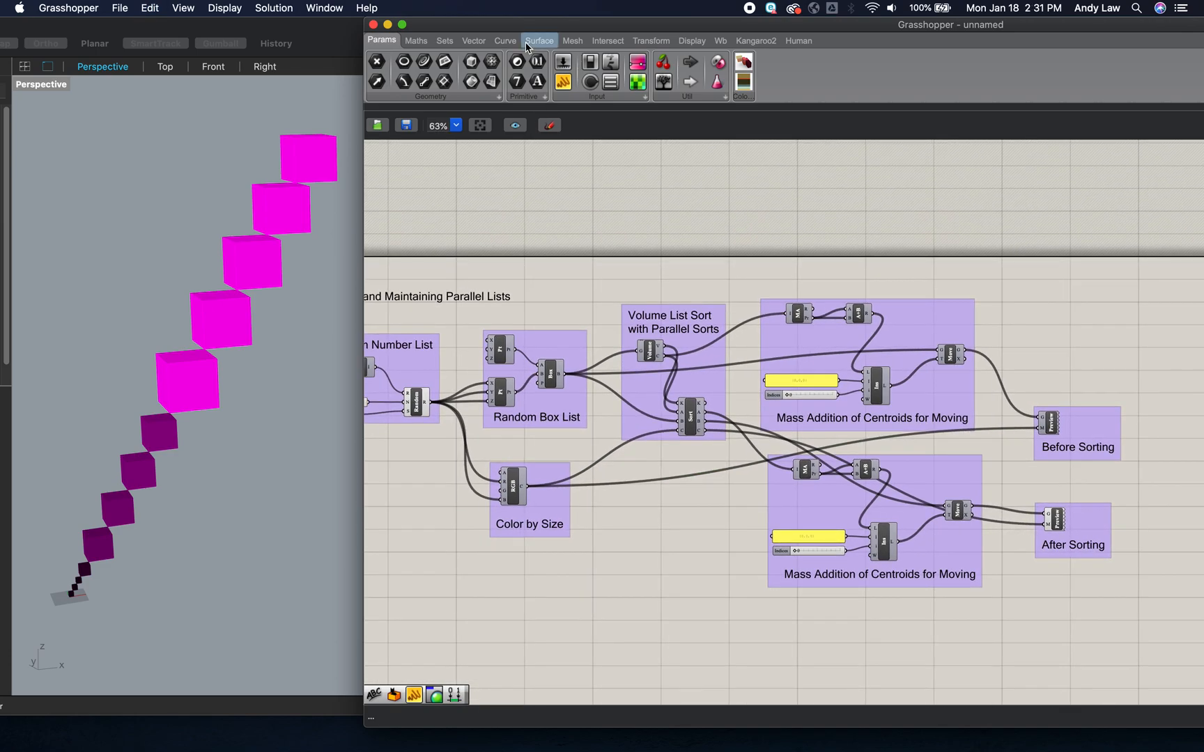
pyautogui.moveTo(523, 30); pyautogui.dragTo(440, 28)
pyautogui.hscroll(-5, 631, 559)
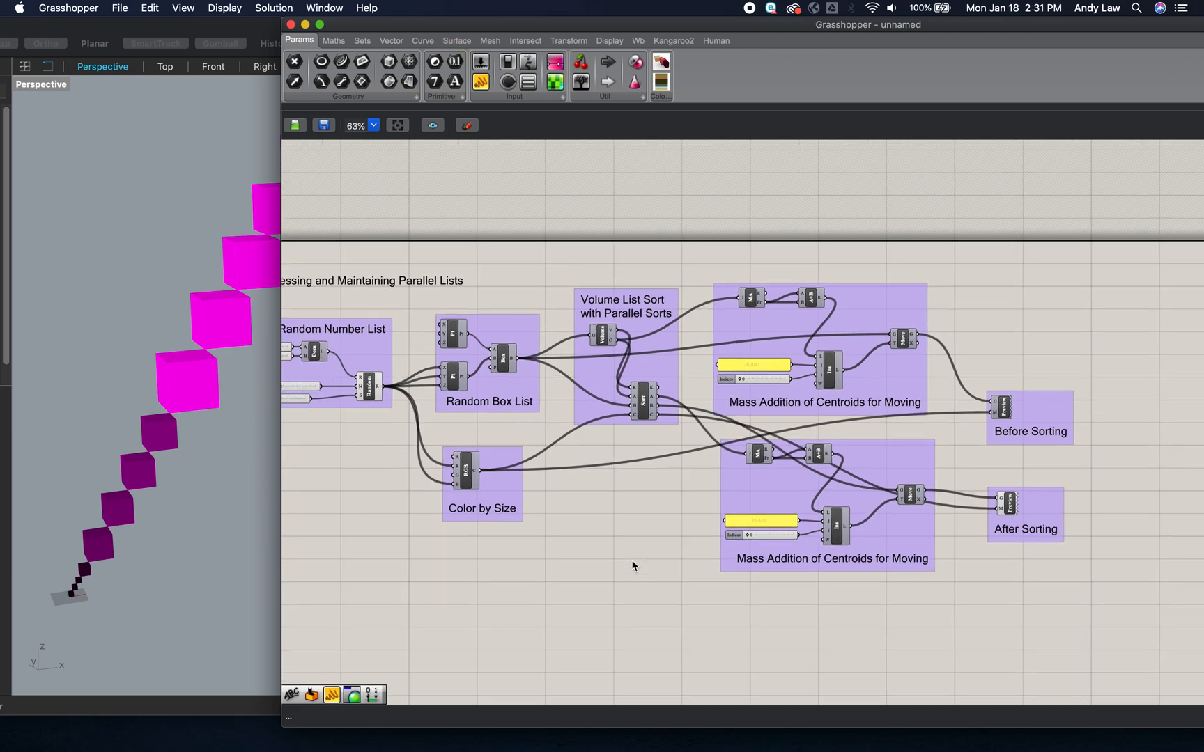
pyautogui.hscroll(-3, 632, 565)
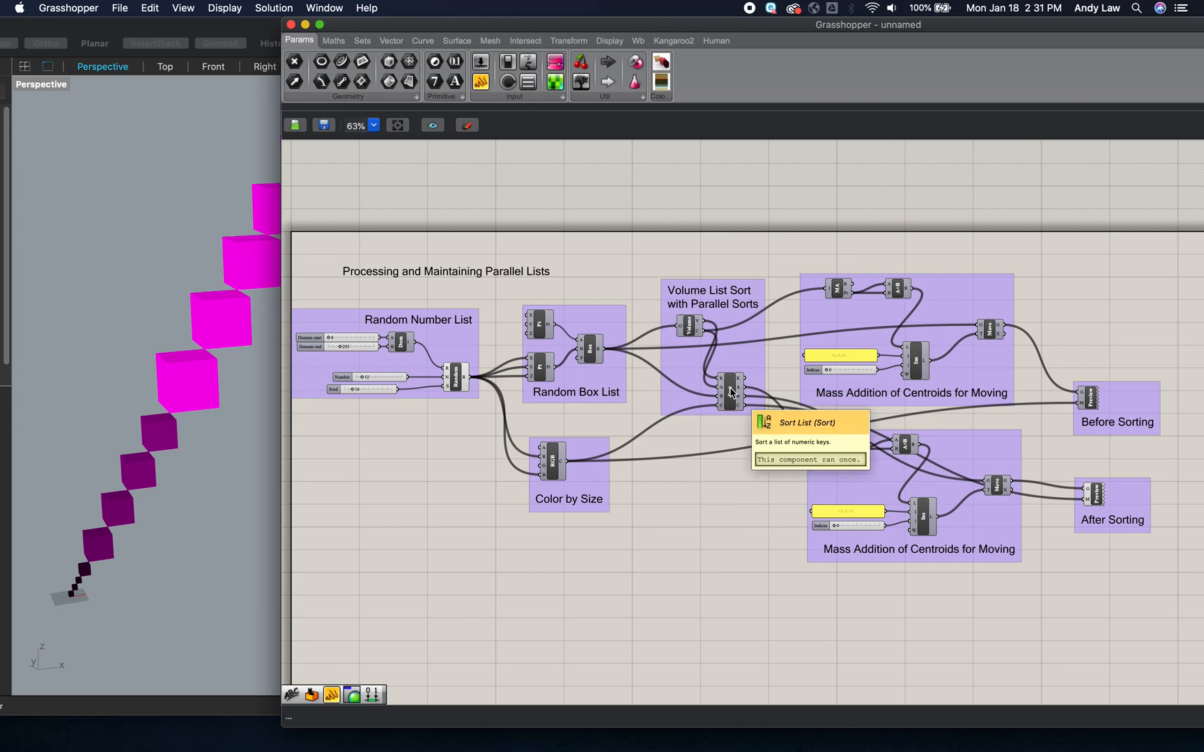
# - Spread the Sort List and Volume components slightly apart within their group and clear the selection
pyautogui.moveTo(732, 392); pyautogui.dragTo(742, 387)
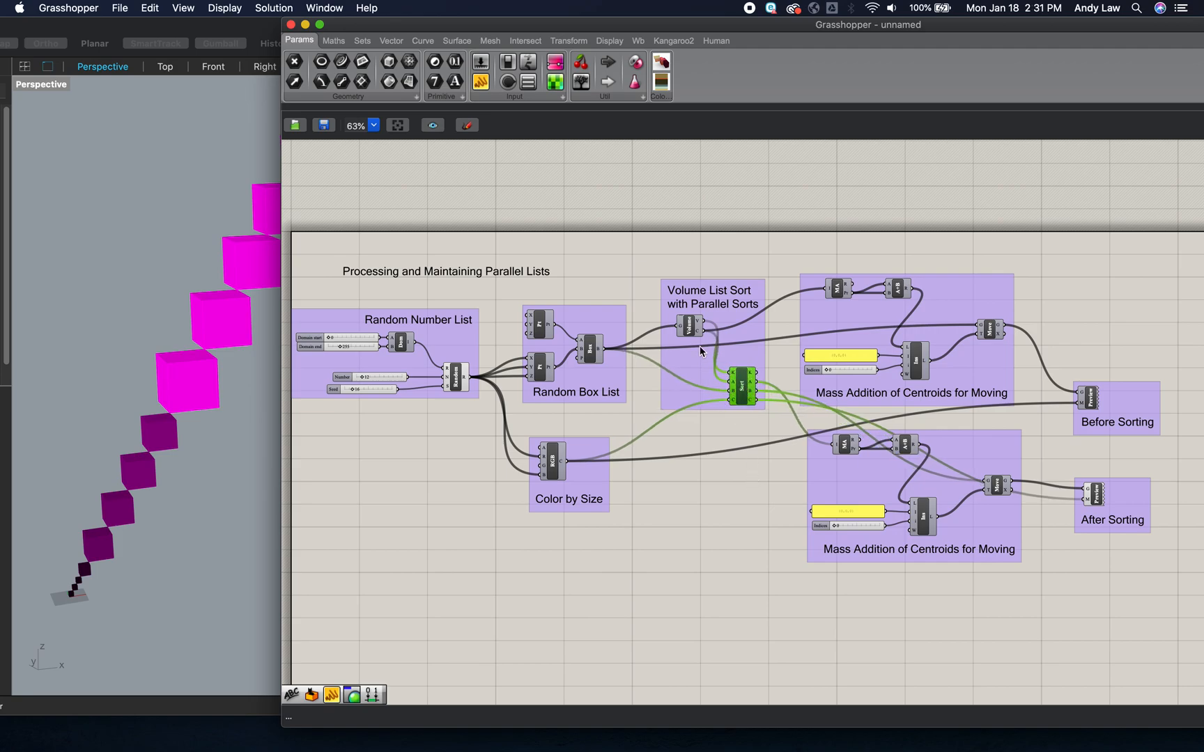
pyautogui.moveTo(692, 325); pyautogui.dragTo(683, 325)
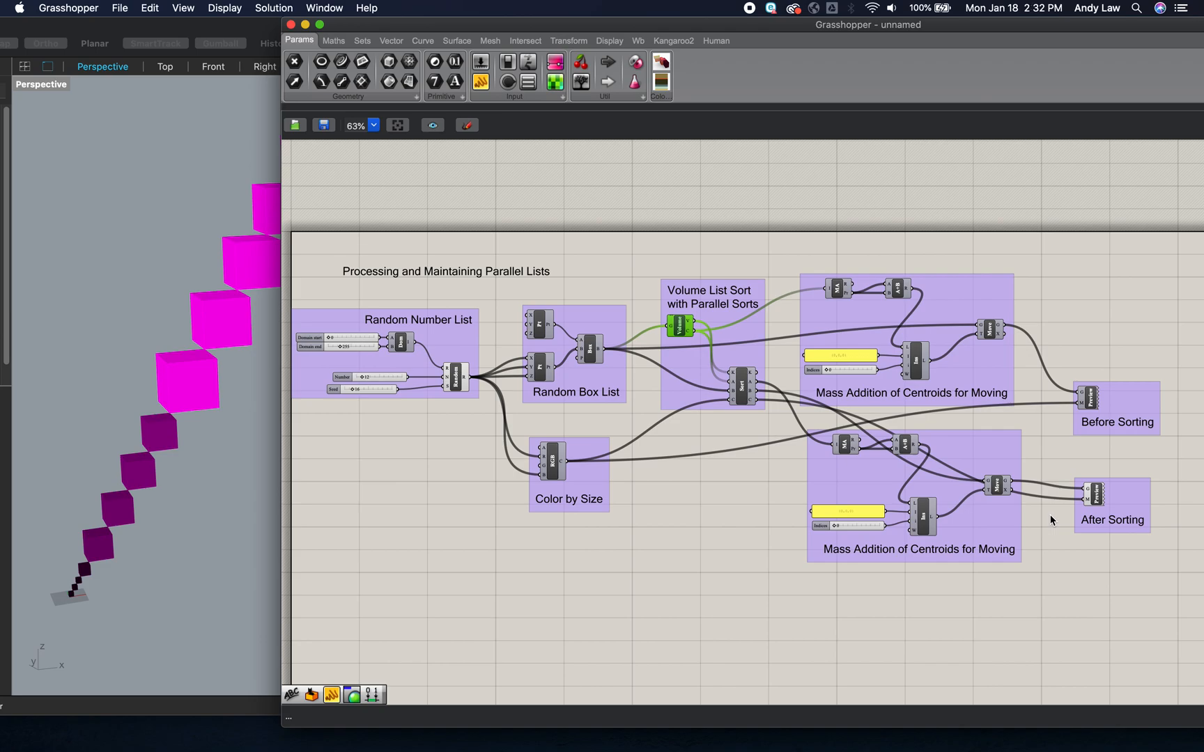
pyautogui.hscroll(-2, 228, 418)
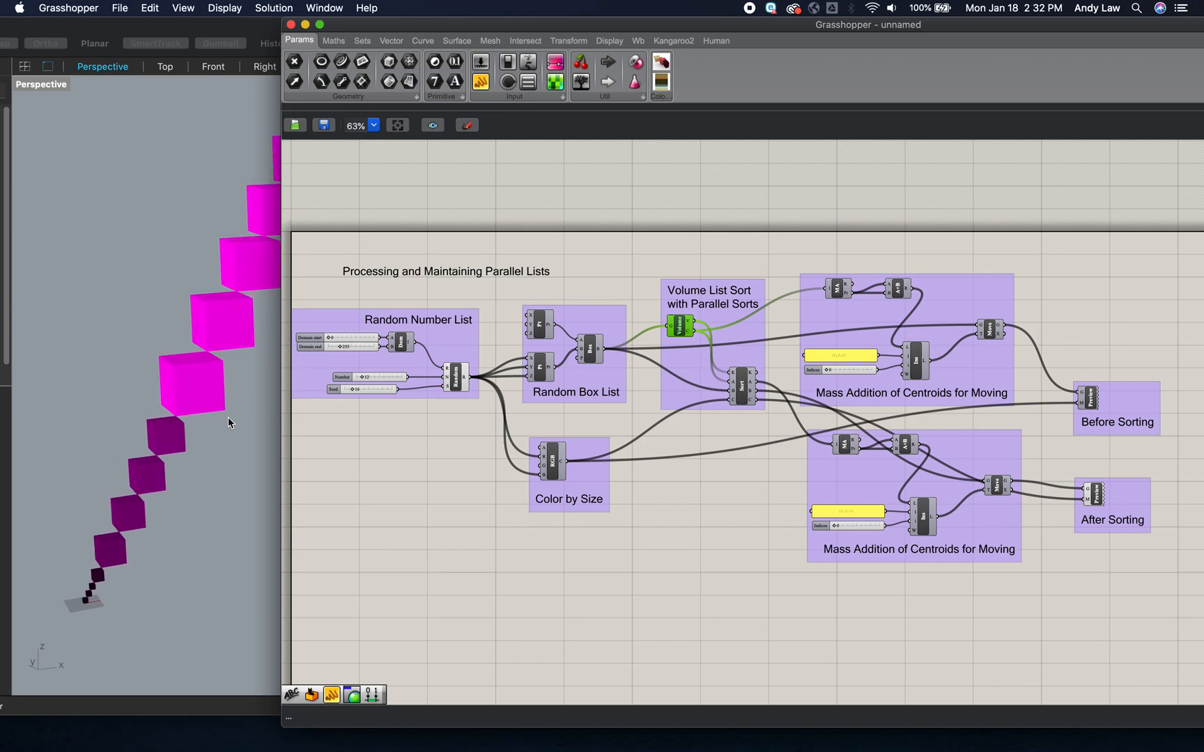
pyautogui.click(230, 423)
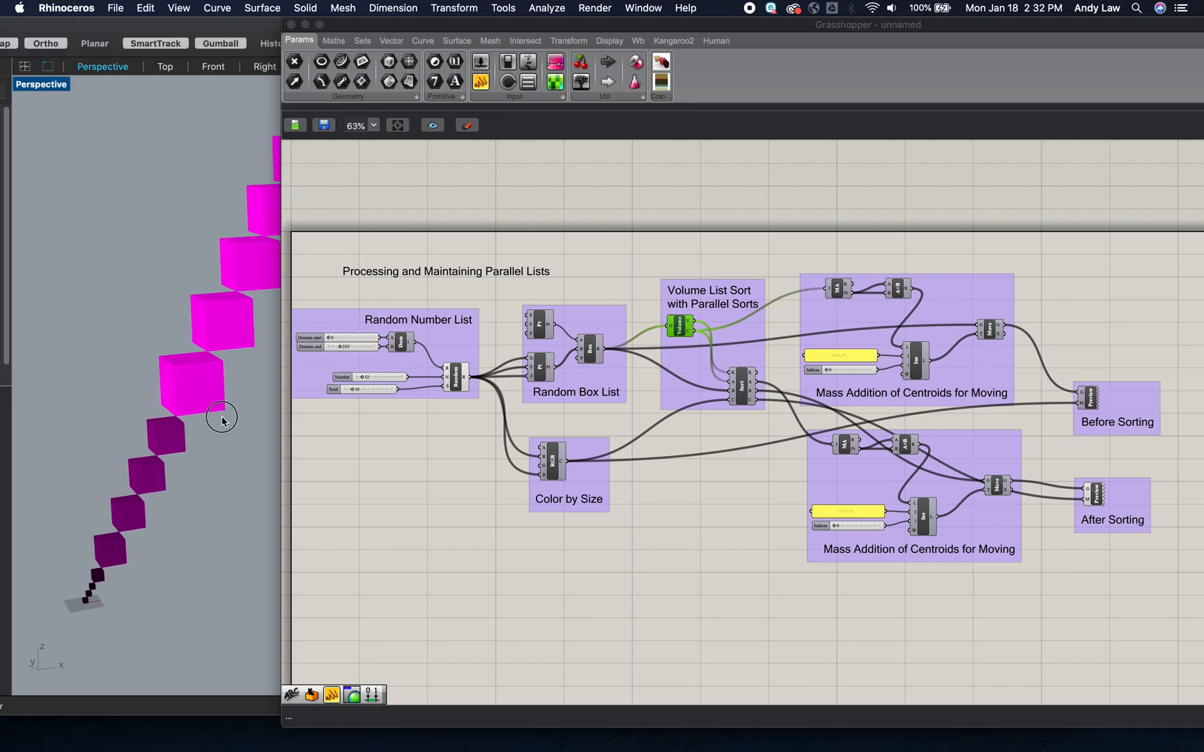
pyautogui.click(724, 579)
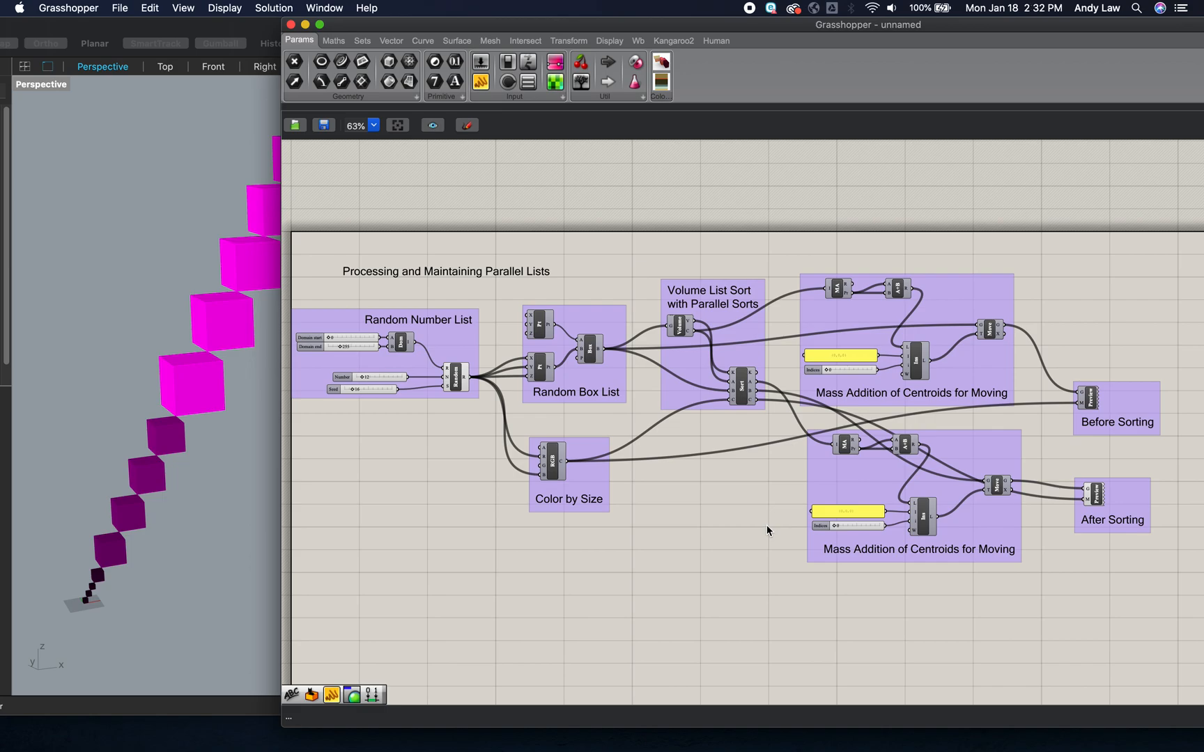